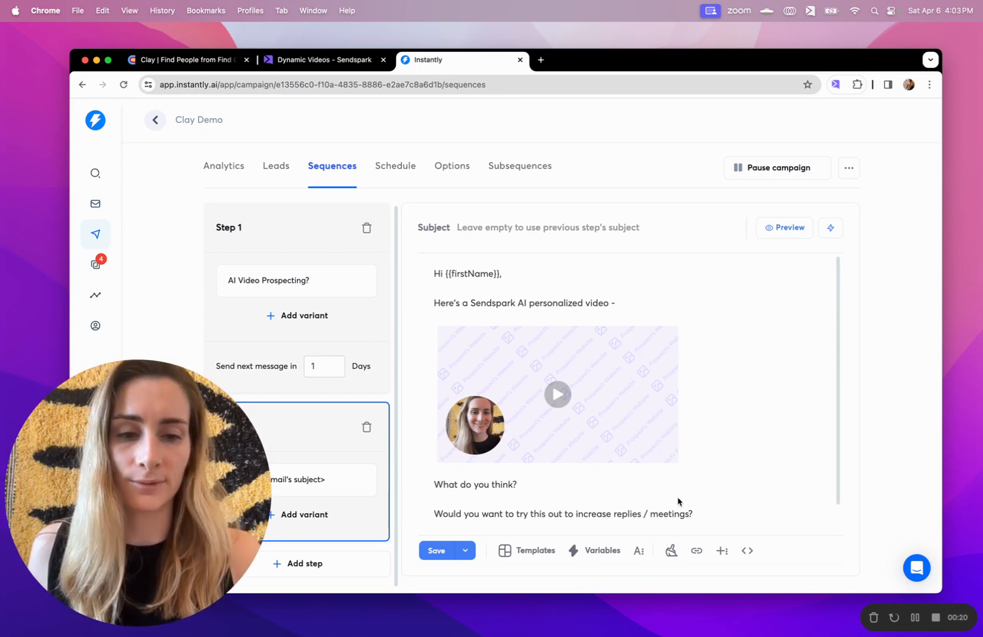
Bring up the Clay Find People table and scroll through its name, company, location and validated email columns
left_click(158, 58)
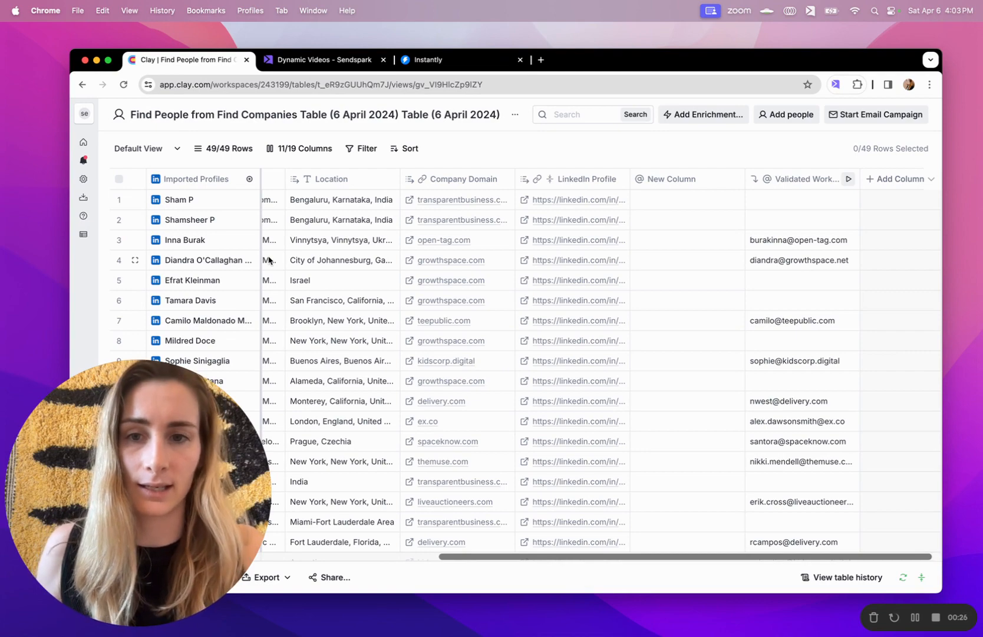
scroll(268, 260, "left", 10)
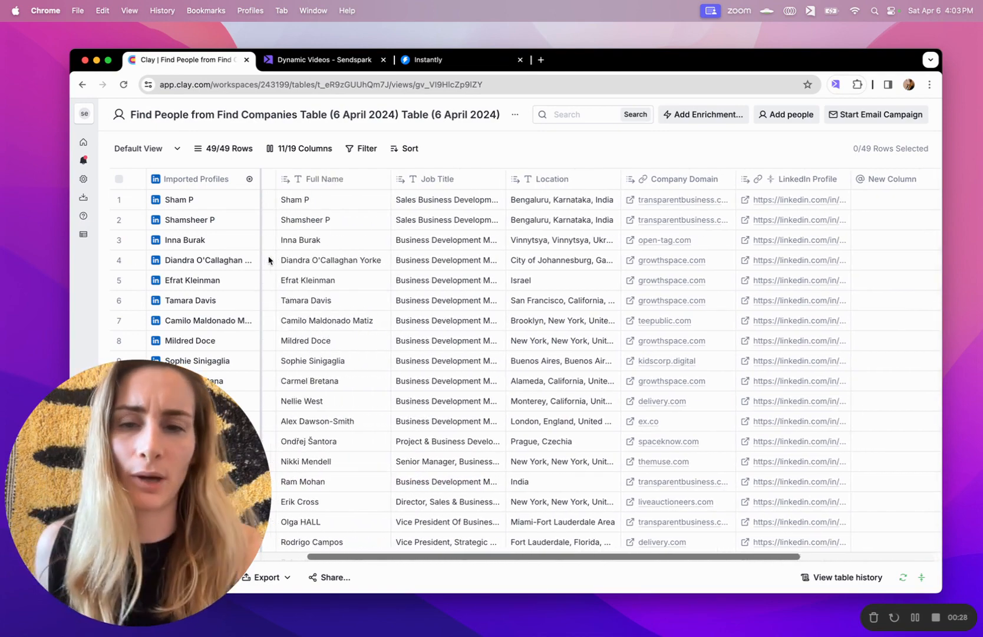
scroll(268, 260, "left", 5)
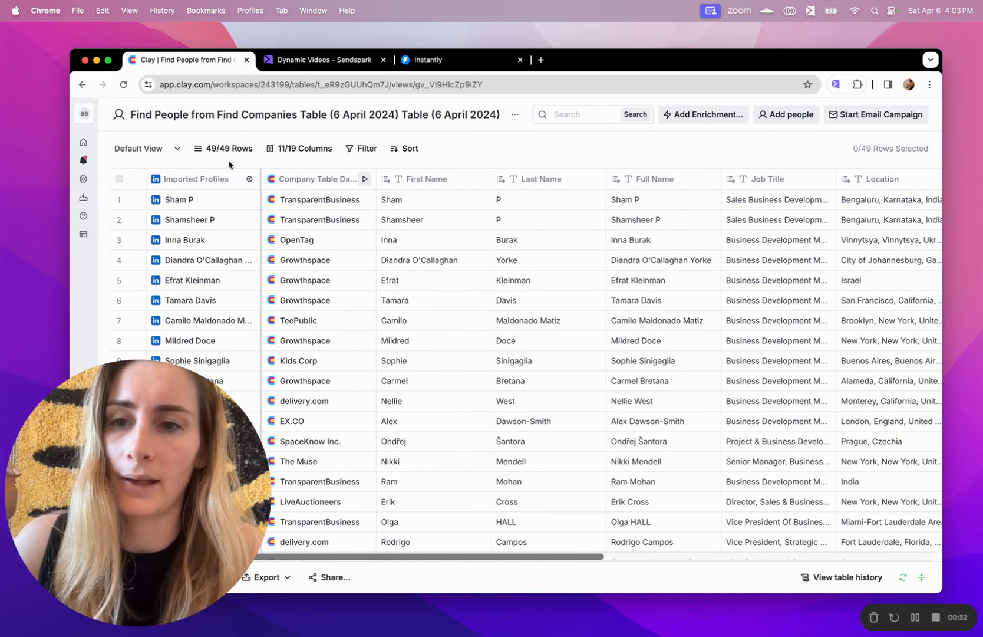
mouse_move(263, 188)
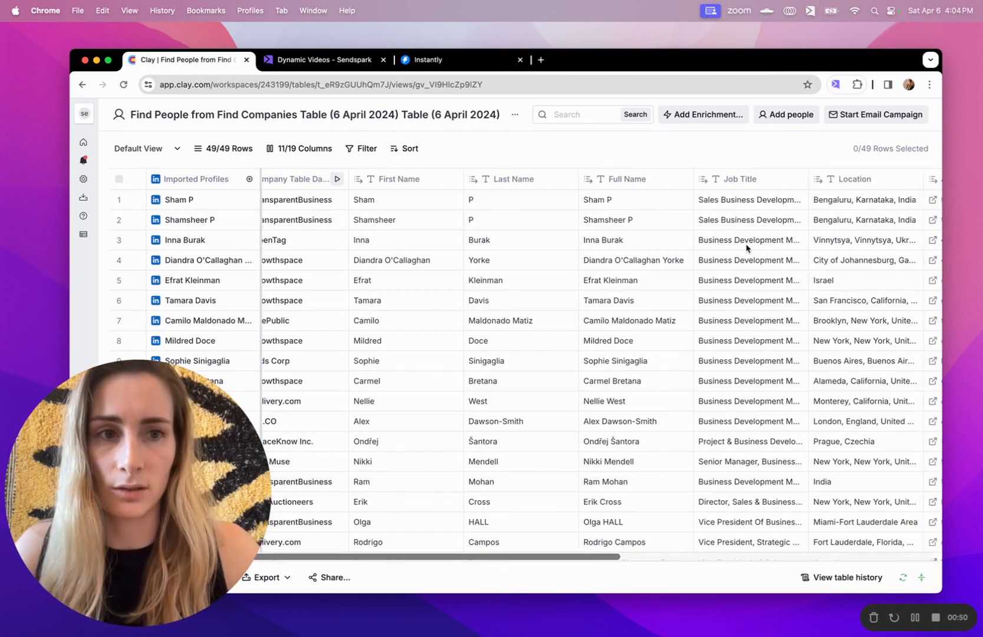
scroll(746, 247, "right", 10)
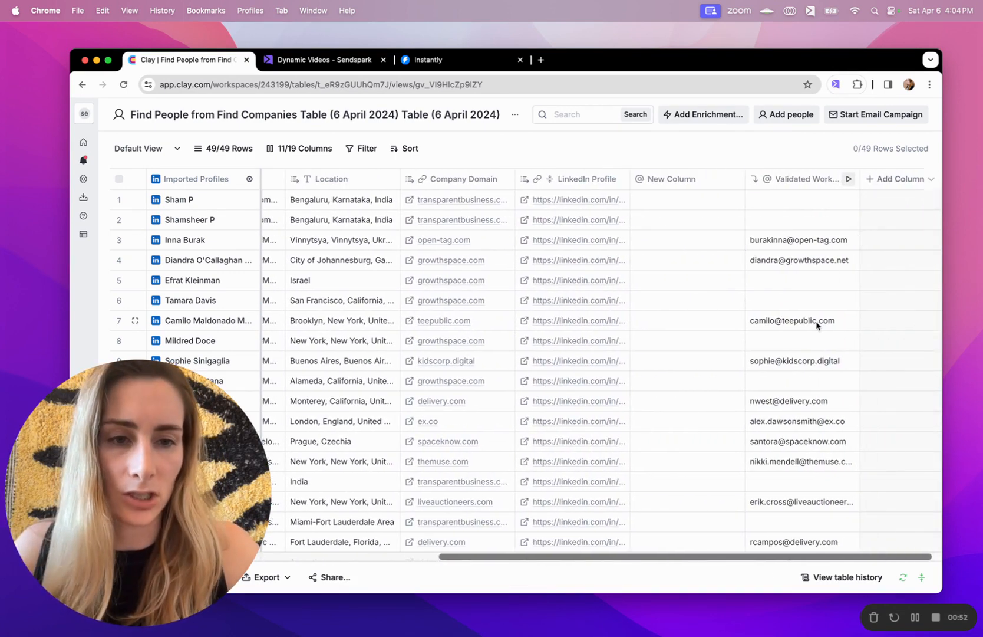
scroll(816, 322, "down", 10)
scroll(817, 324, "up", 10)
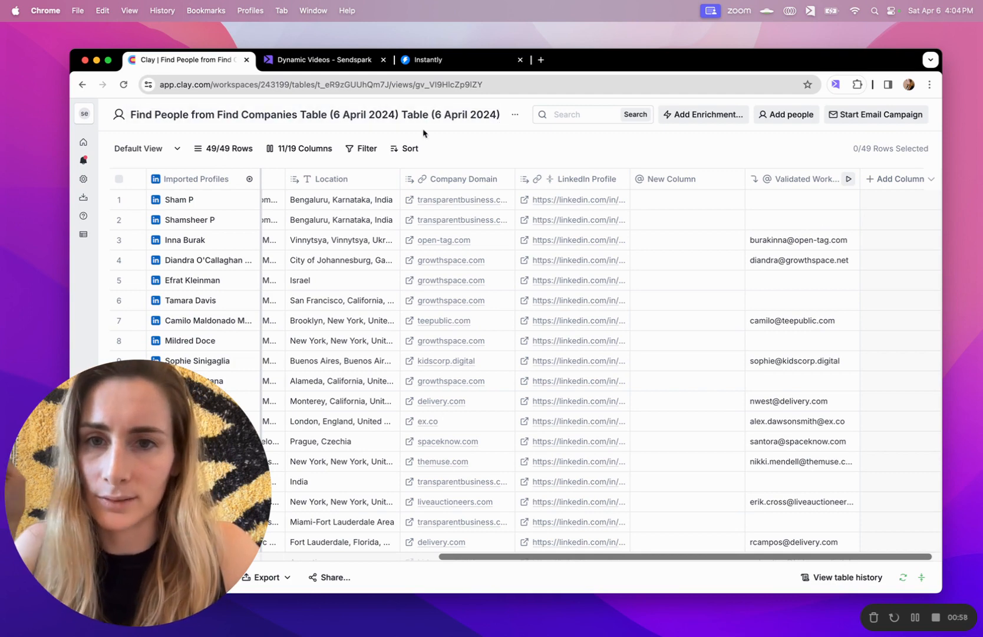
Filter the leads table to rows where Validate Find Work Email has results (21 of 49)
left_click(363, 149)
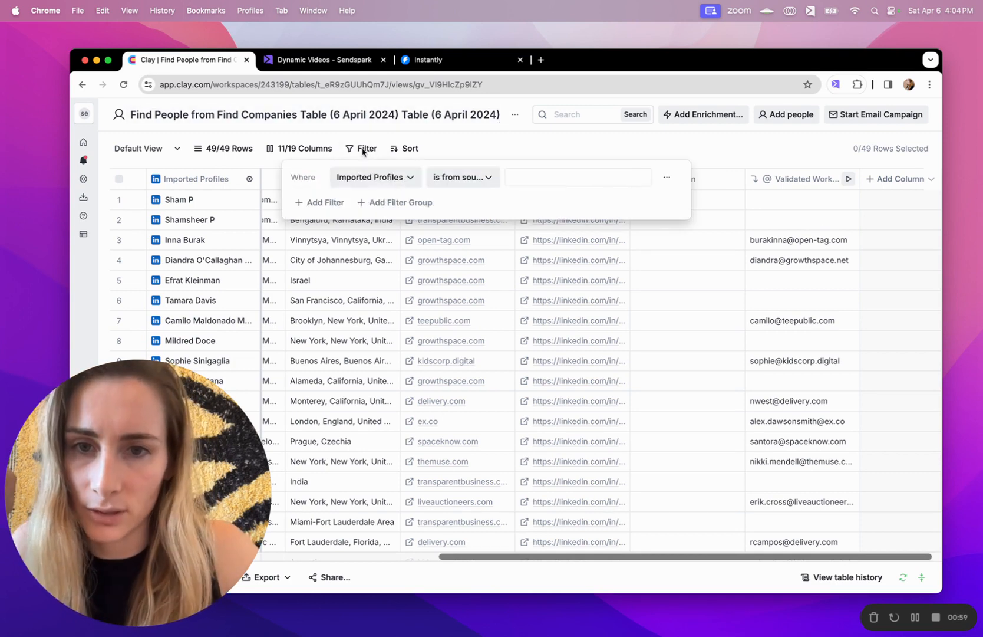
left_click(393, 177)
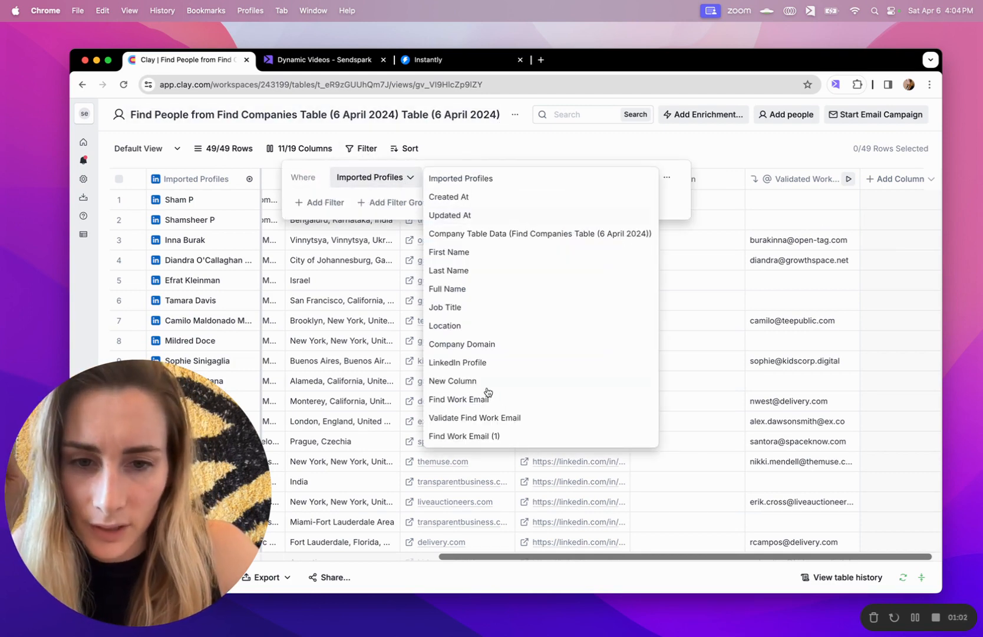
left_click(494, 417)
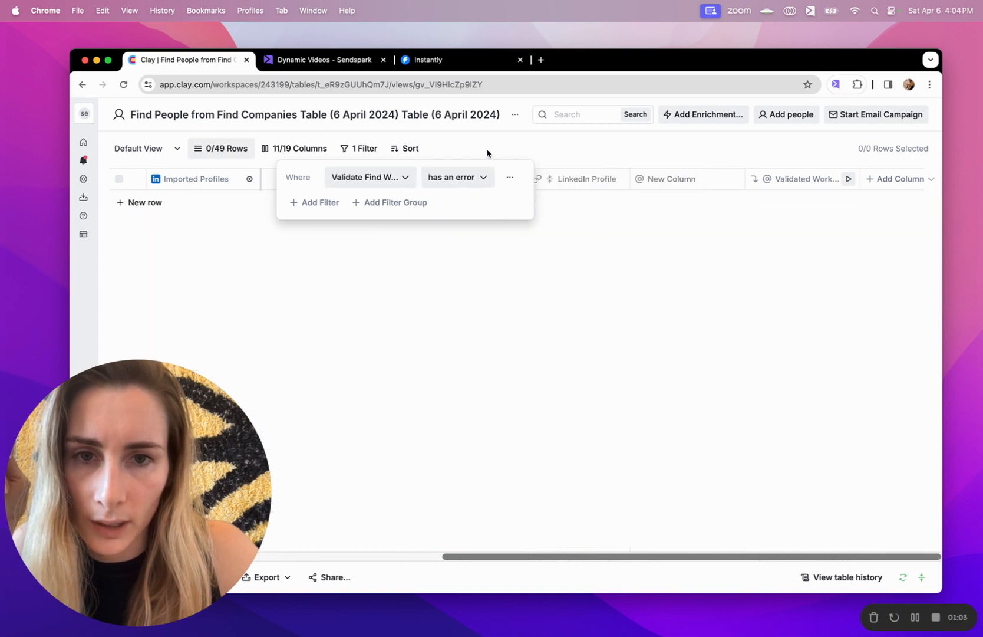
left_click(468, 181)
left_click(516, 219)
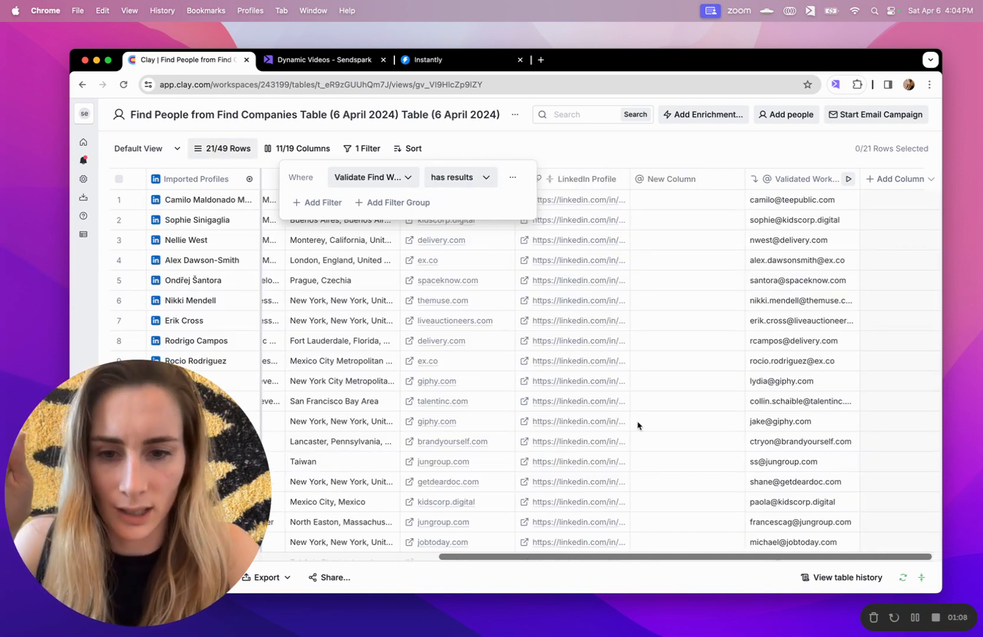
left_click(671, 155)
Check the filtered rows, open the Add Column menu, then switch to Sendspark's Dynamic Videos page
scroll(758, 271, "down", 4)
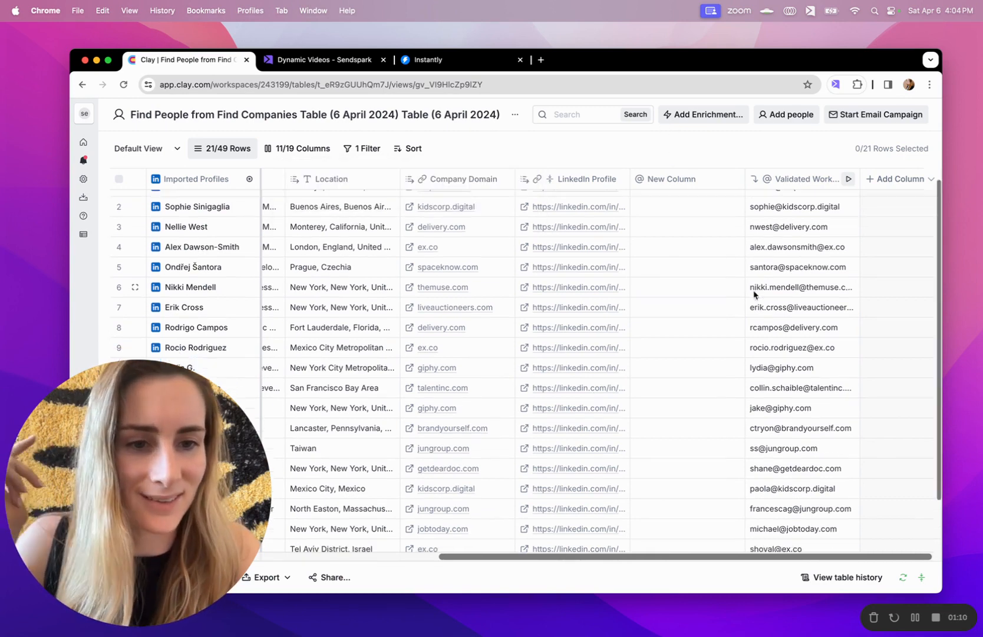
scroll(754, 294, "up", 4)
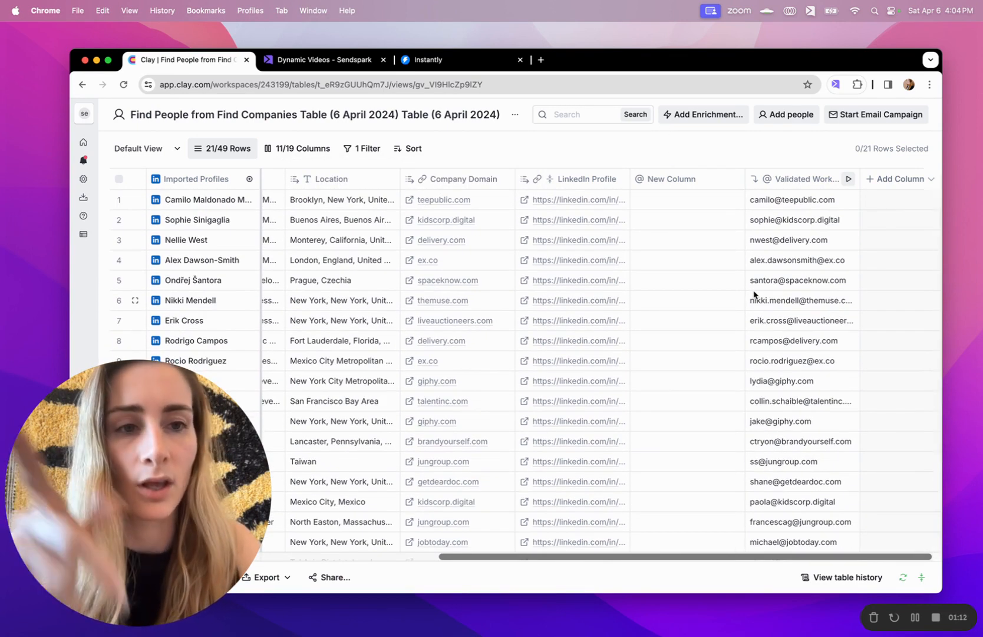
left_click(911, 181)
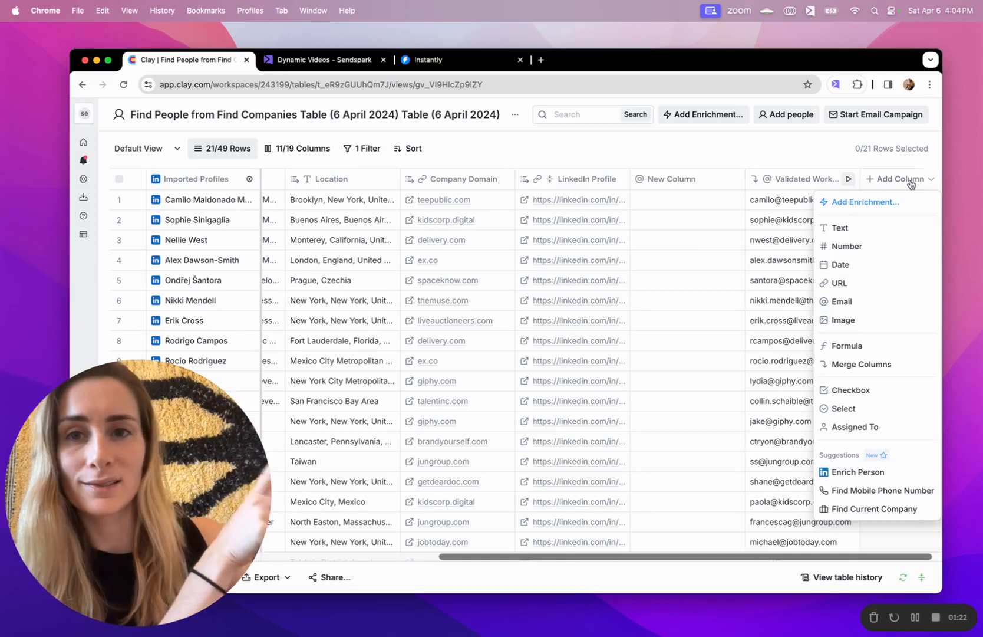
left_click(336, 66)
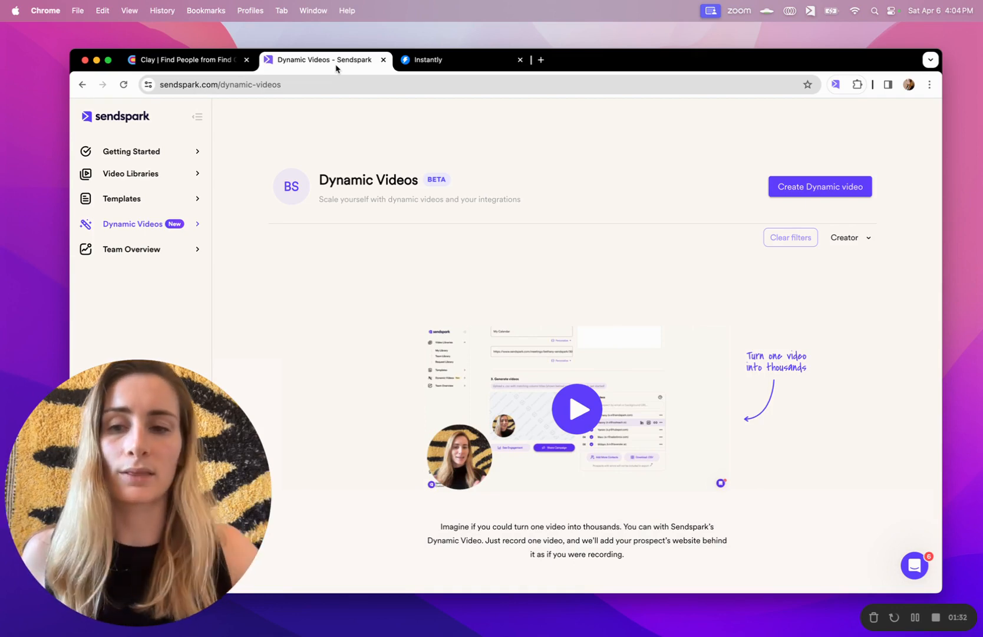
Create a dynamic video named 'Demo', add the Sendspark video link, and preview it
left_click(795, 187)
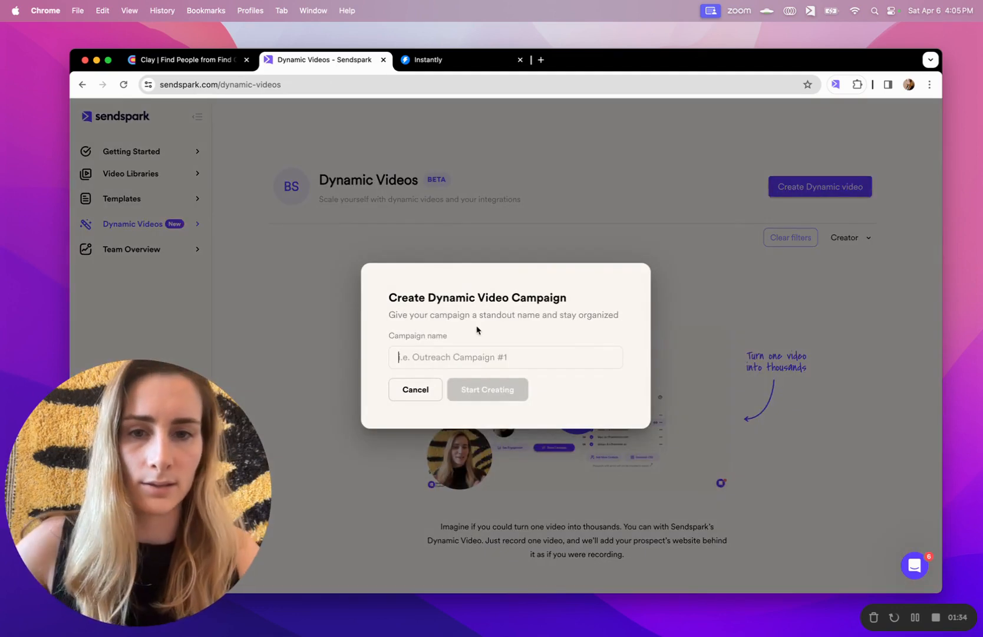
type("Demo")
left_click(509, 389)
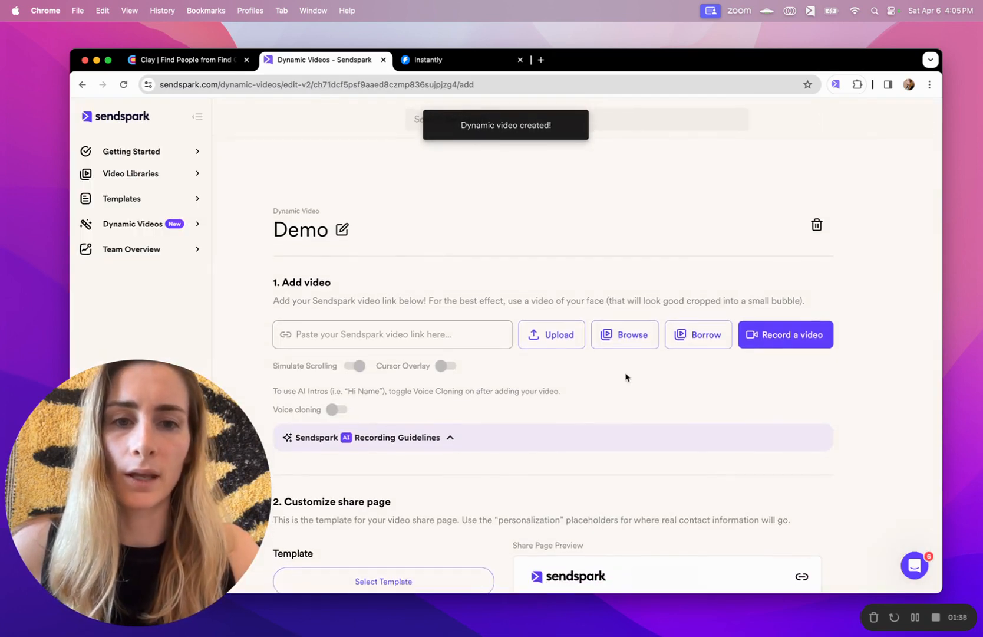
left_click(699, 333)
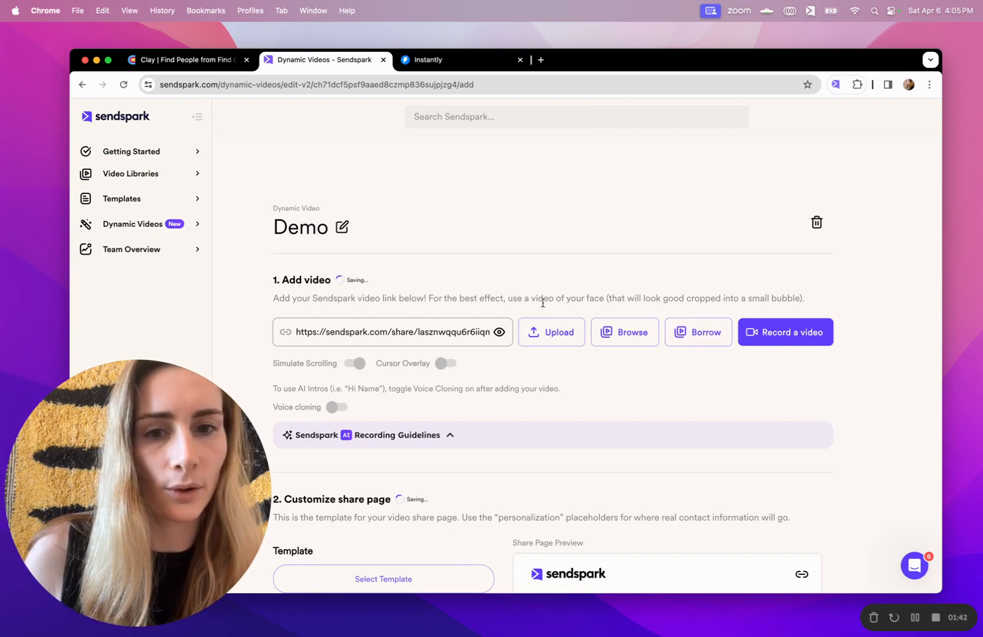
left_click(499, 332)
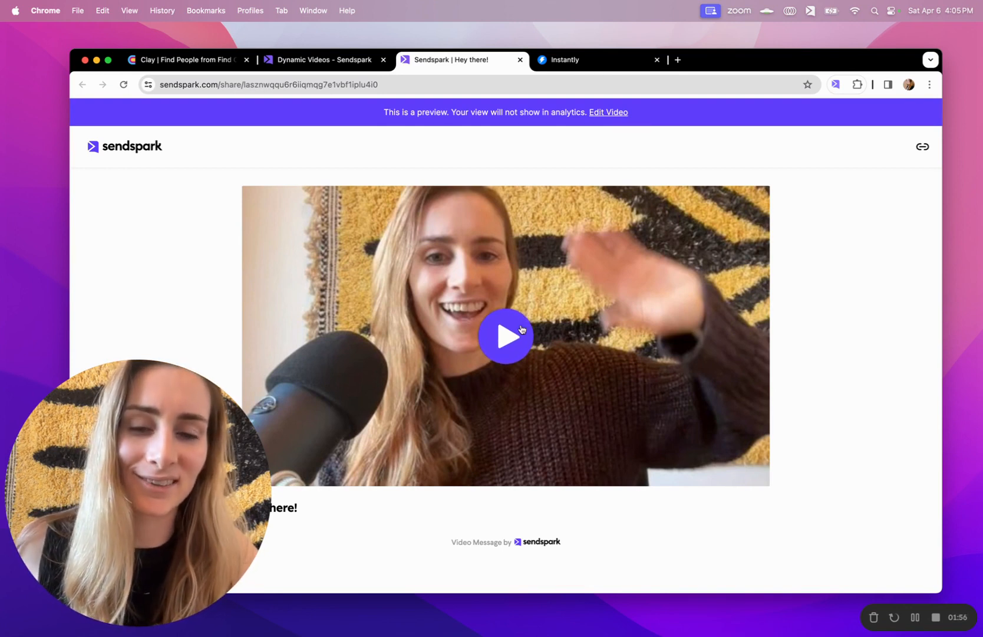
Play the 'Hey there!' base video preview, then go back down to the Demo editor's share page settings
left_click(521, 329)
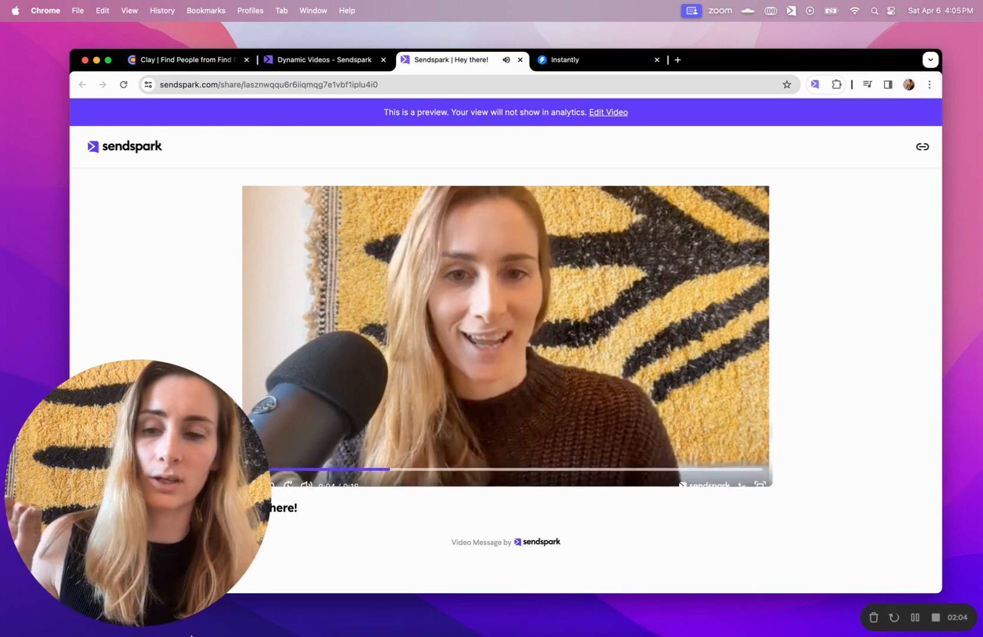
left_click(301, 61)
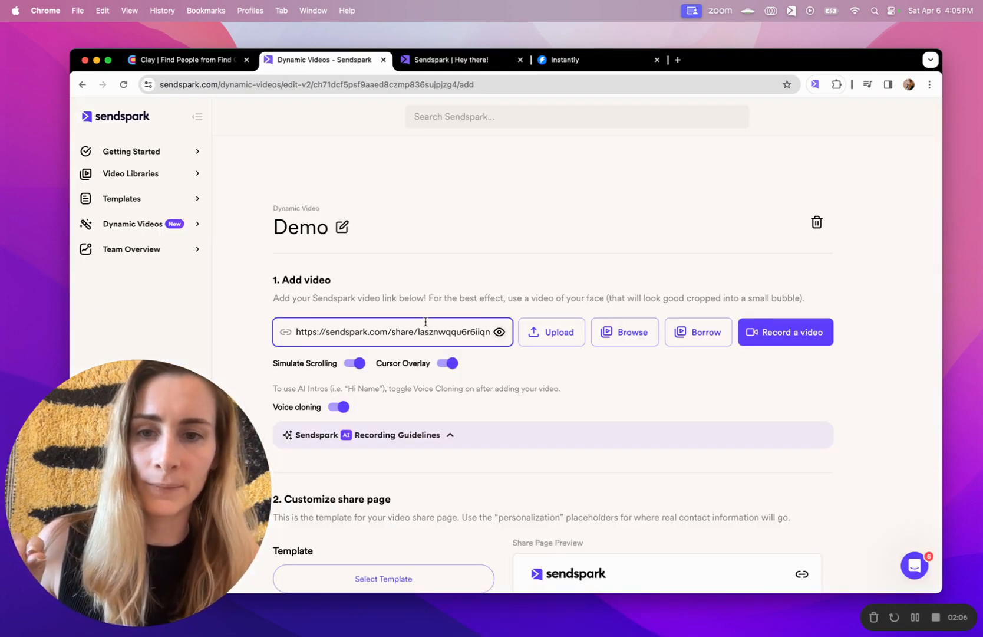
scroll(426, 321, "down", 6)
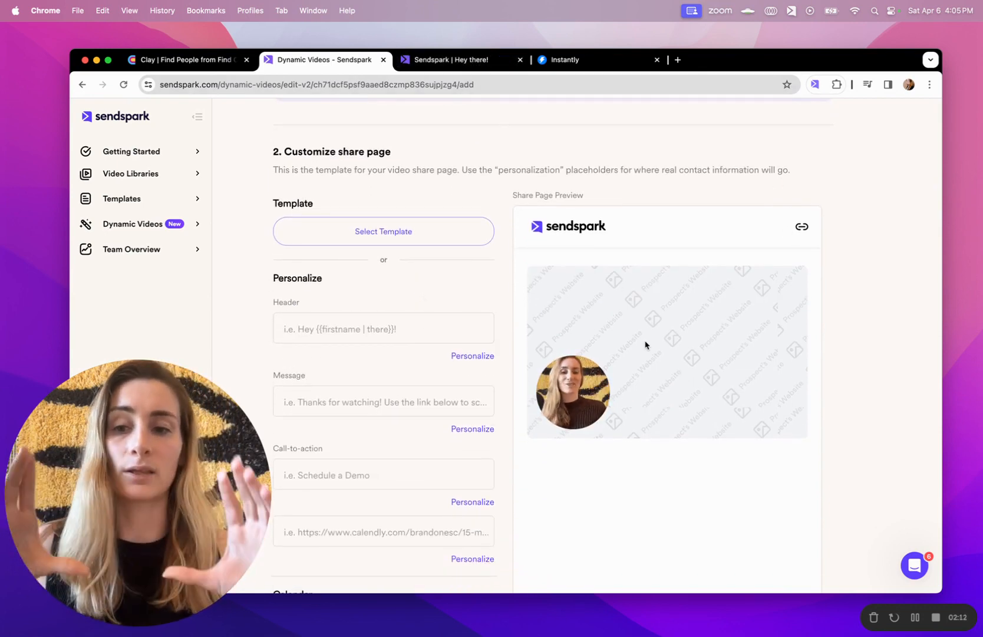
Apply the starter share page template and set the header to 'Hi {{firstname}}!'
left_click(418, 229)
left_click(657, 399)
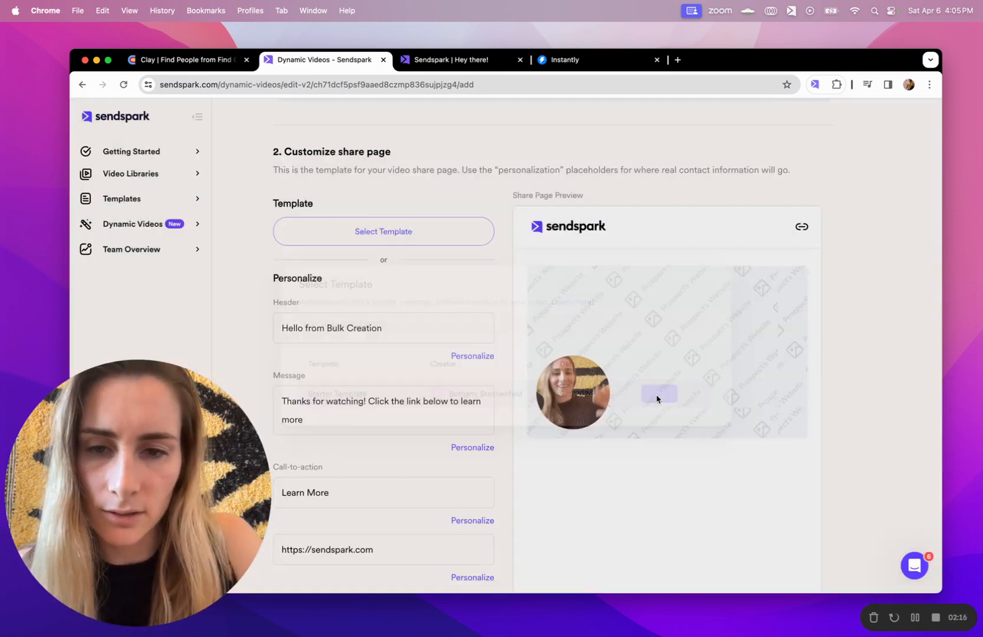
scroll(417, 347, "down", 3)
triple_click(389, 230)
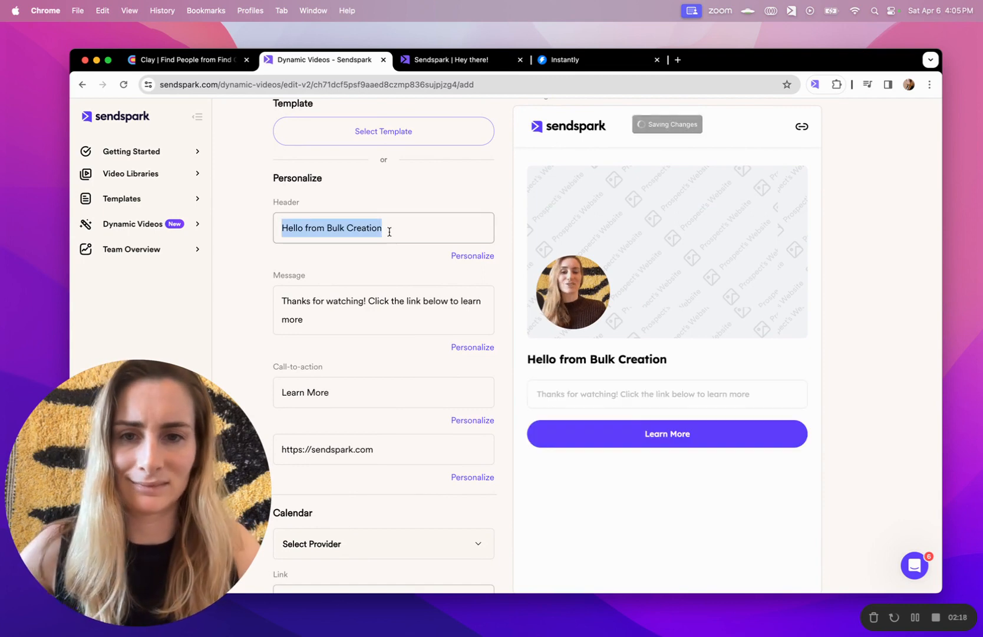
type("Hi")
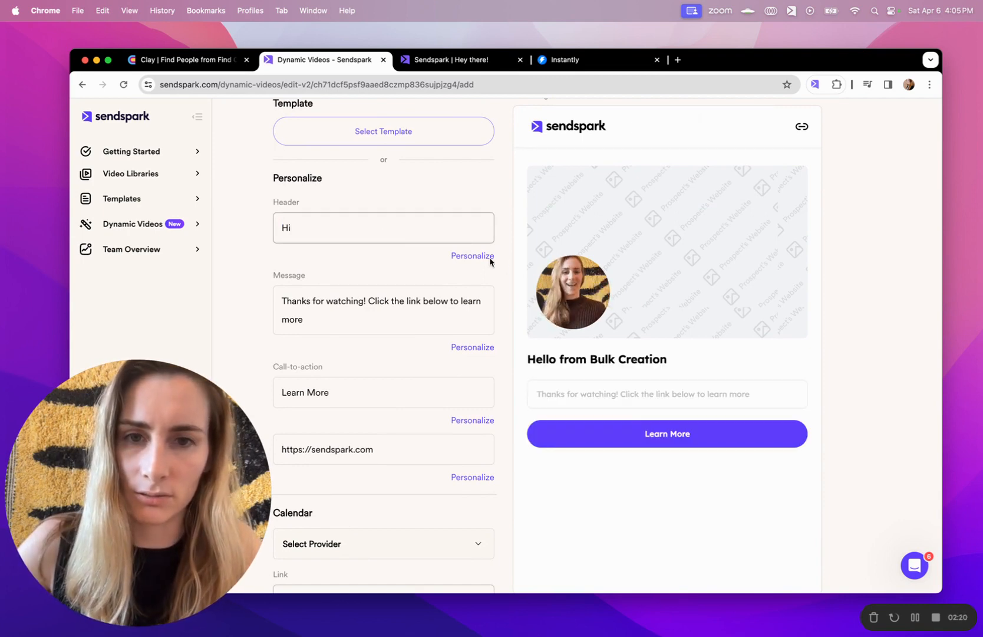
left_click(481, 256)
left_click(502, 171)
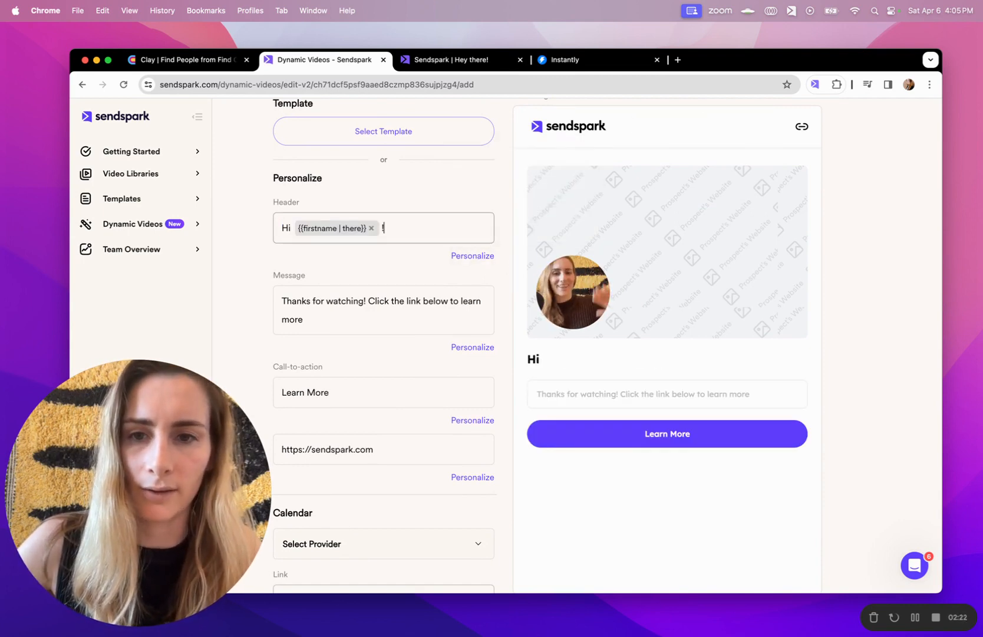
type("!")
Rewrite the message as 'Would love to {{company}} scale your personalized outreach…', offering a free account or a demo
triple_click(406, 300)
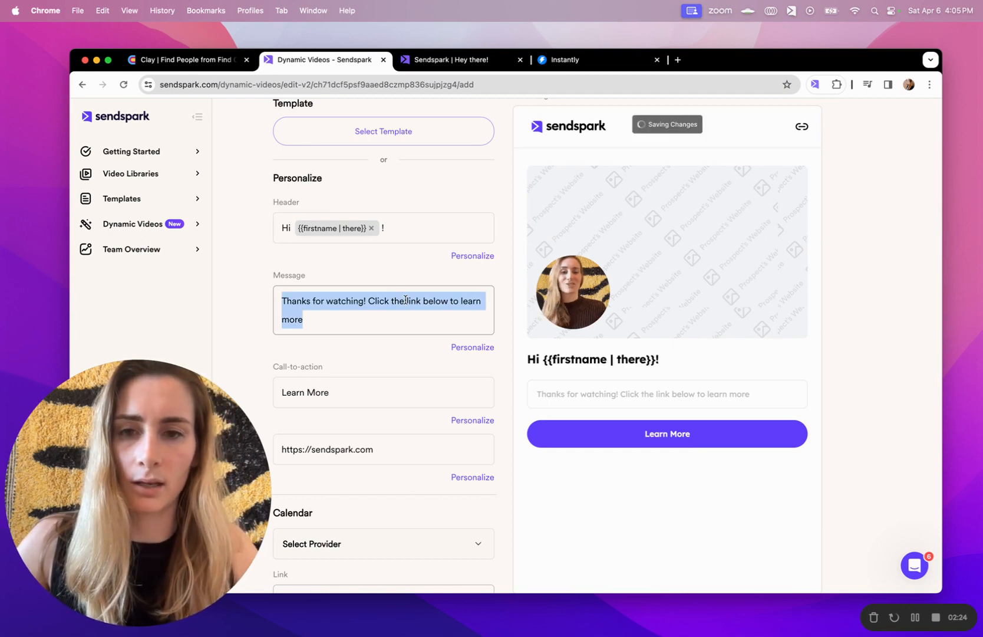
type("Would love to show how we can help")
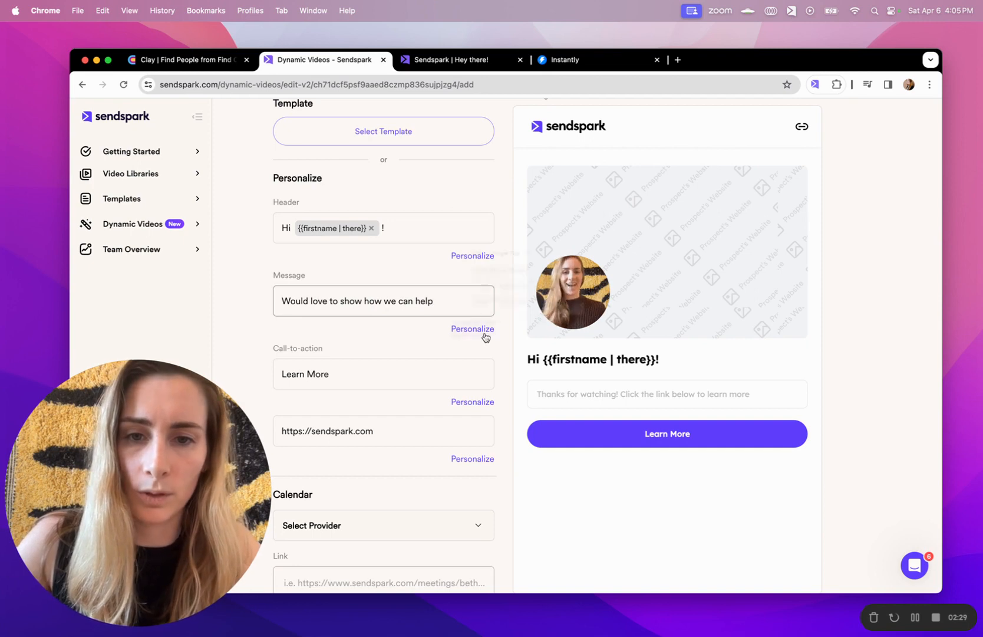
left_click(485, 330)
left_click(510, 270)
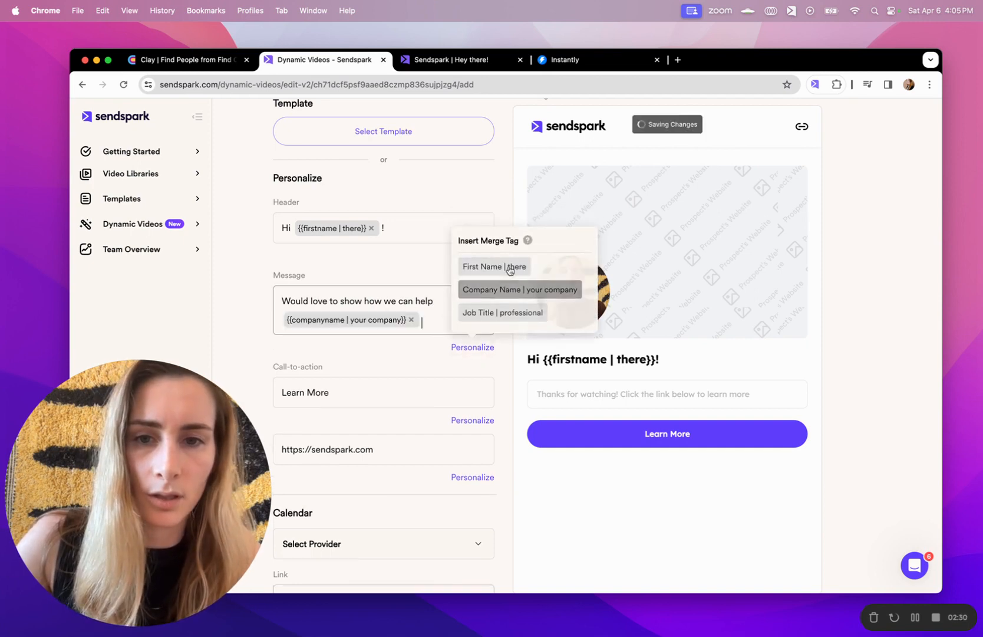
type("scale your")
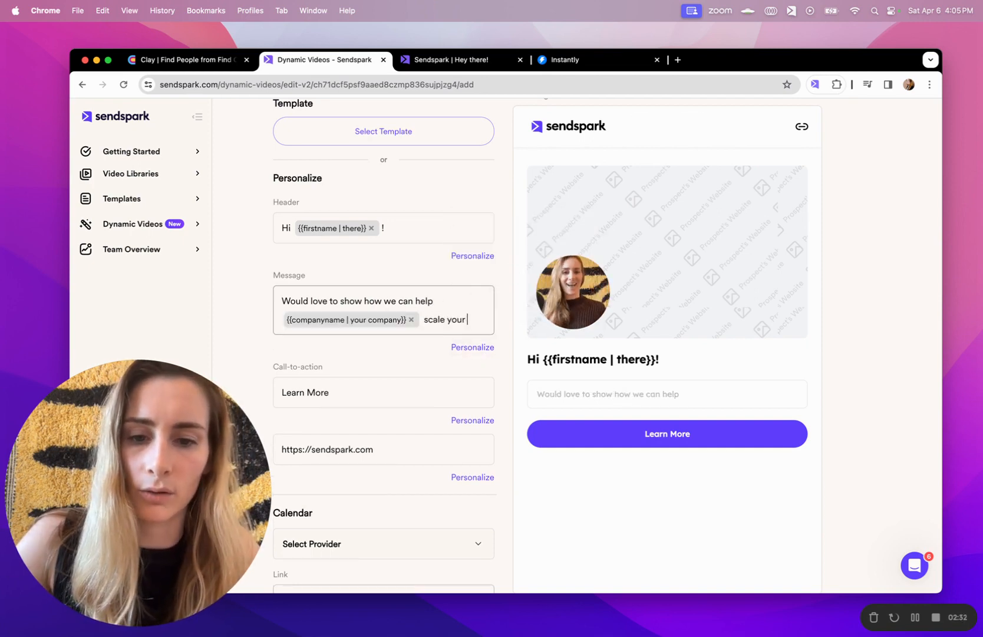
type(" personalized outreach. Feel free to create")
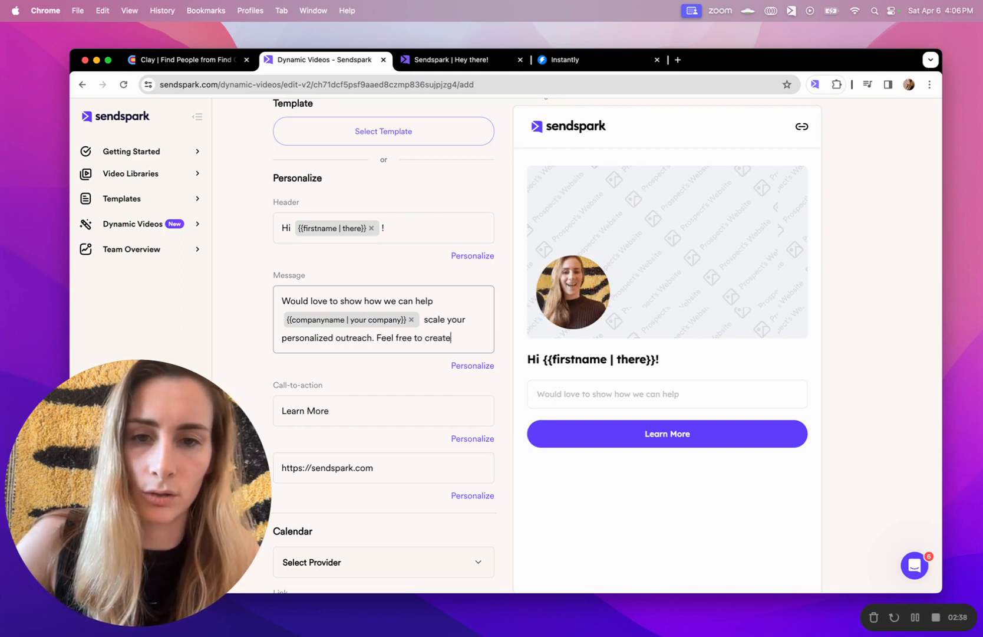
type("cou")
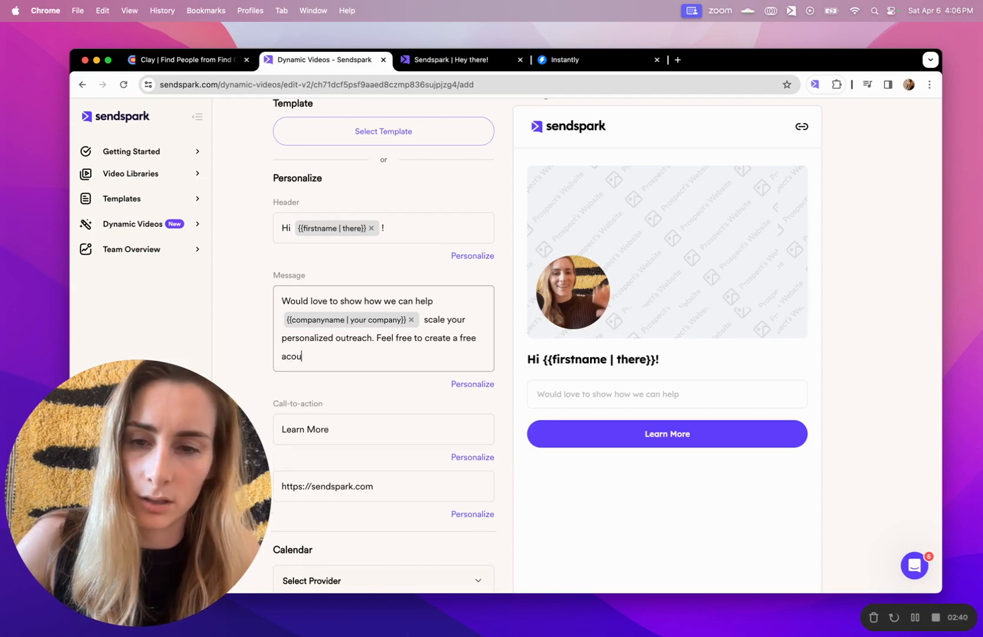
type("ount or sched")
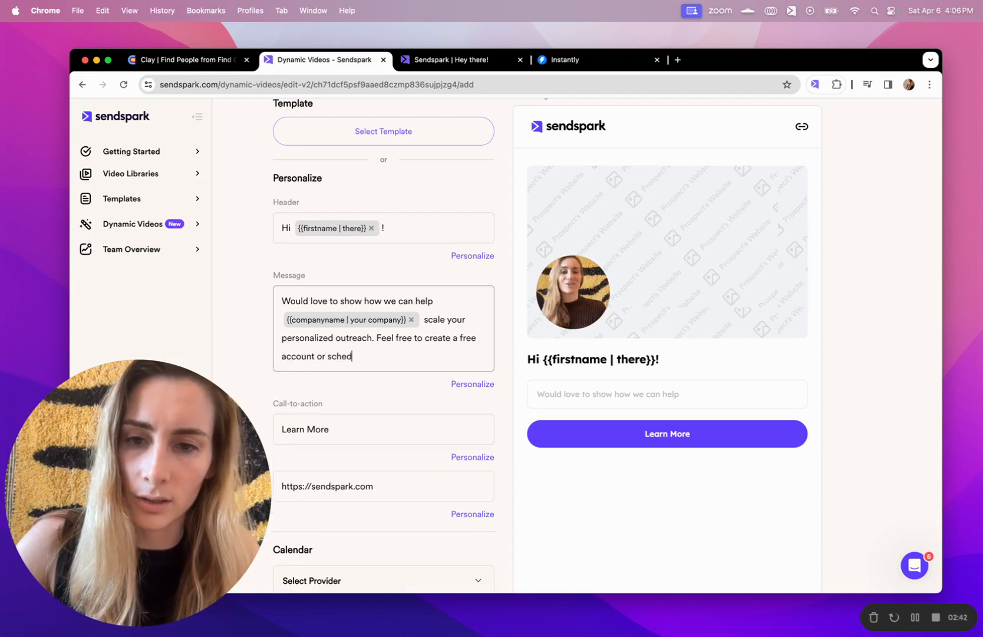
type("ule a demo with me.")
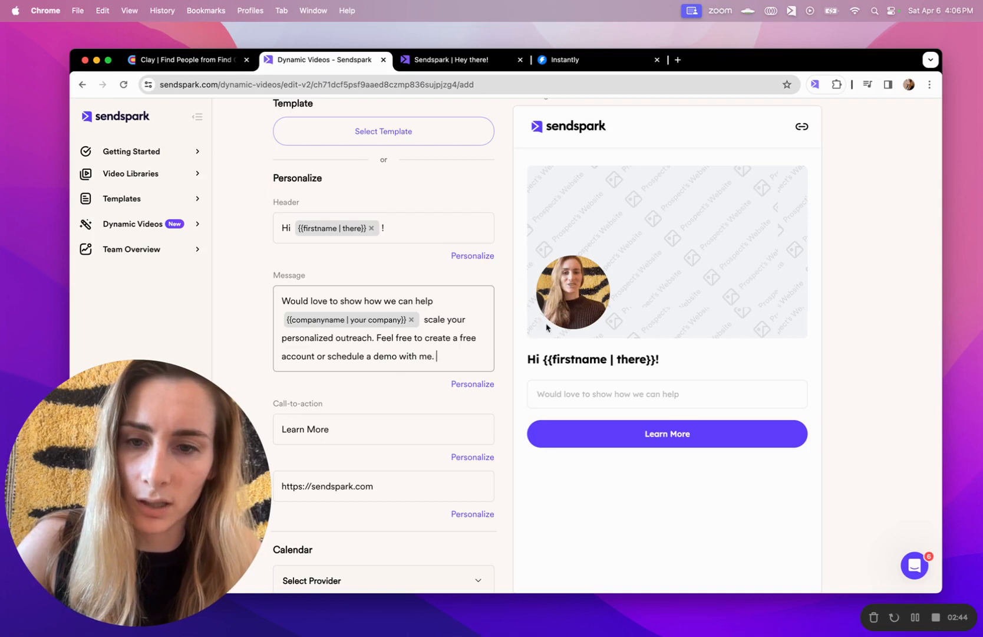
scroll(492, 364, "down", 1)
left_click(362, 406)
key("super+a")
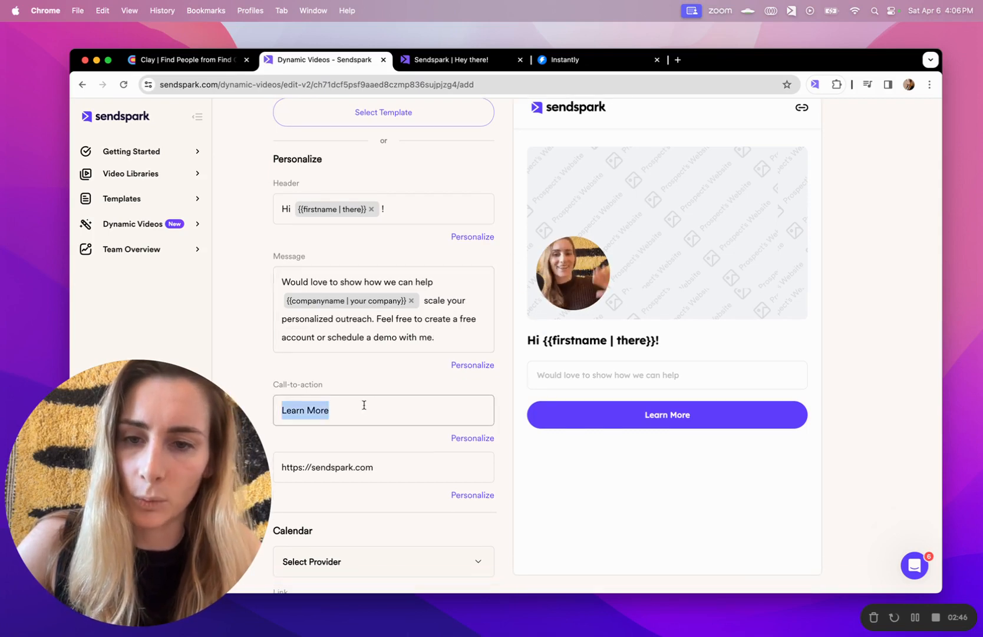
type("Get Free Trial")
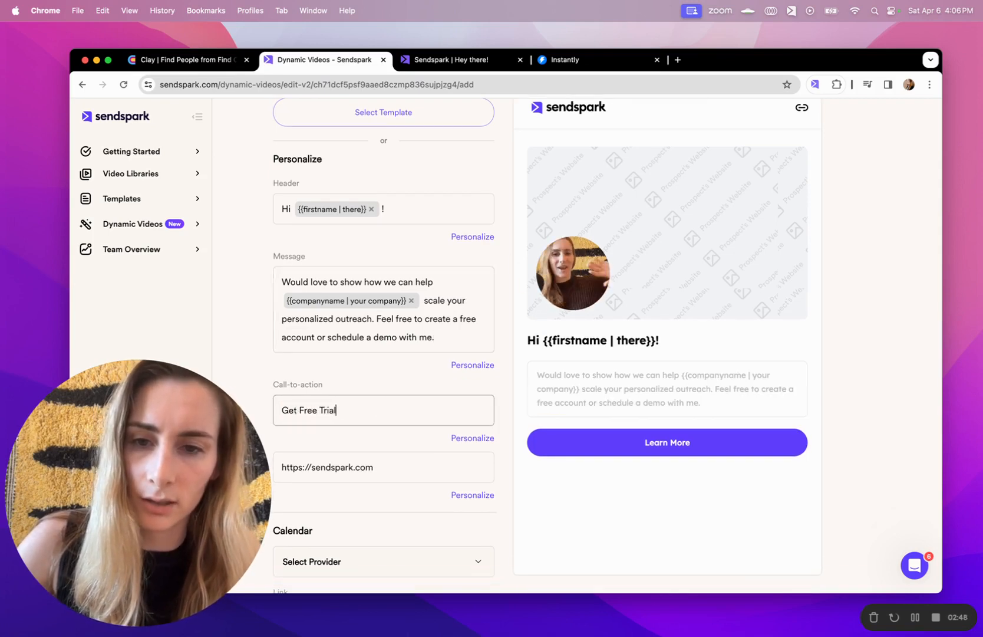
left_click(374, 467)
scroll(546, 346, "down", 2)
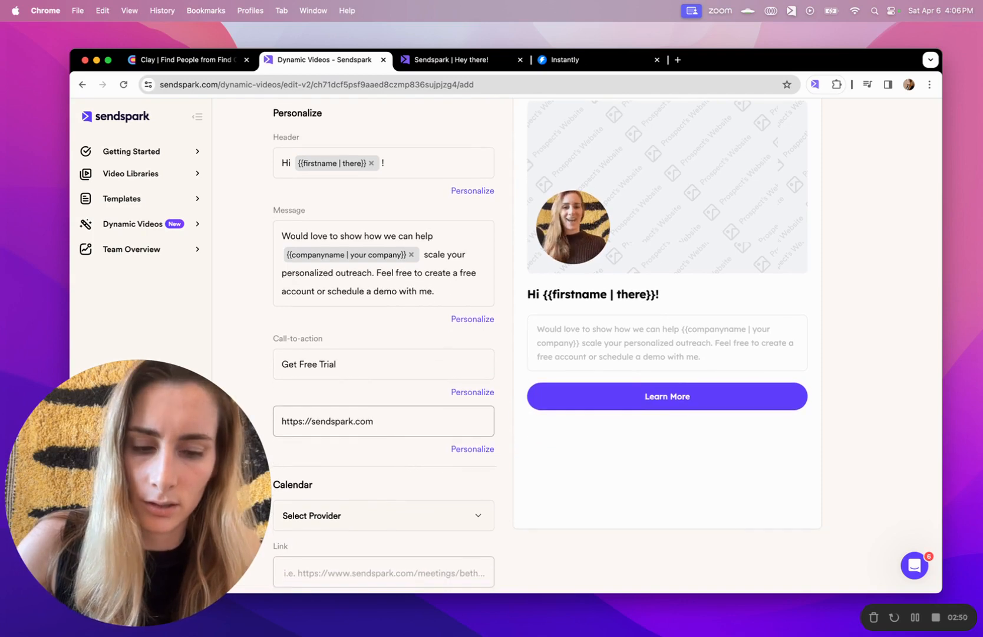
type("/signup")
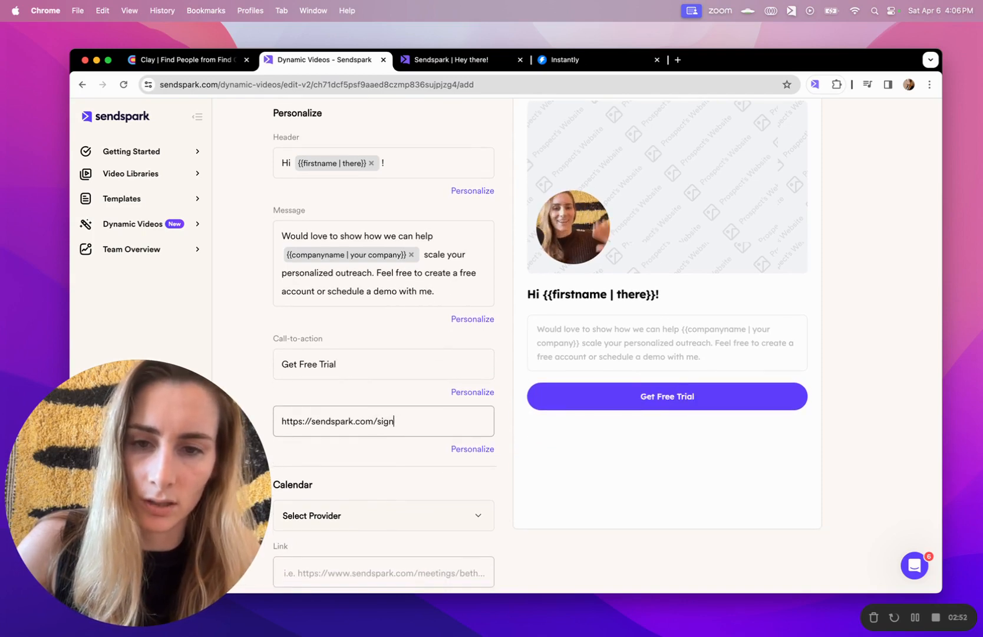
scroll(365, 442, "down", 4)
Choose HubSpot as the calendar provider and paste the meetings booking link
left_click(359, 426)
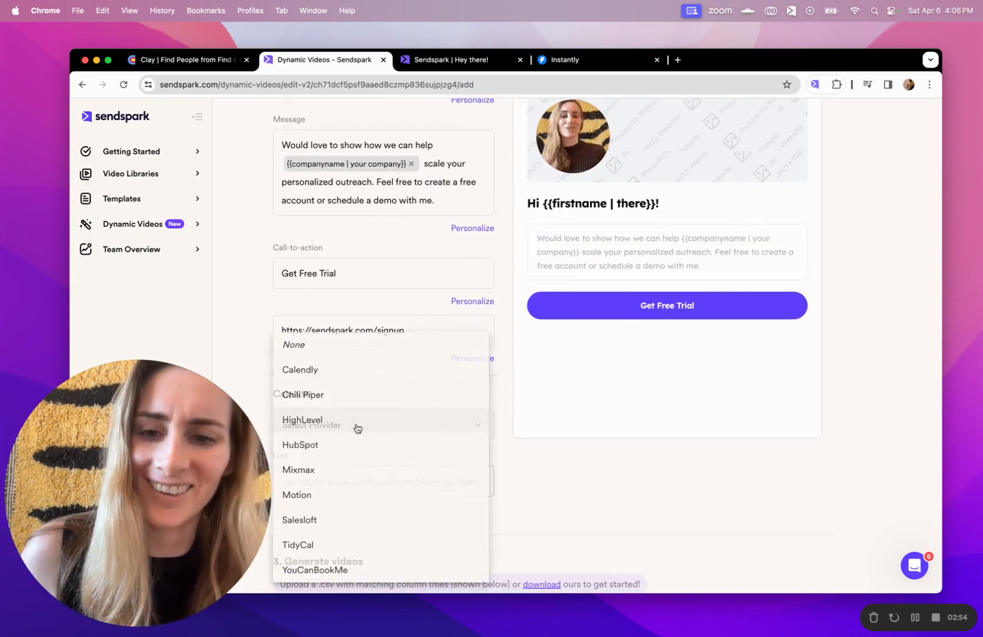
left_click(348, 446)
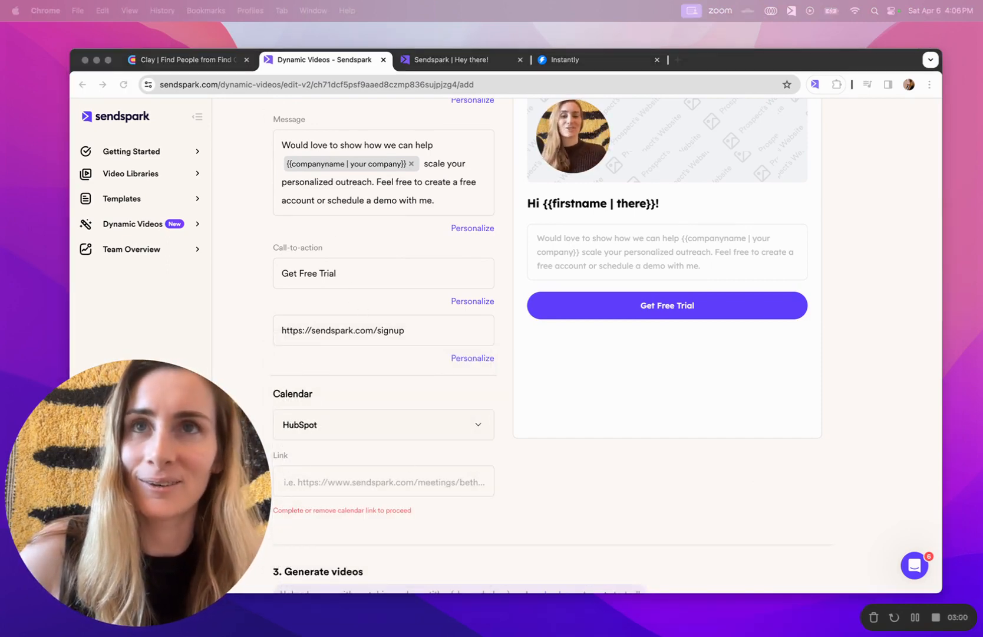
left_click(377, 482)
key("super+v")
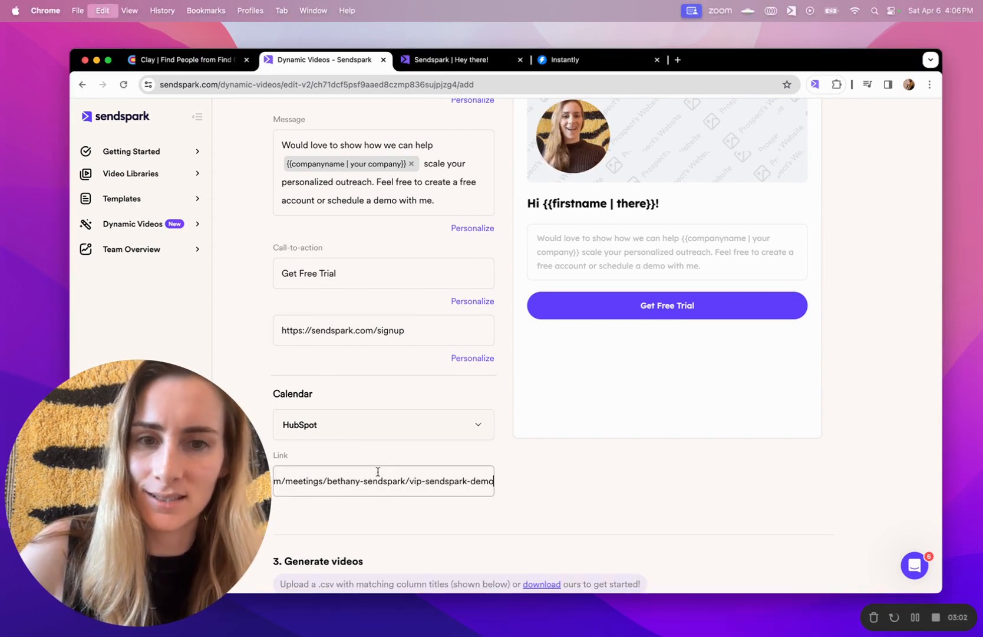
Scroll down to the prospect table and select row 01's firstName cell
scroll(729, 253, "up", 3)
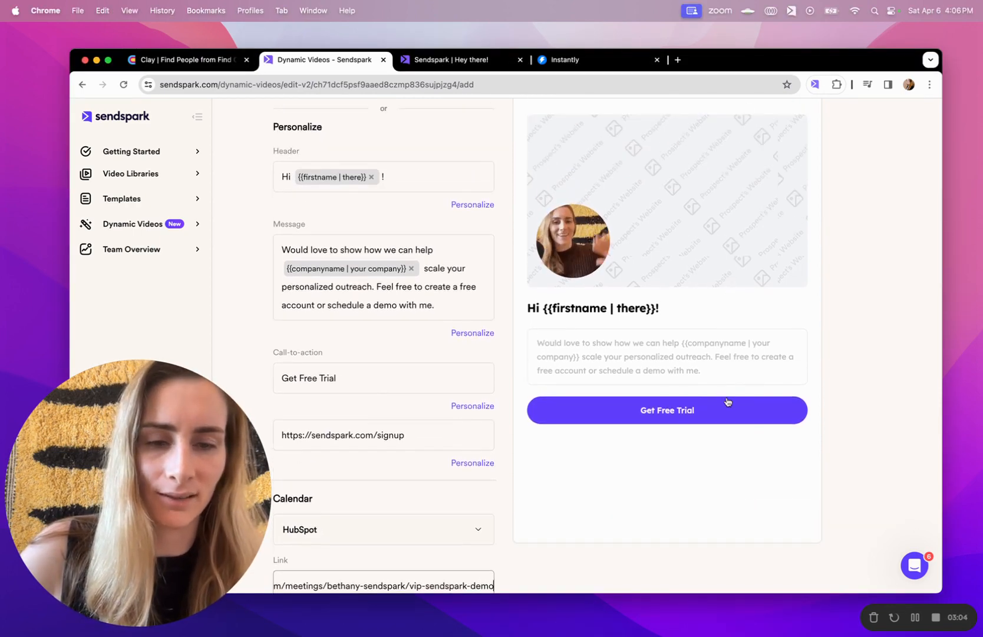
scroll(728, 402, "up", 2)
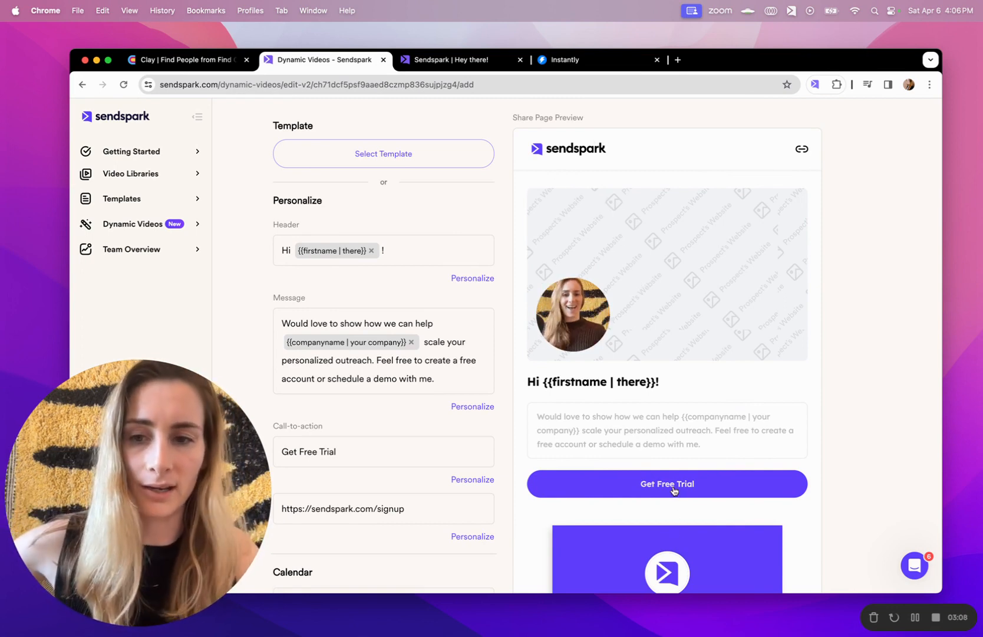
scroll(674, 491, "down", 3)
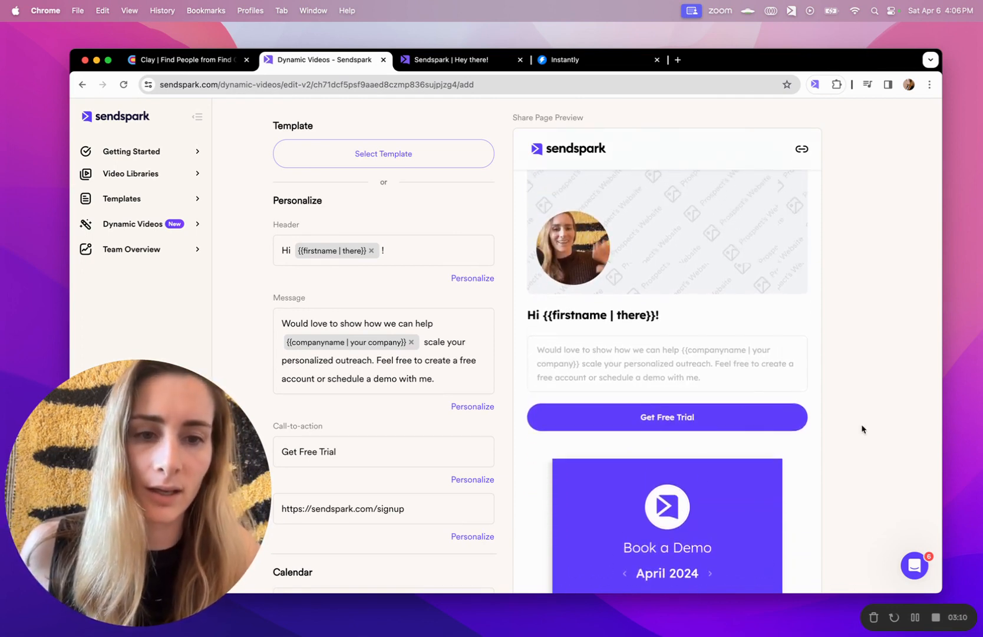
scroll(771, 303, "down", 1)
scroll(927, 398, "down", 8)
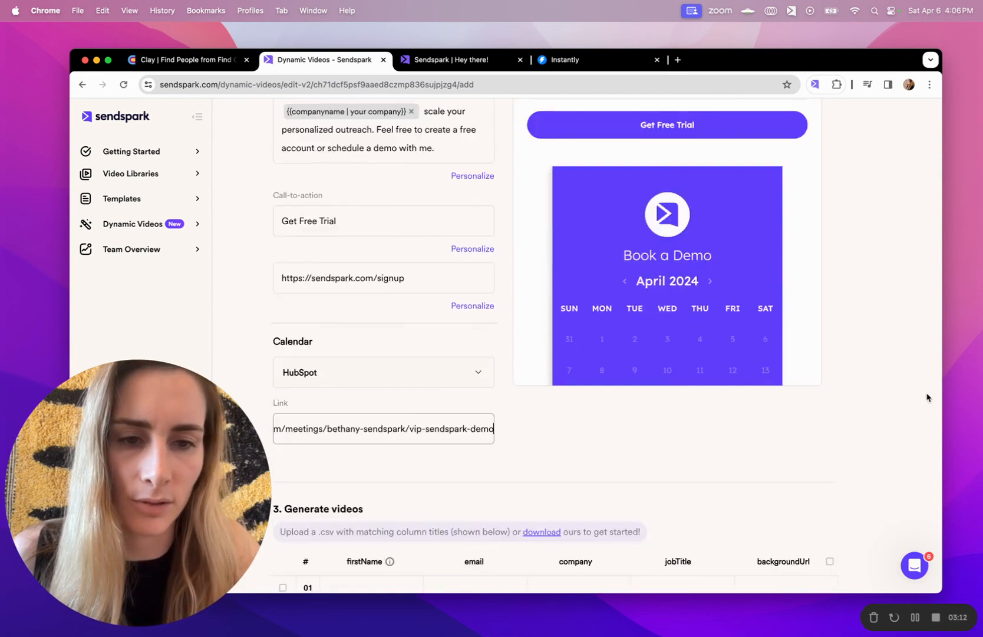
left_click(379, 381)
left_click(375, 356)
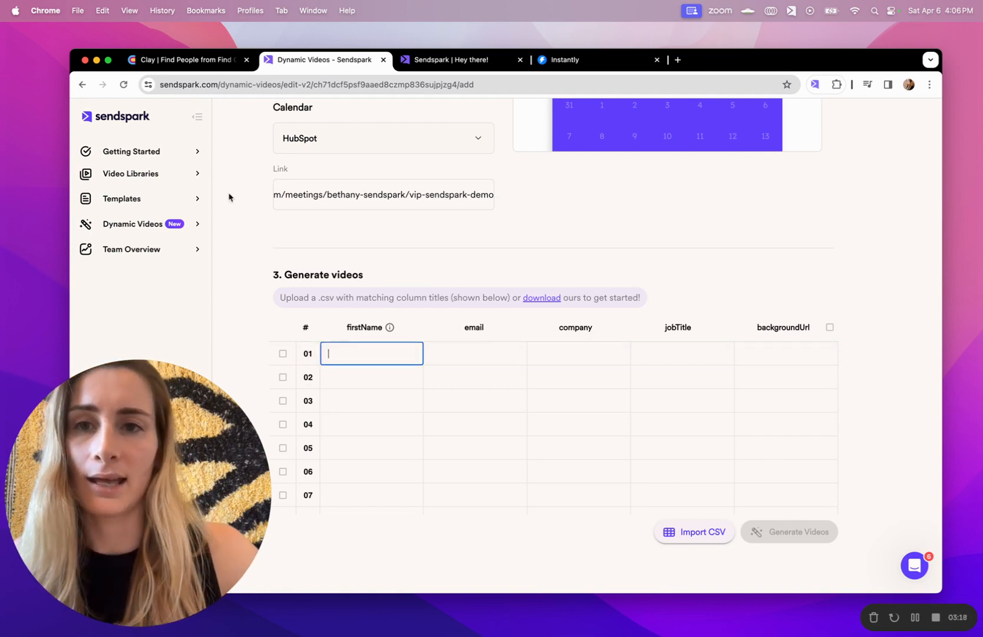
In Clay, add an HTTP API enrichment to the leads table
left_click(201, 60)
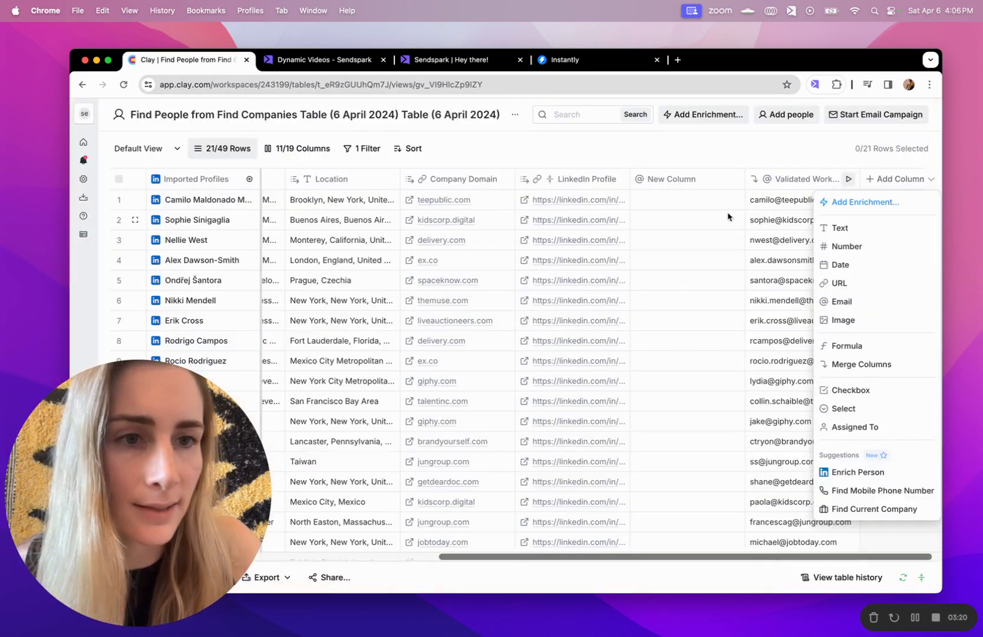
left_click(810, 153)
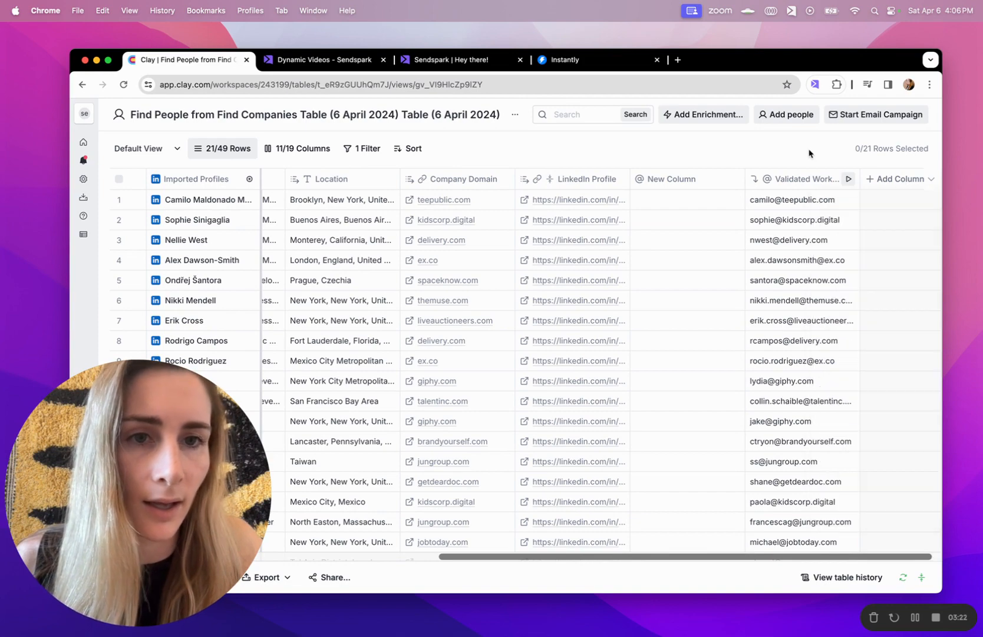
left_click(697, 120)
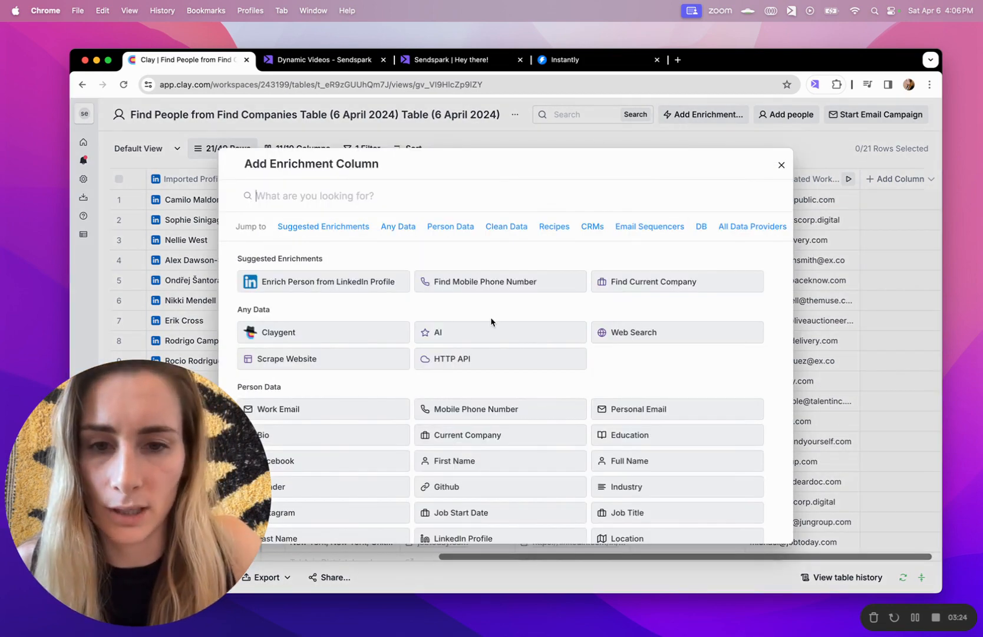
left_click(484, 359)
scroll(699, 307, "down", 5)
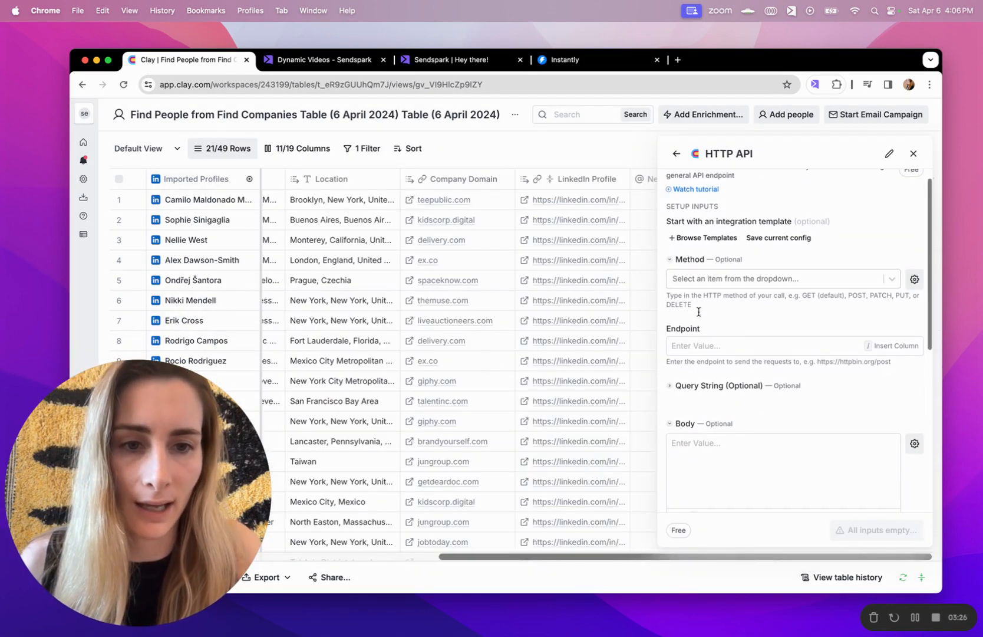
scroll(699, 311, "up", 5)
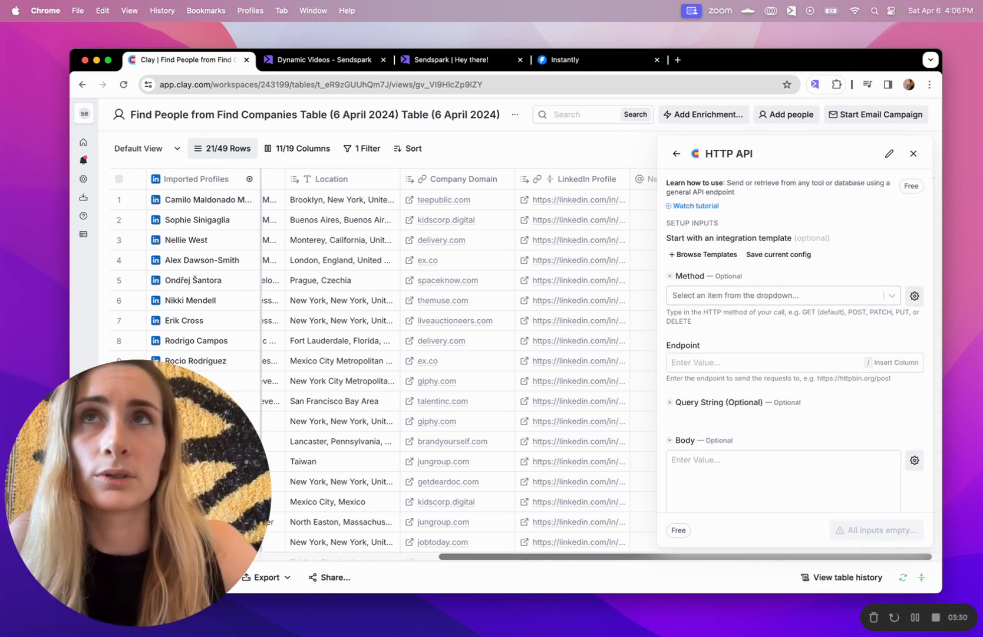
key("super+Tab")
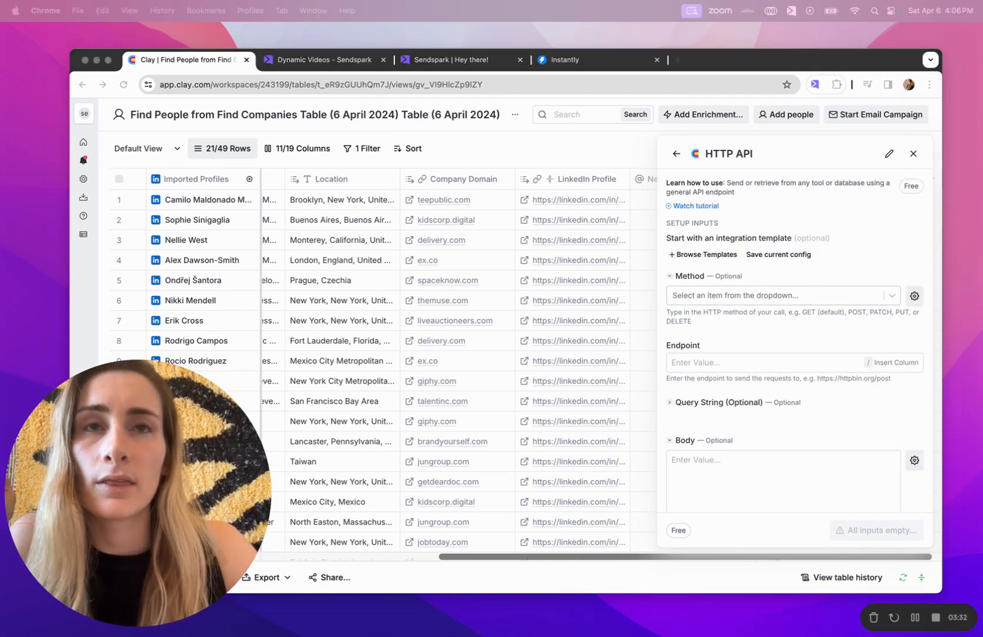
Set the request method to POST and paste the Sendspark prospects endpoint URL
left_click(724, 295)
type("po")
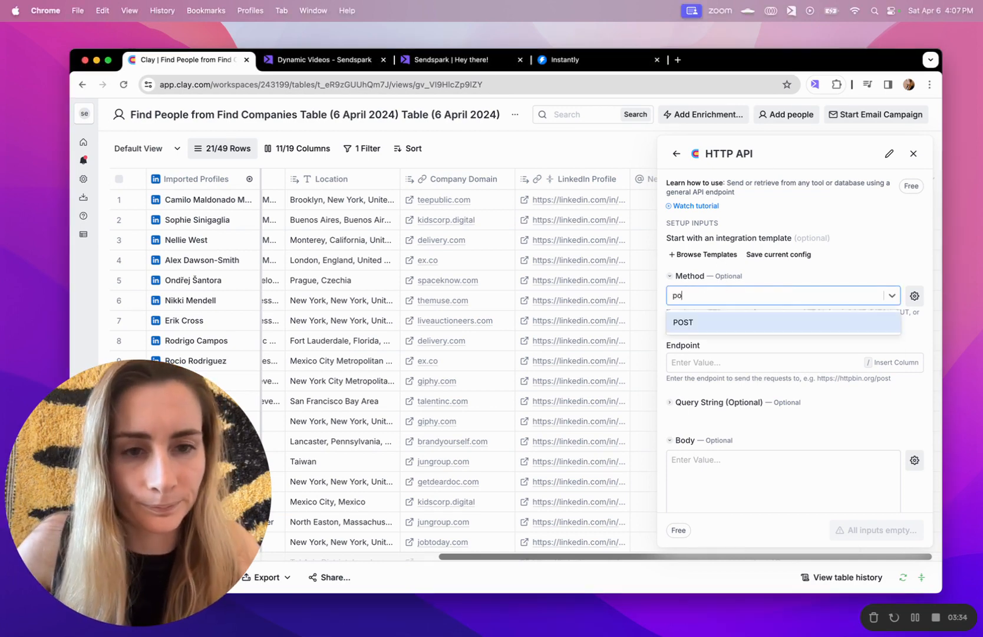
type("st")
left_click(735, 321)
left_click(716, 356)
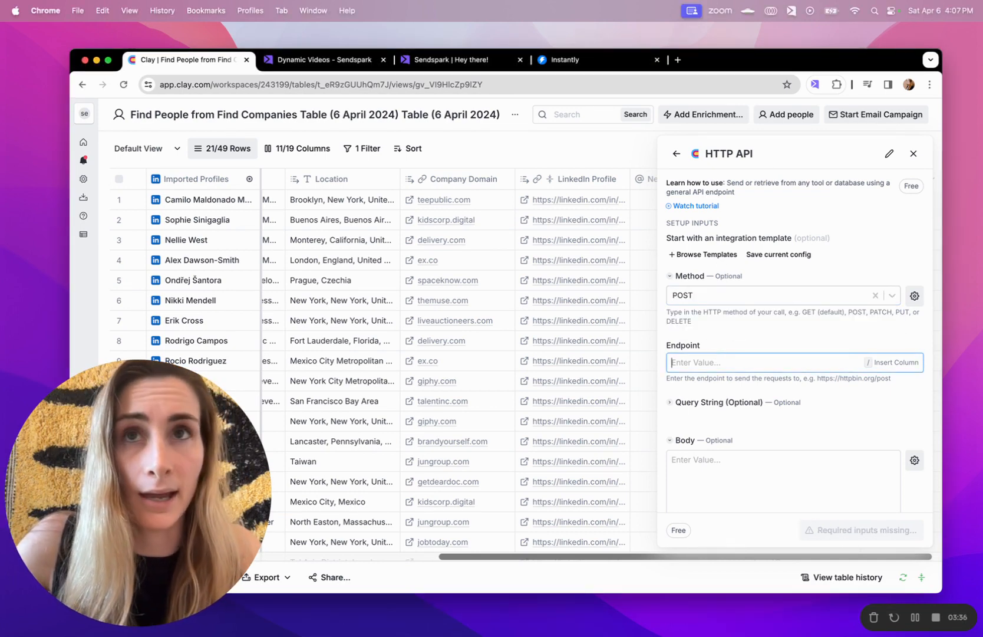
key("super+Tab")
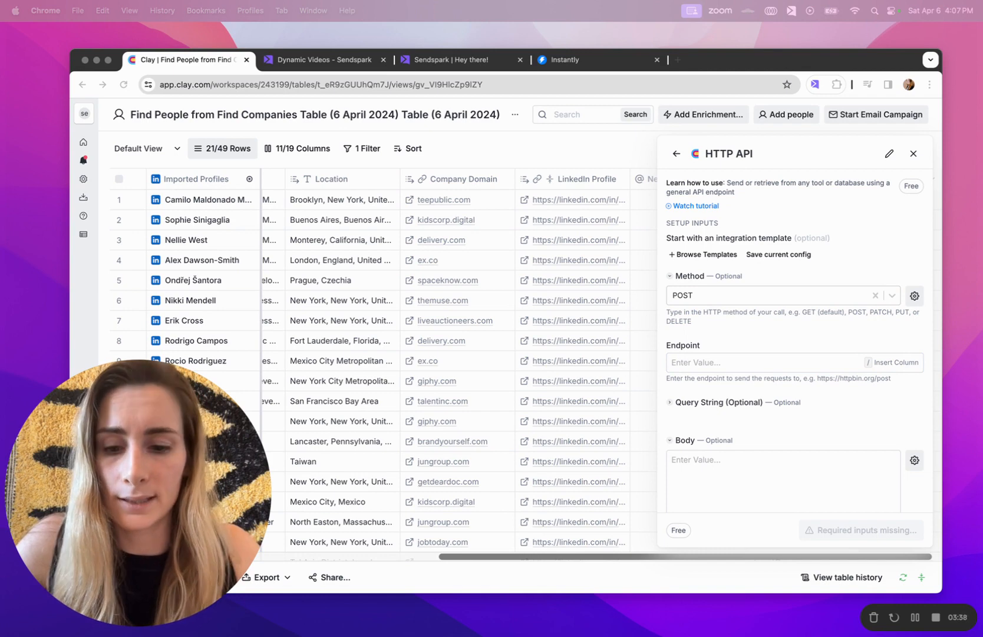
left_click(723, 363)
type("https://api-gw.sendspark.com/v1/workspaces/WORKSPACE/dynamics/DYNAMIC_CAMPAIGN_ID/prospect")
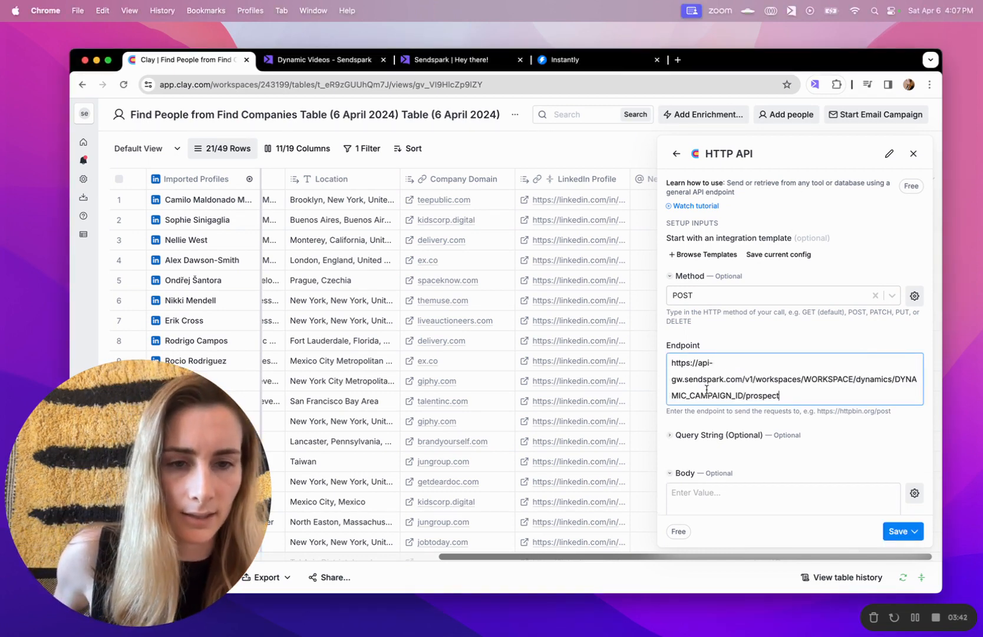
double_click(817, 380)
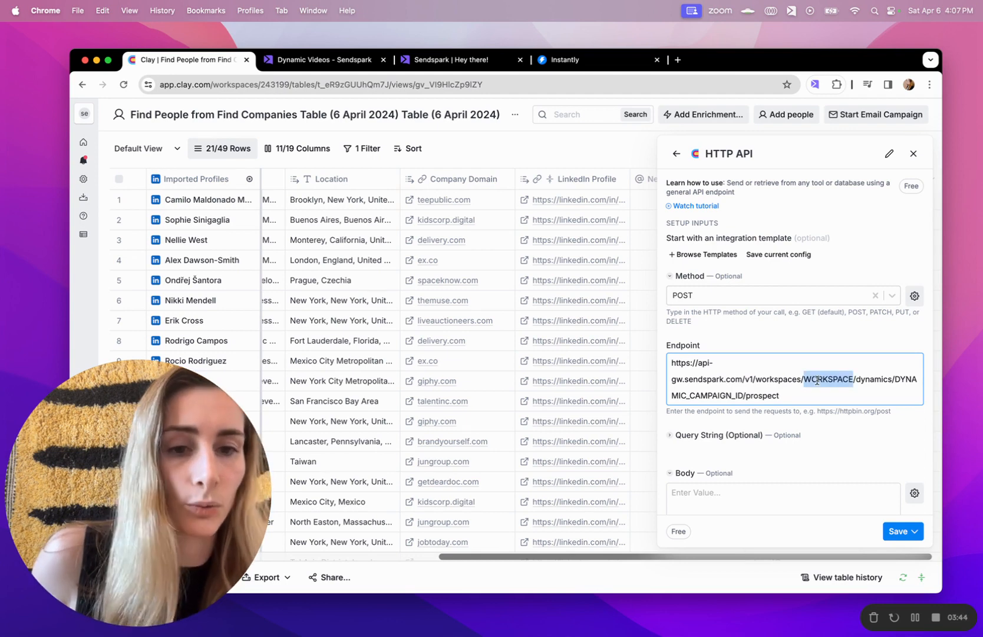
left_click(702, 400)
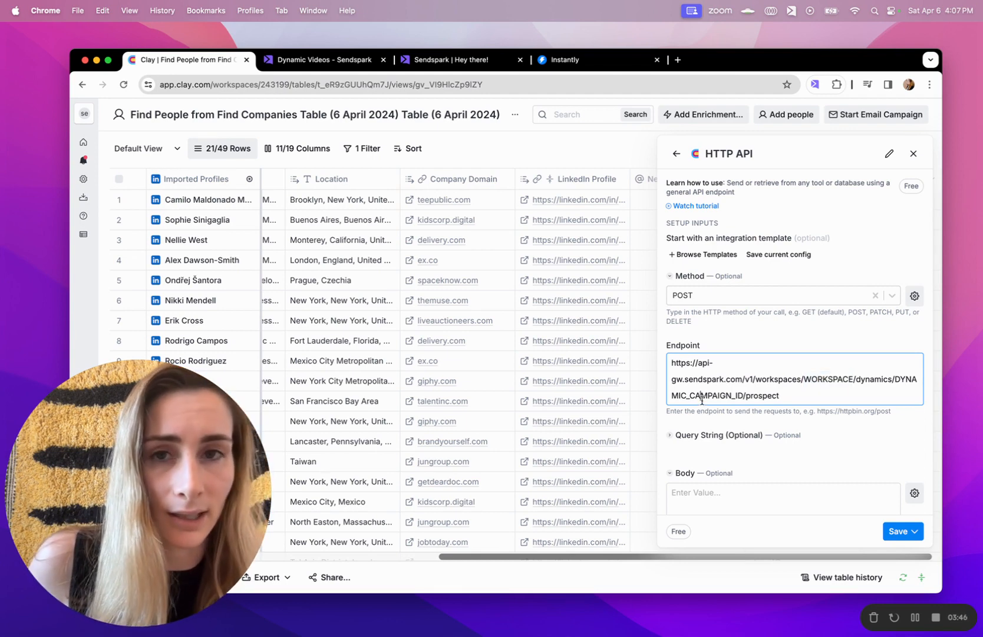
left_click(341, 59)
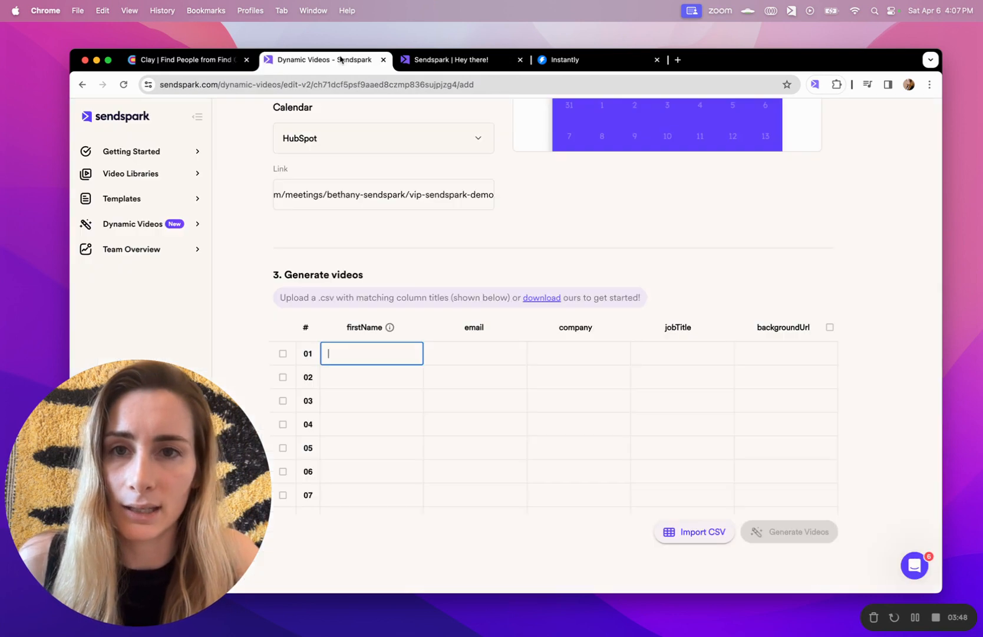
Copy the Demo campaign ID from the Dynamic Videos address and close the preview tab
left_click(314, 87)
left_click(346, 84)
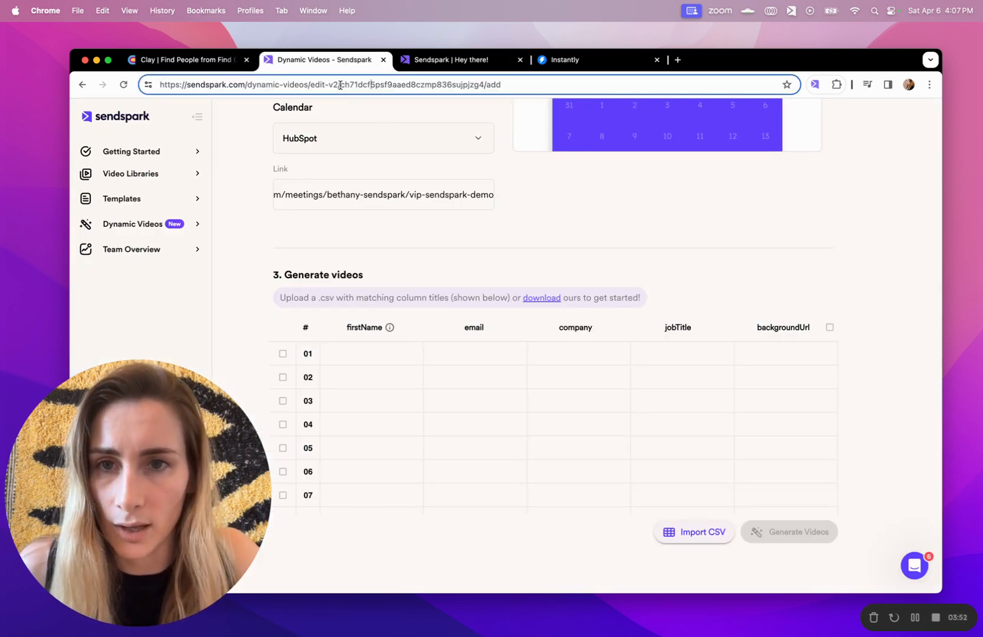
left_click_drag(340, 85, 482, 85)
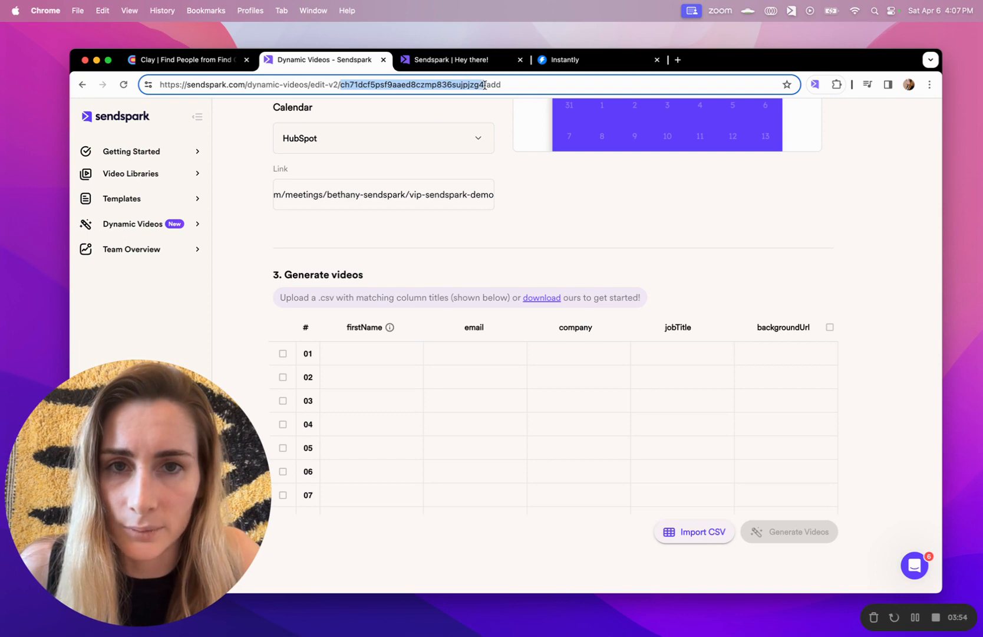
key("super+c")
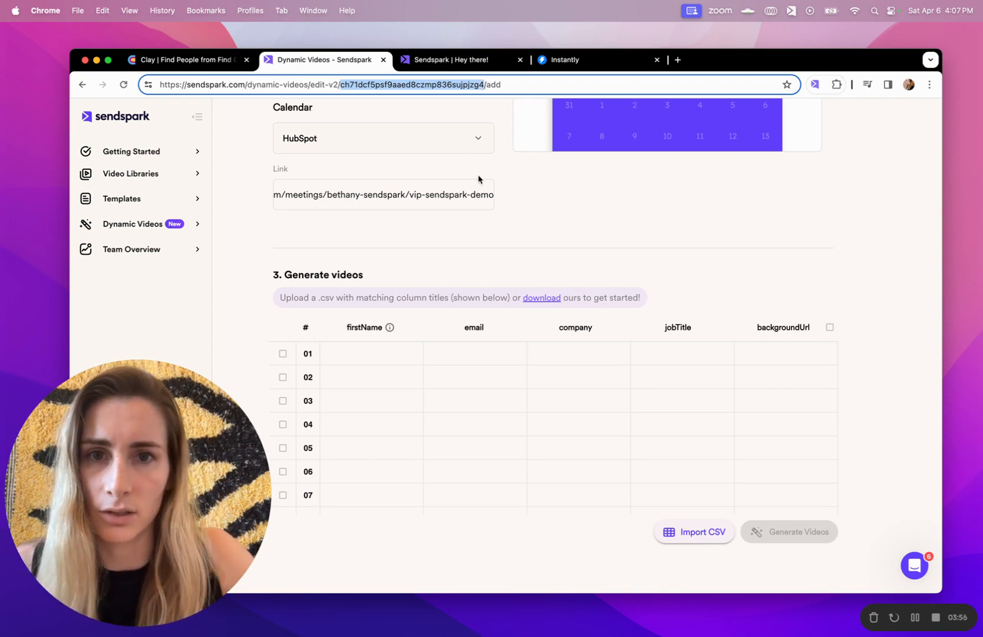
left_click(453, 62)
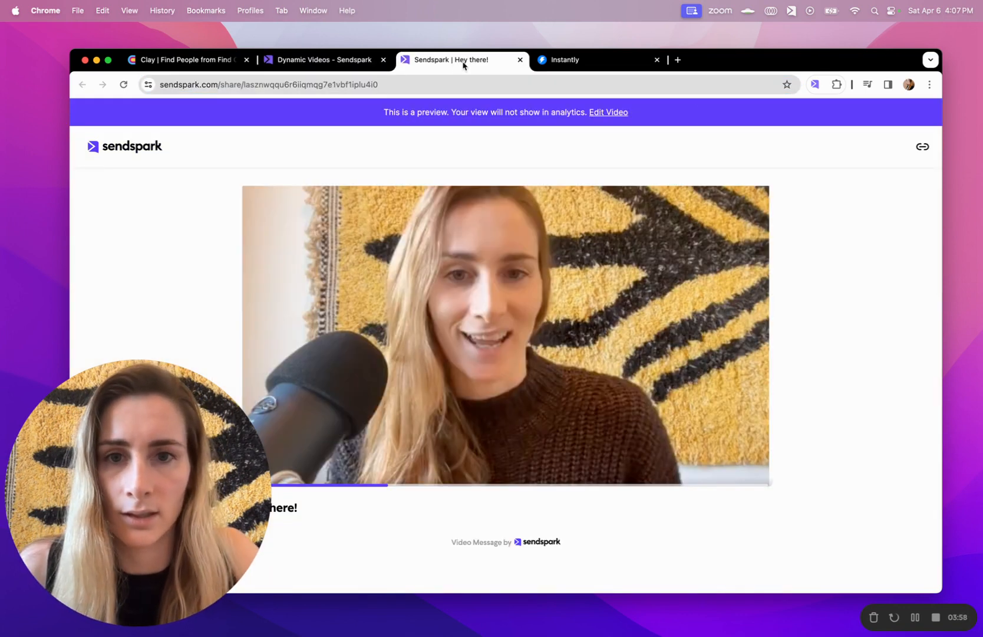
left_click(520, 59)
Replace DYNAMIC_CAMPAIGN_ID in Clay's endpoint with the copied campaign ID
left_click(170, 60)
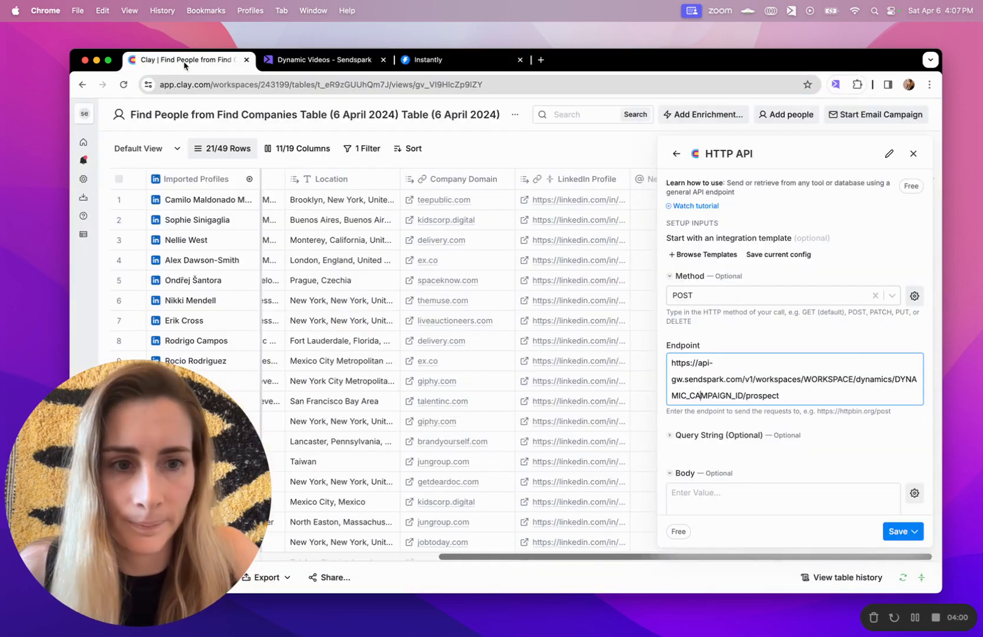
left_click_drag(744, 395, 670, 396)
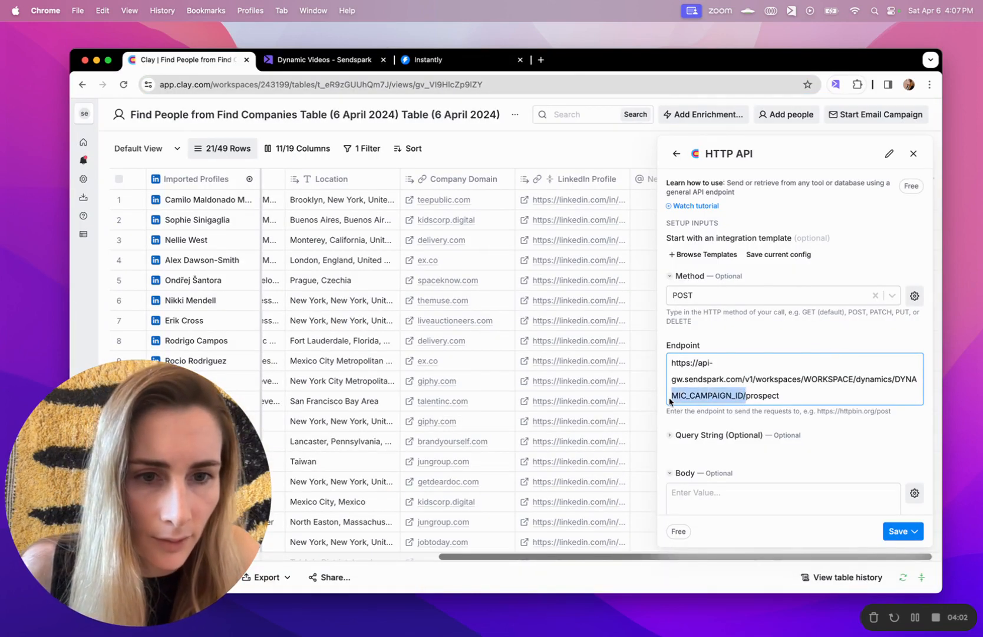
key("BackSpace")
key("BackSpace")
key("BackSpace")
key("BackSpace")
key("BackSpace")
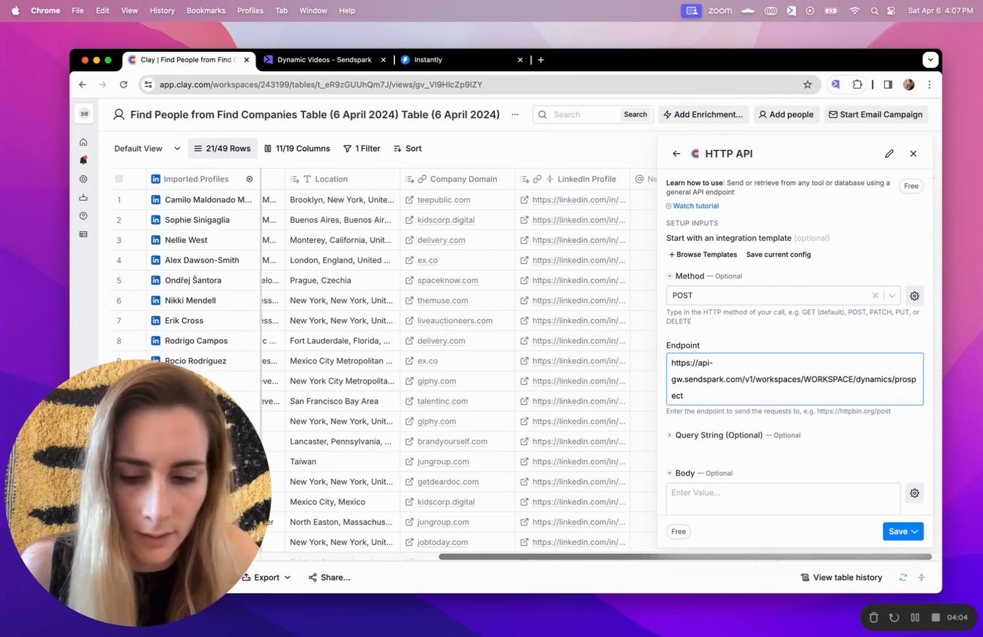
key("cmd+v")
type("/")
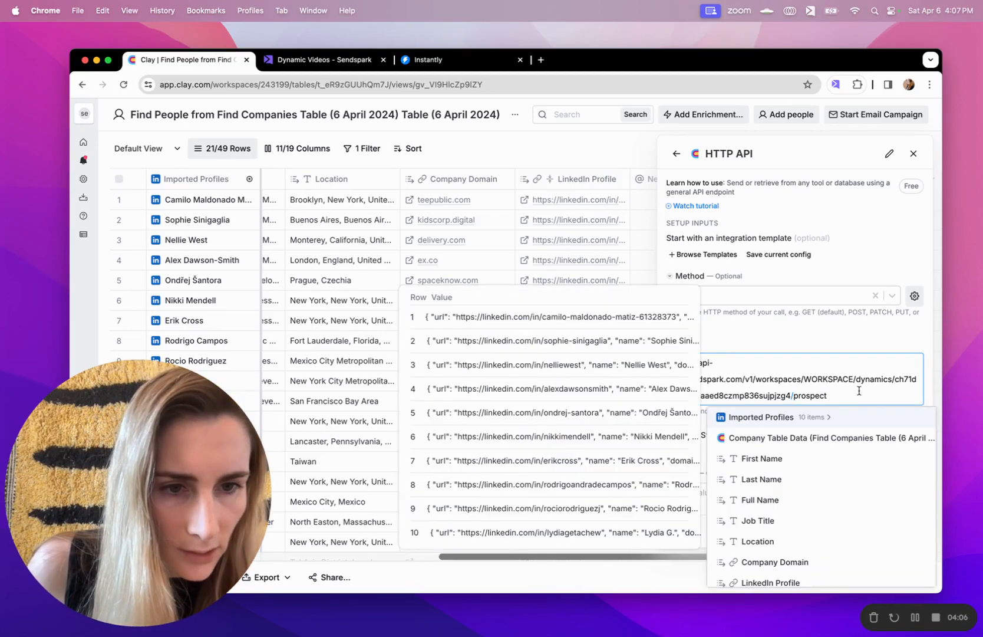
key("Escape")
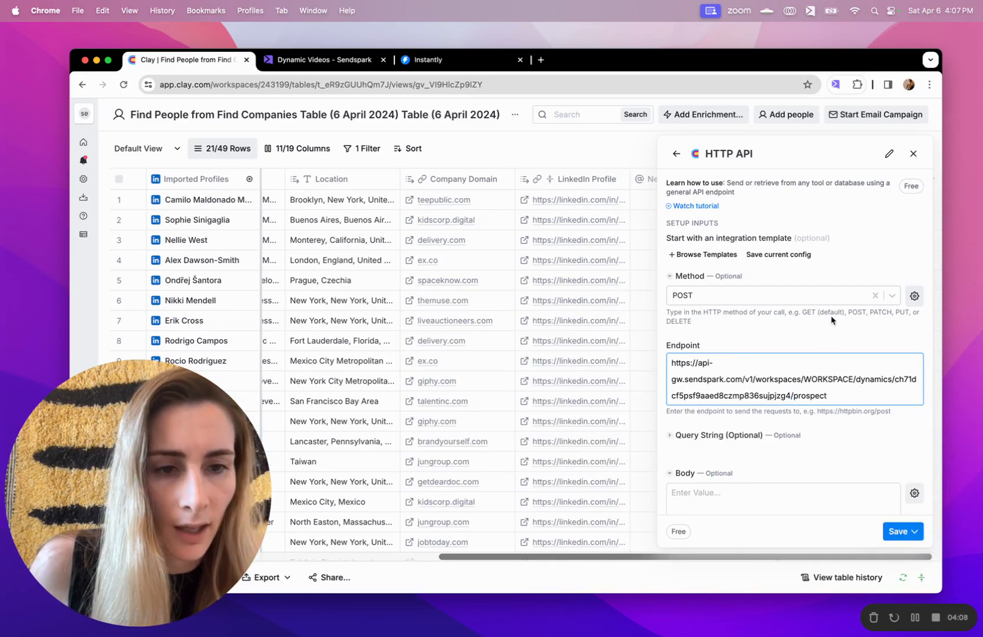
left_click(345, 59)
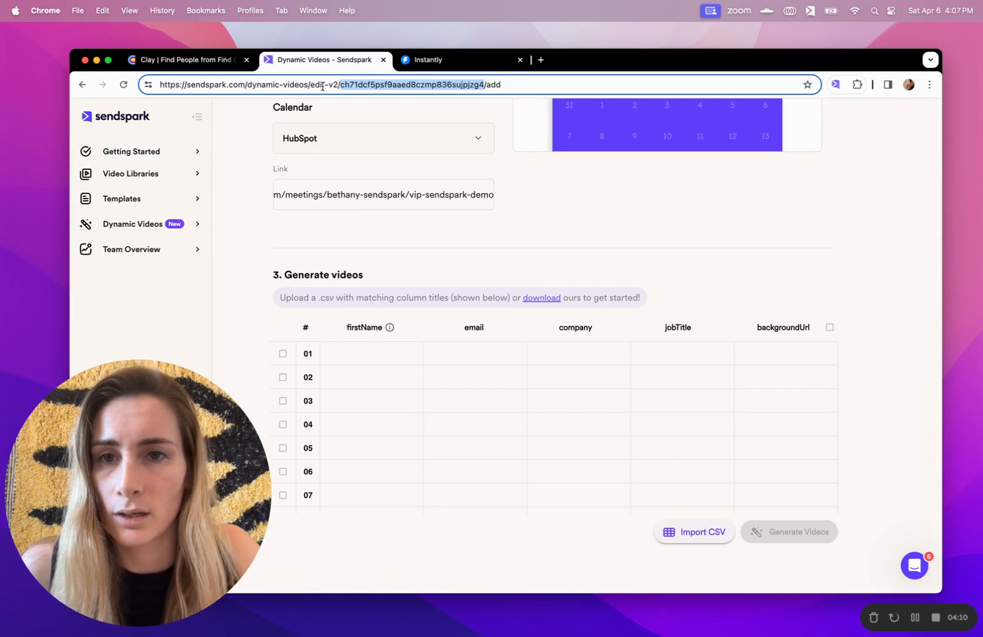
Duplicate the Sendspark dynamic video page into a new browser tab
key("super+a")
key("super+c")
key("super+t")
key("super+v")
key("Return")
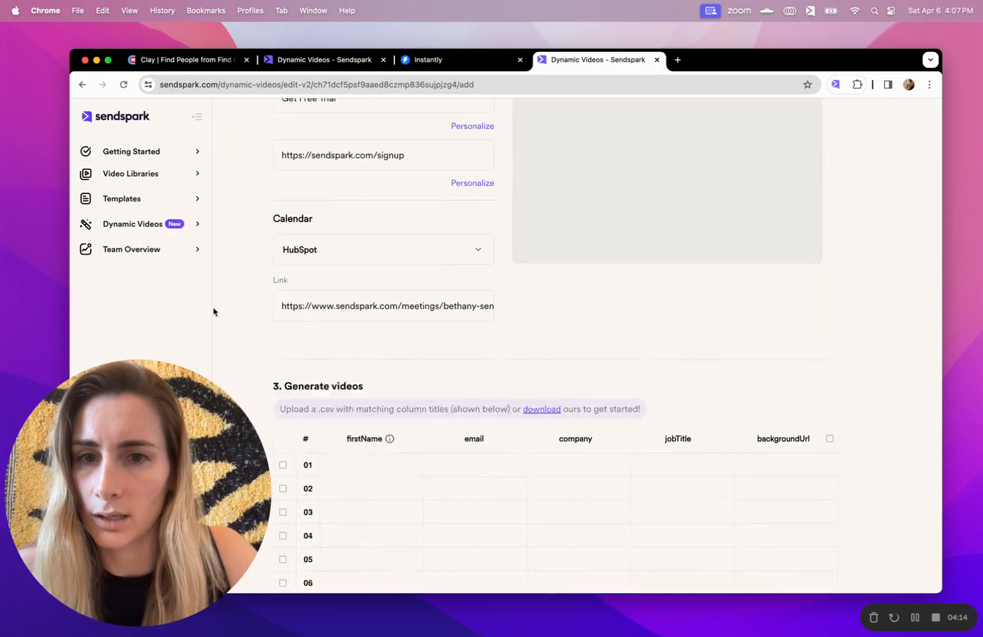
Open the workspace's API Credentials page and copy the Workspace ID
scroll(213, 311, "down", 2)
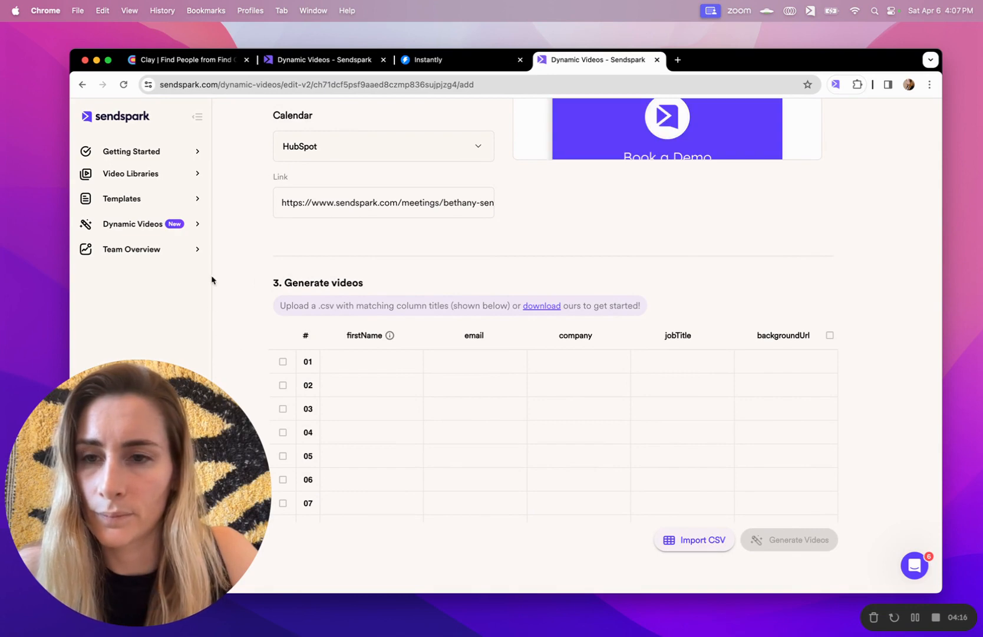
left_click_drag(138, 402, 139, 160)
left_click(148, 572)
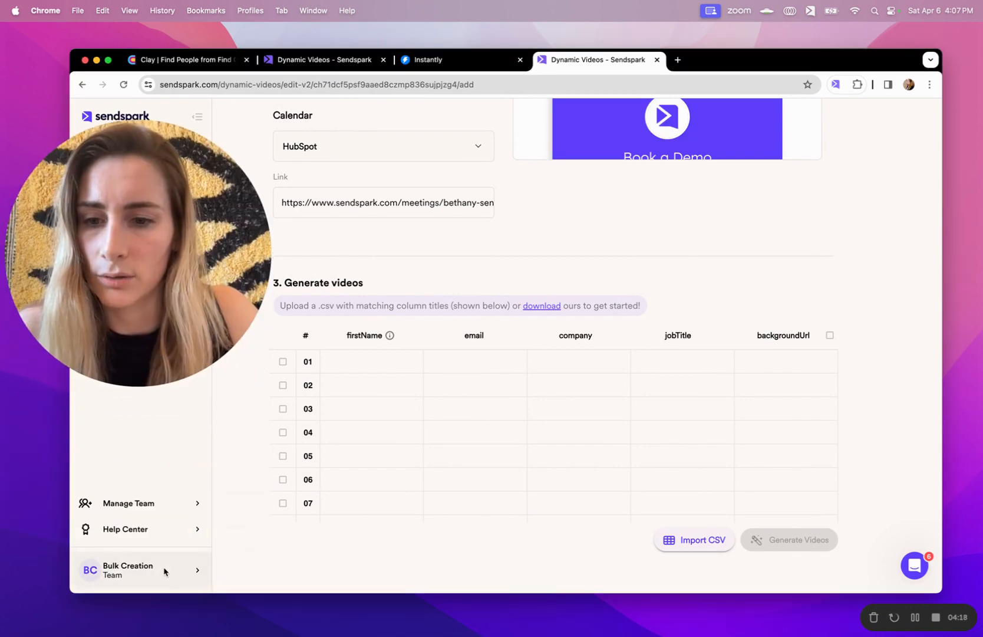
left_click(165, 570)
left_click(267, 446)
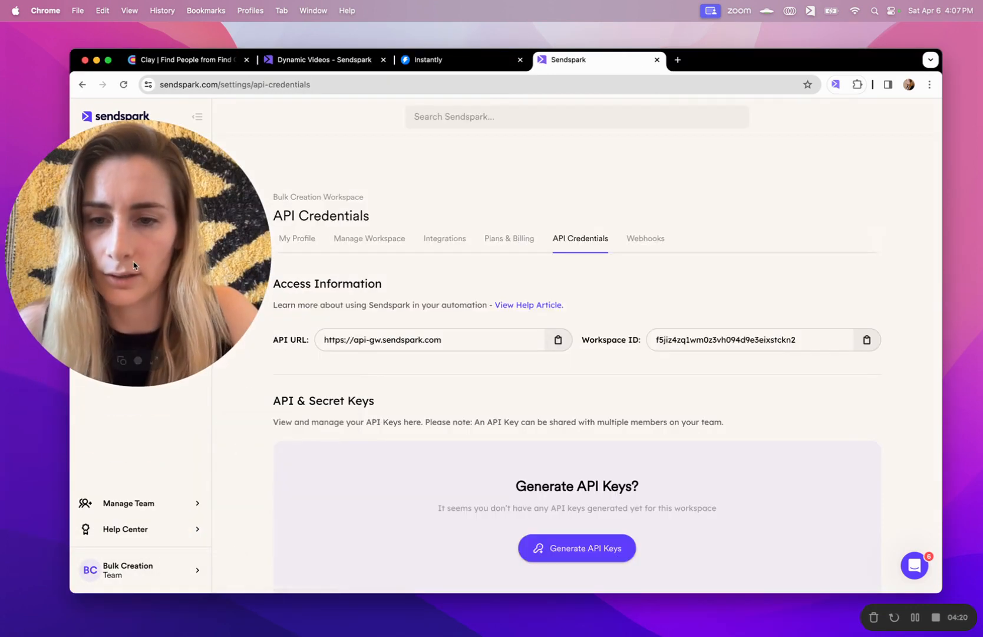
left_click_drag(139, 253, 138, 496)
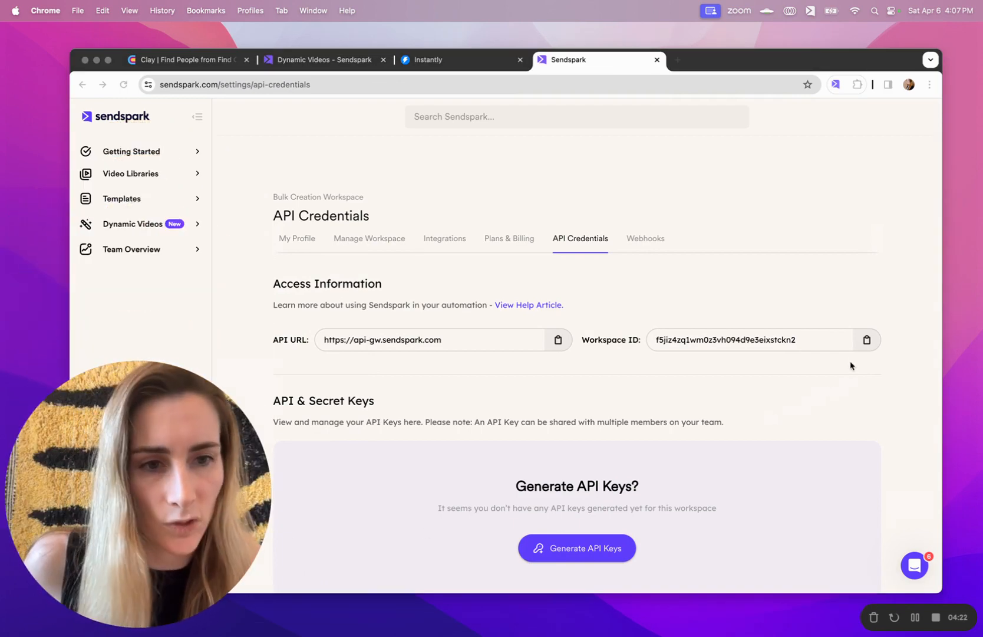
left_click(867, 340)
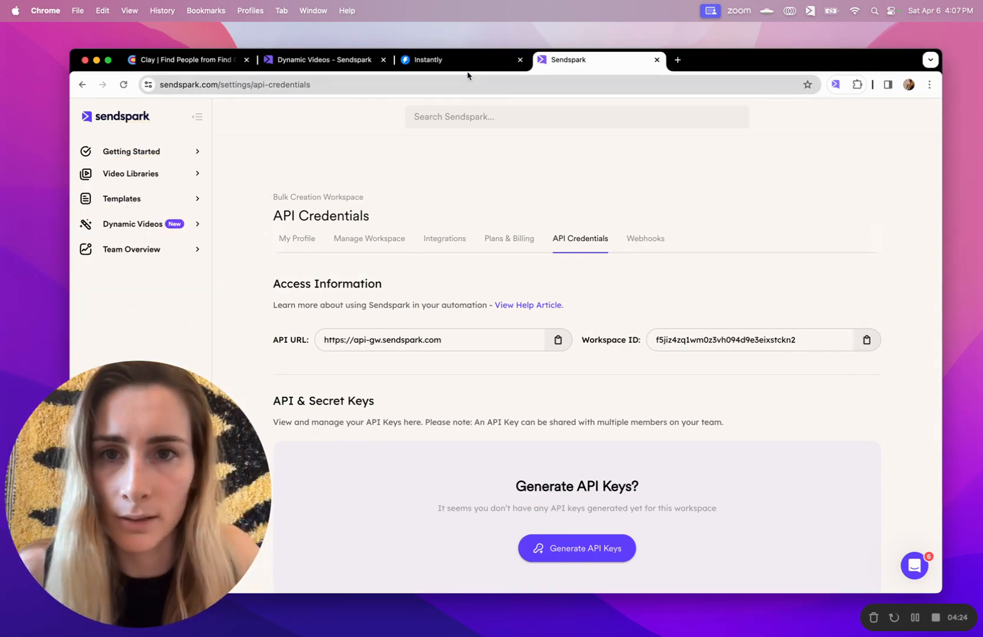
left_click(196, 61)
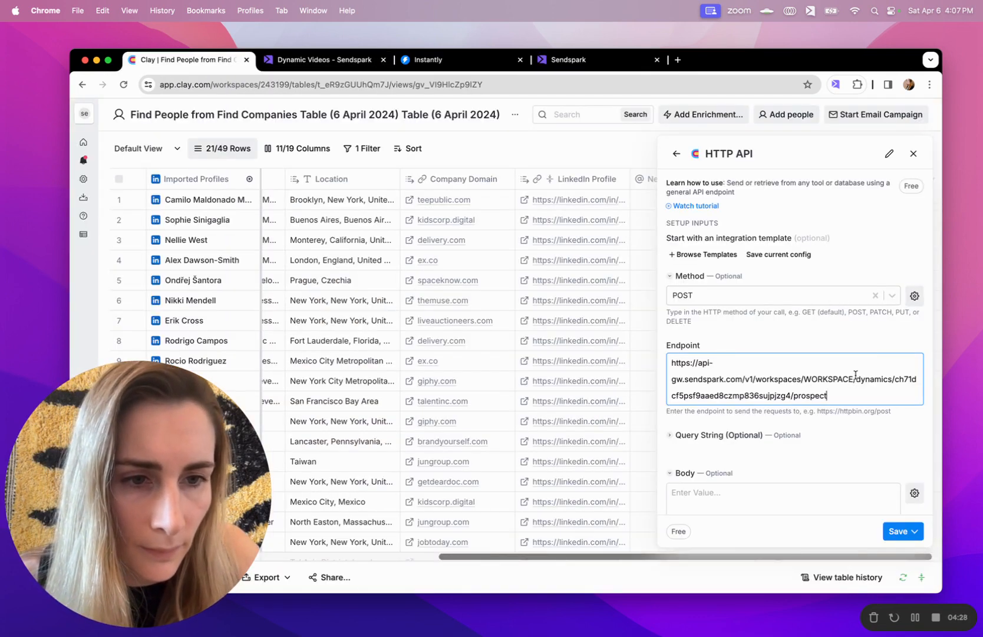
Replace WORKSPACE in the endpoint with the Workspace ID and paste the sample JSON request body
left_click_drag(854, 377, 806, 376)
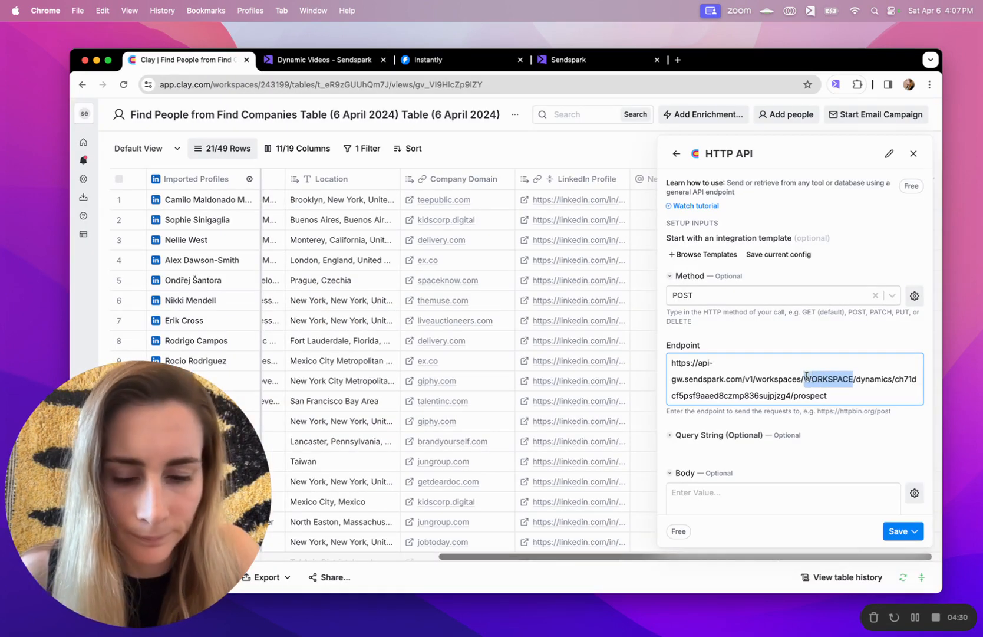
key("super+v")
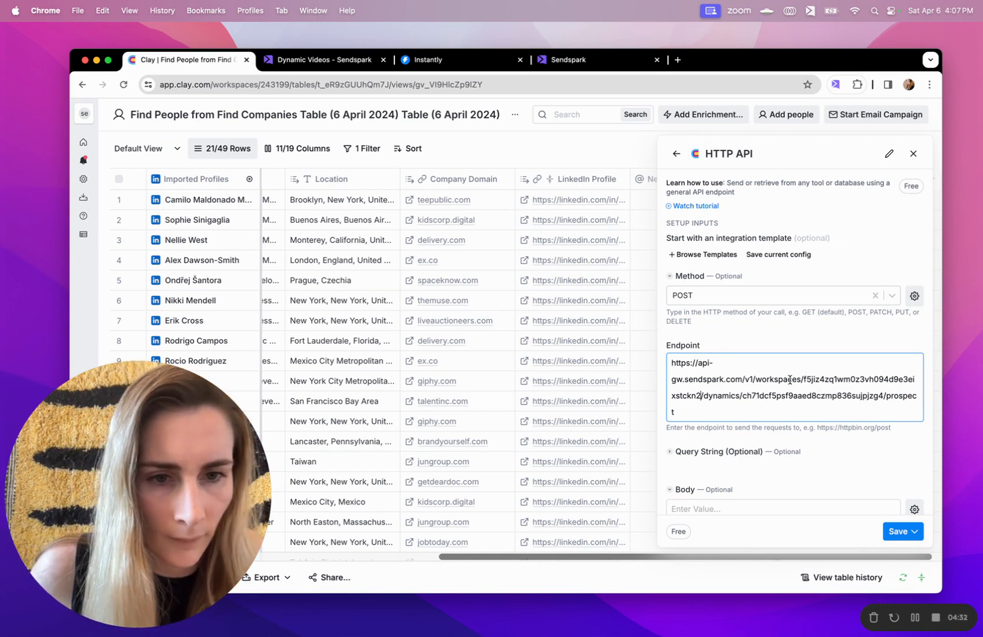
left_click(730, 508)
scroll(725, 425, "down", 3)
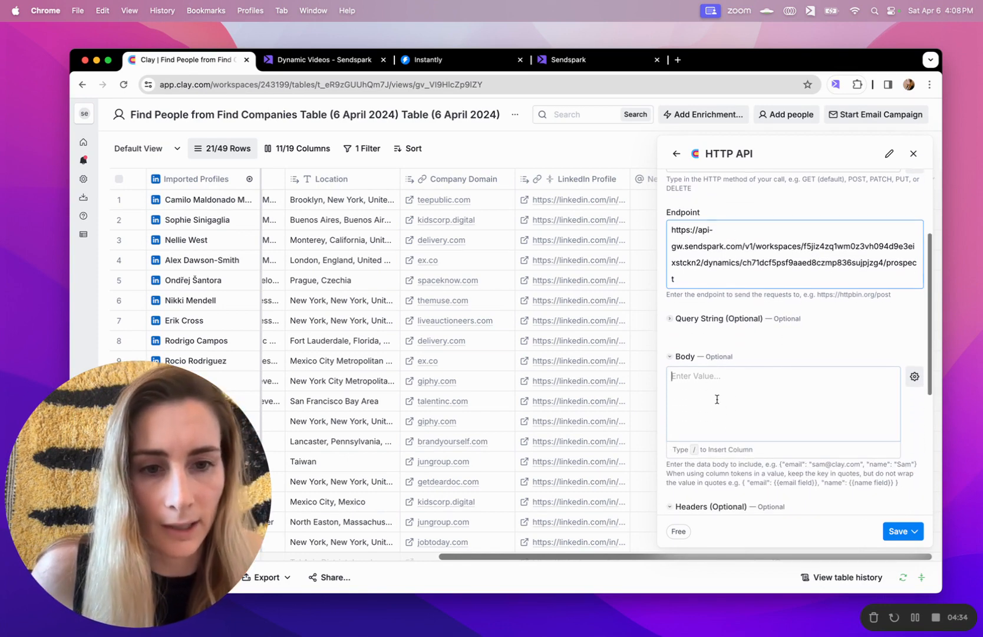
key("super+Tab")
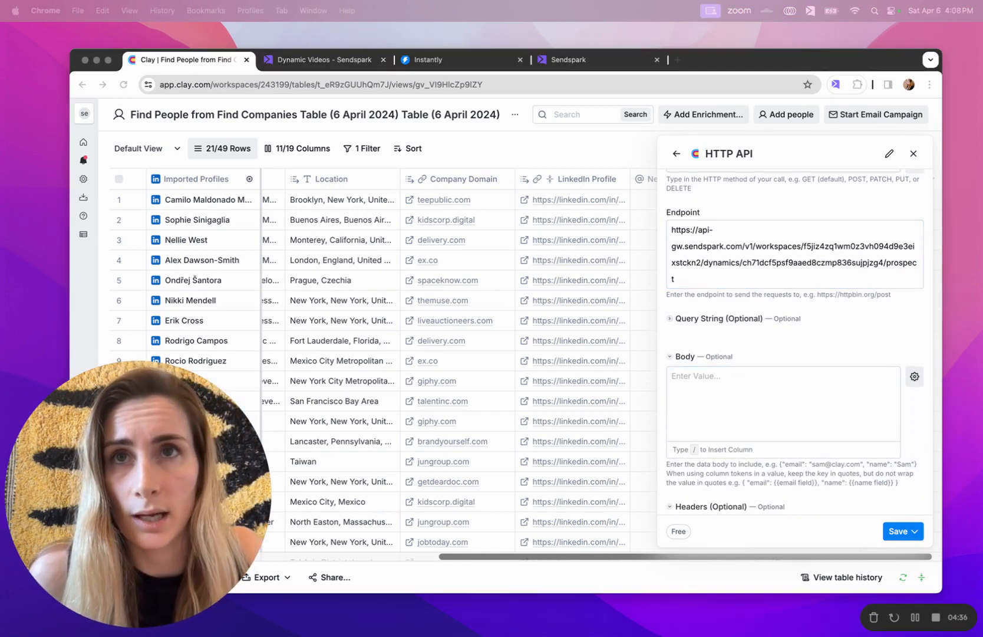
left_click(719, 402)
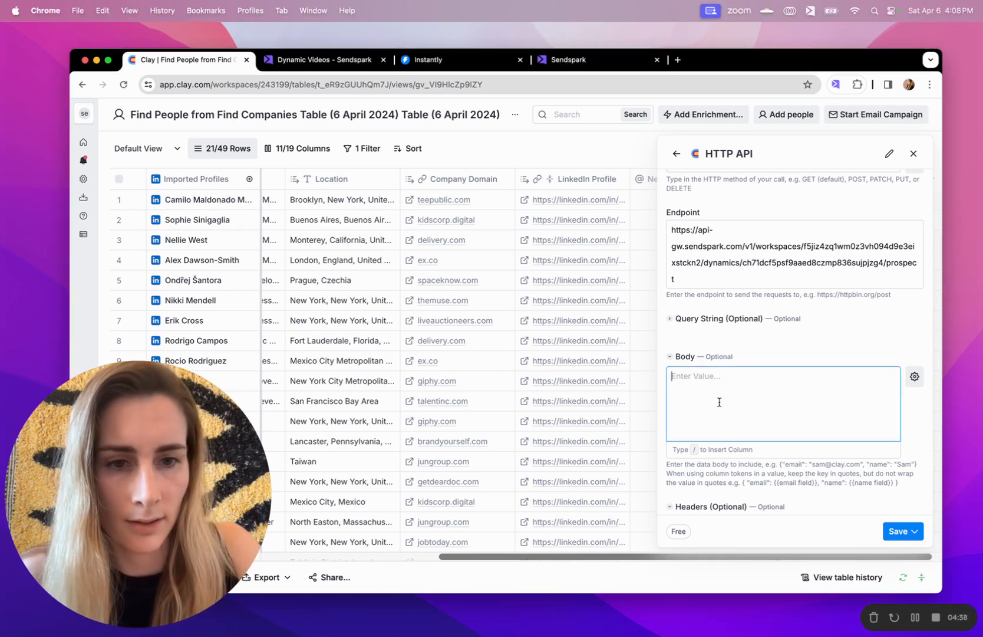
key("super+v")
Delete the sample contact name so the body's contactName value is empty
scroll(756, 308, "up", 3)
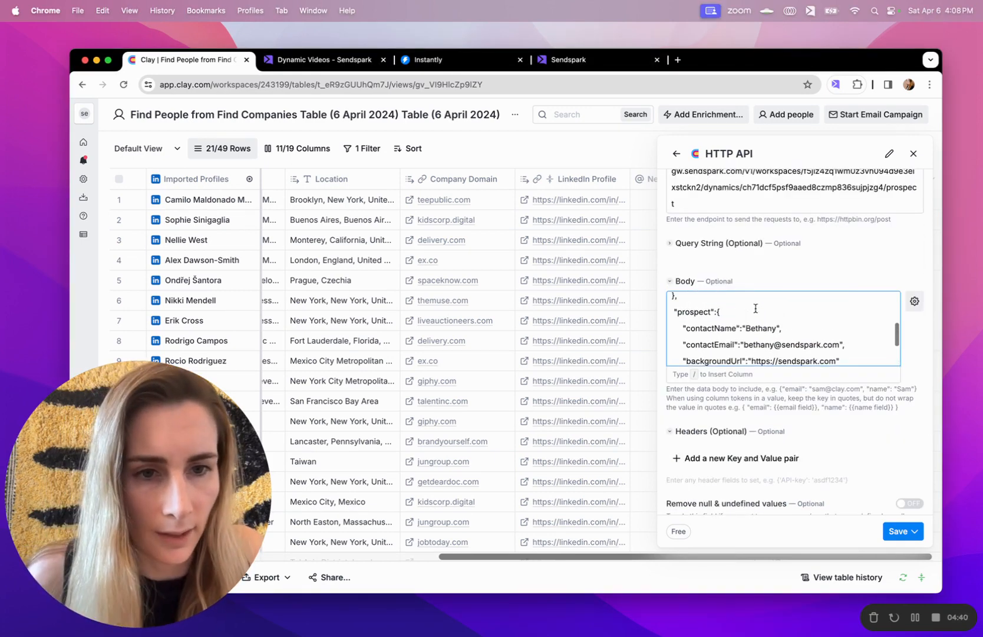
scroll(755, 308, "up", 2)
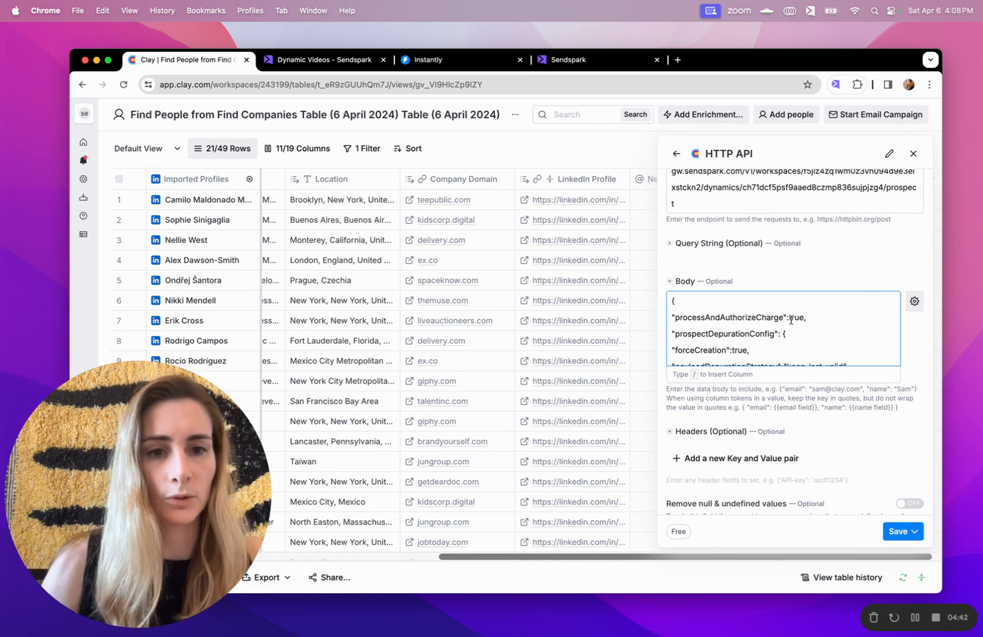
left_click(788, 311)
key("super+a")
left_click(821, 313)
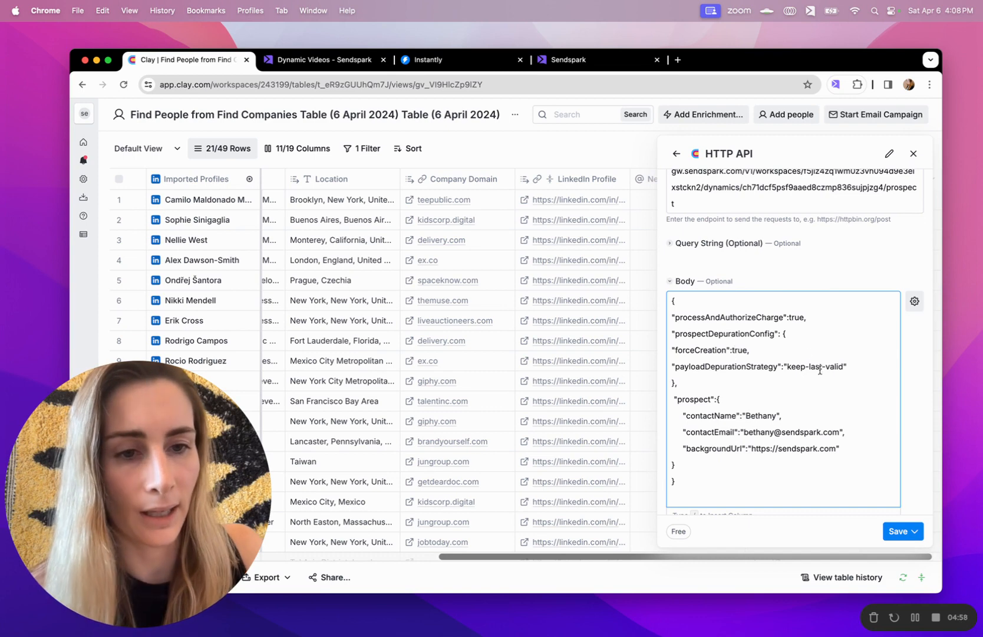
left_click_drag(850, 366, 794, 366)
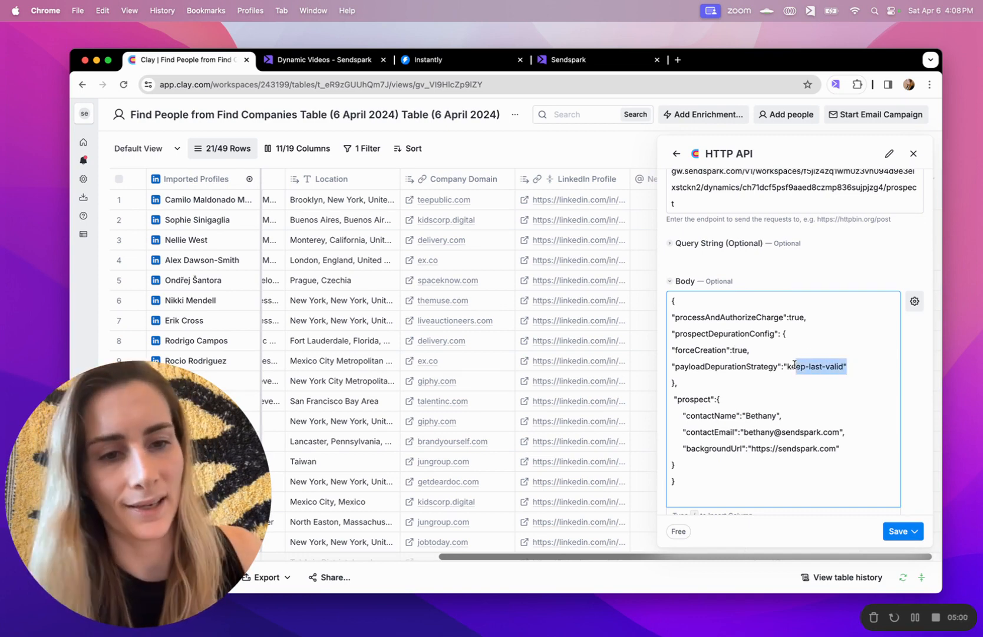
scroll(792, 353, "down", 2)
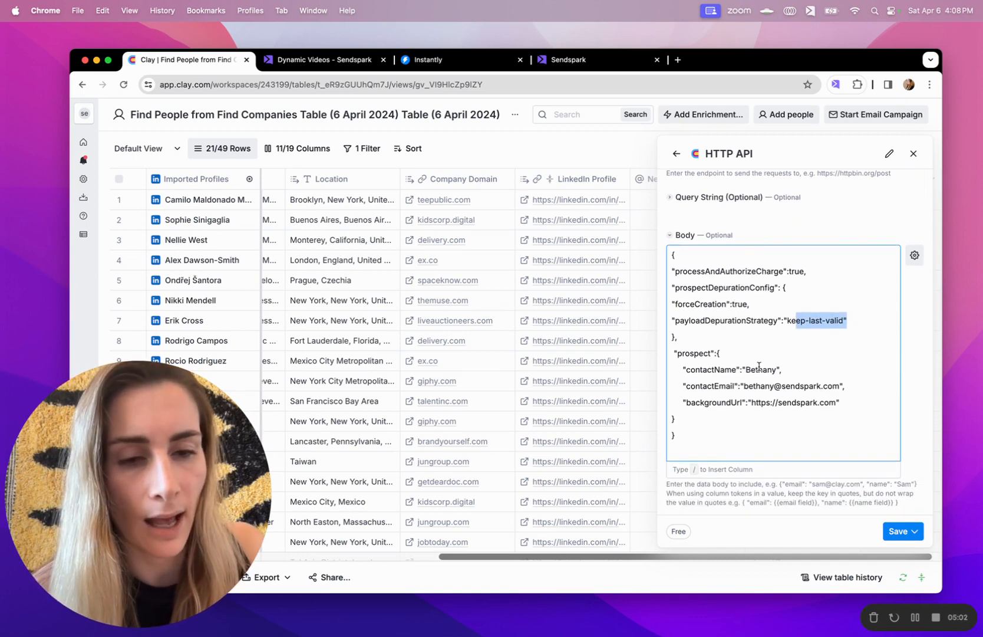
double_click(759, 369)
key("Right")
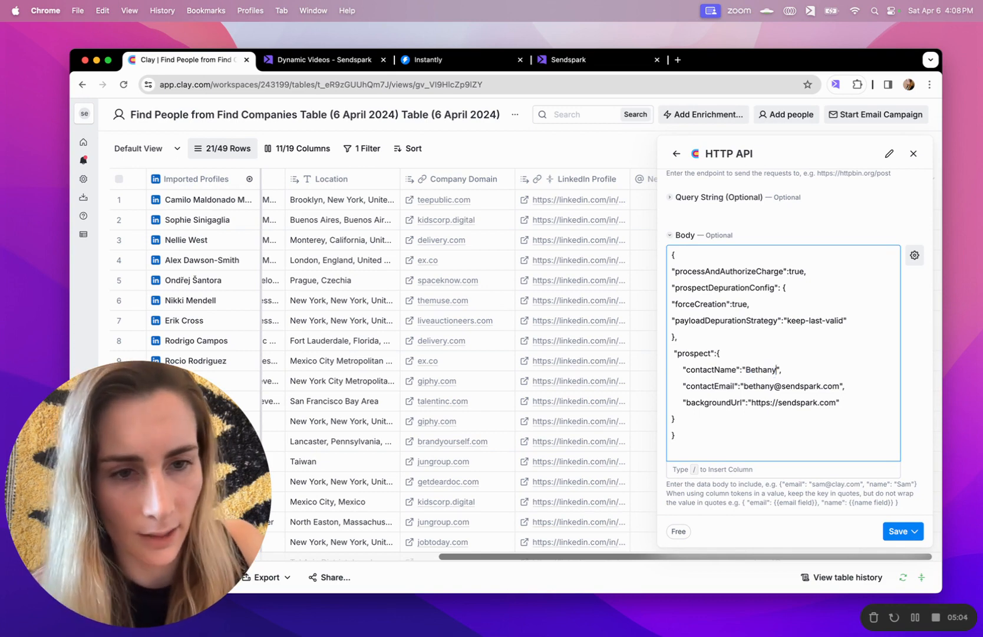
left_click_drag(780, 366, 747, 370)
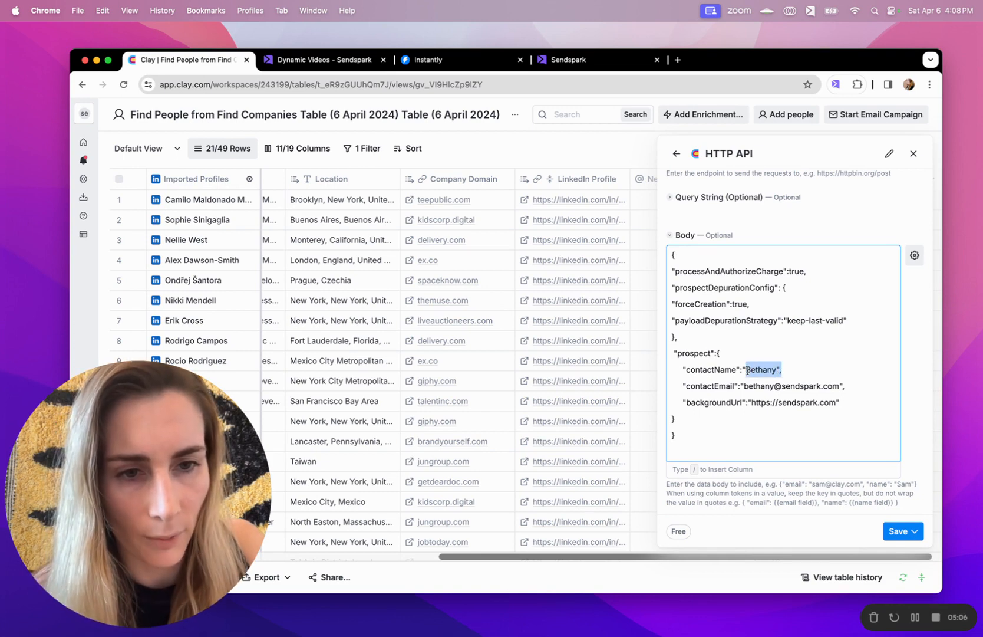
key("BackSpace")
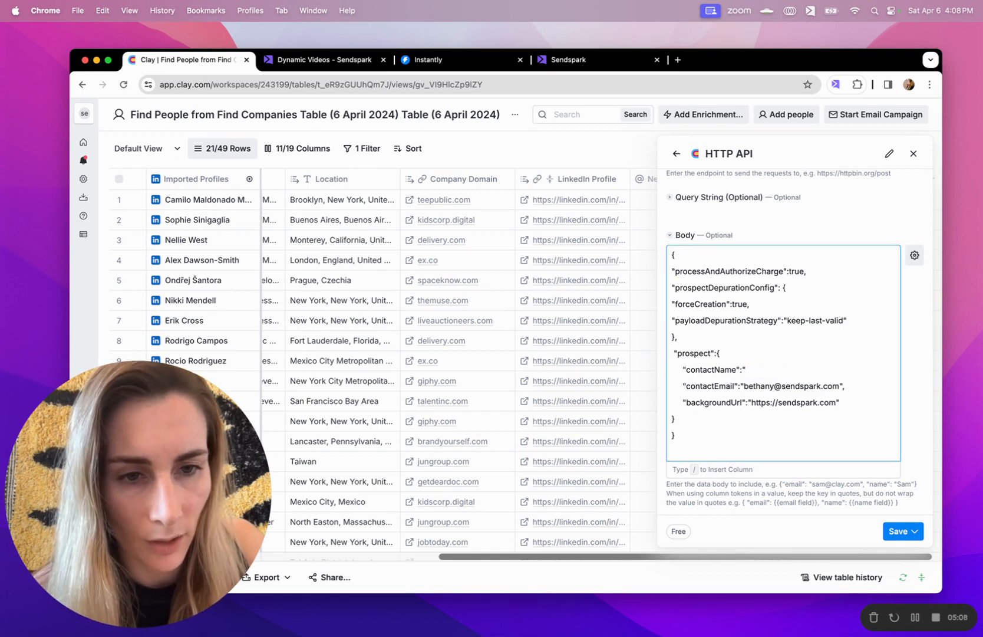
Map contactName to the First Name column and contactEmail to Validated Work Email
type("/")
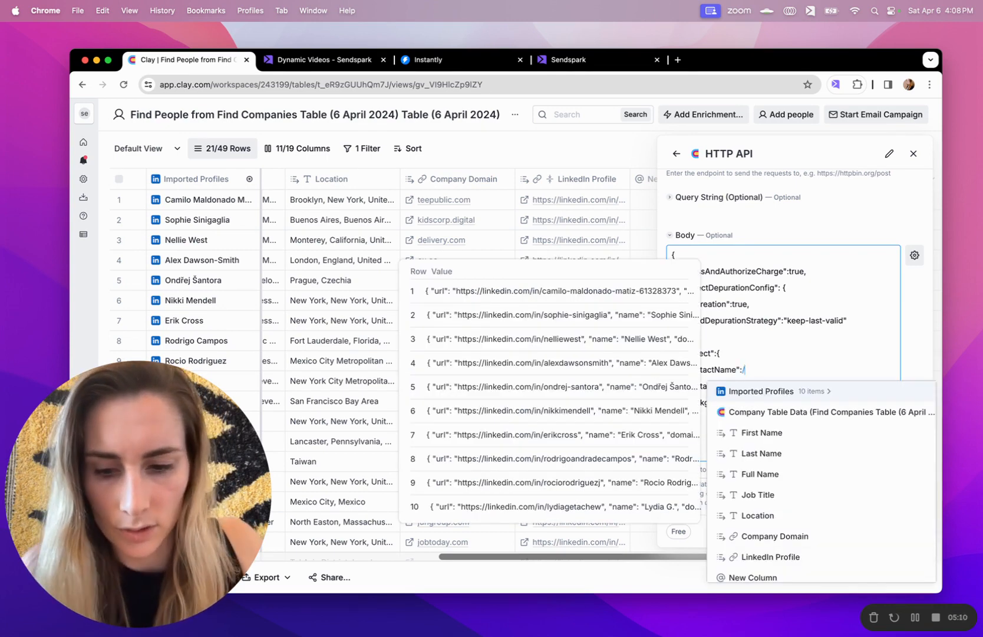
type("first")
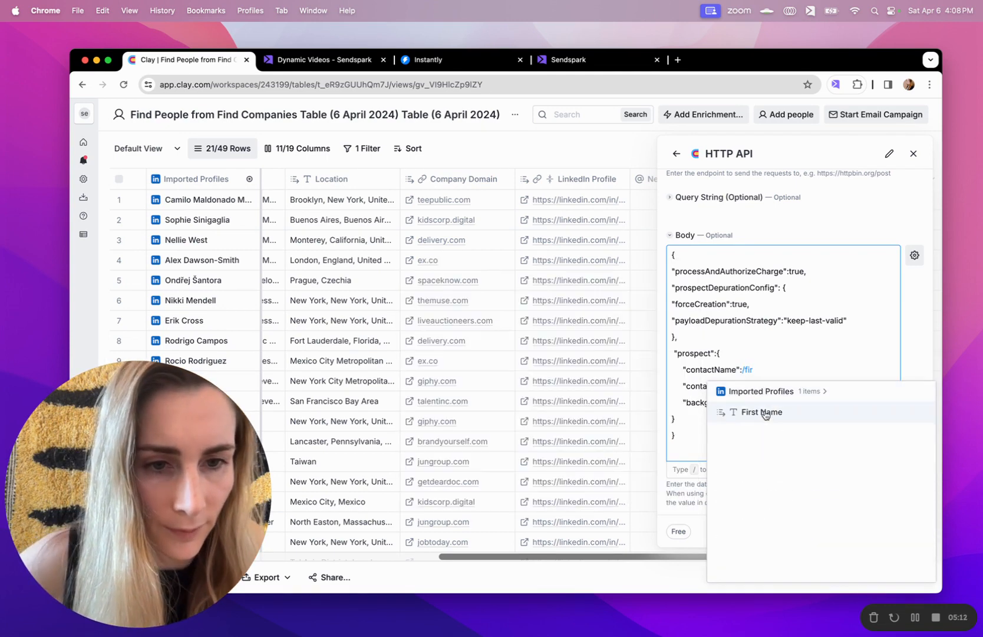
left_click(760, 410)
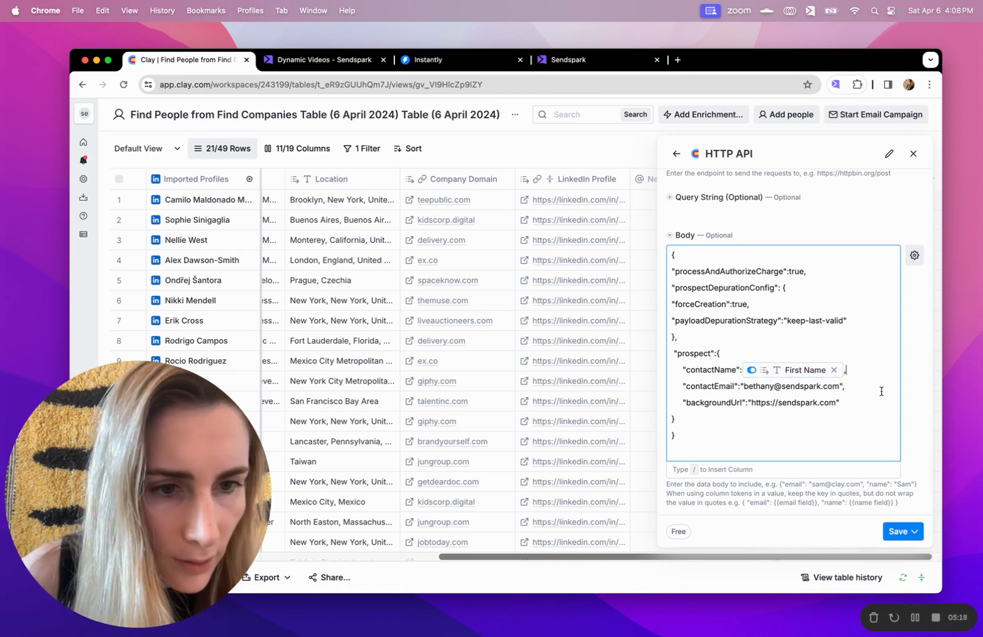
left_click_drag(847, 385, 744, 385)
type("b,")
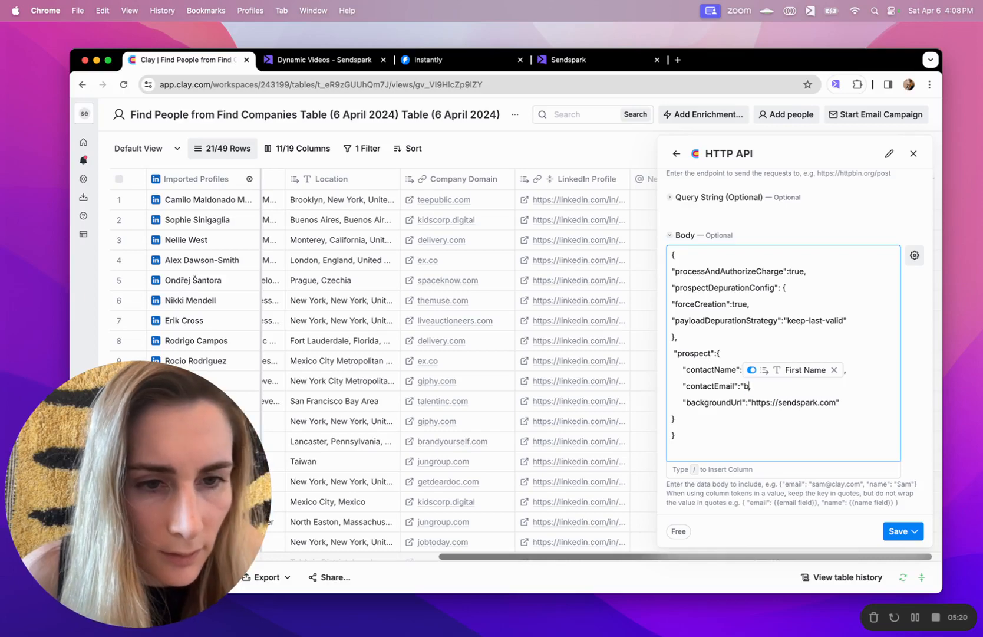
type("/email")
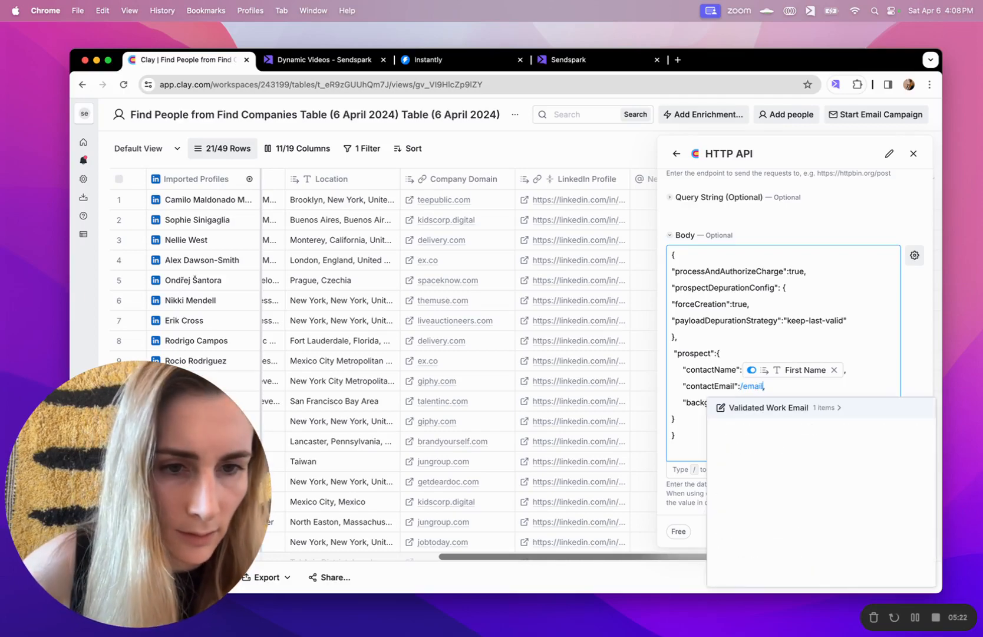
left_click(757, 408)
left_click(770, 426)
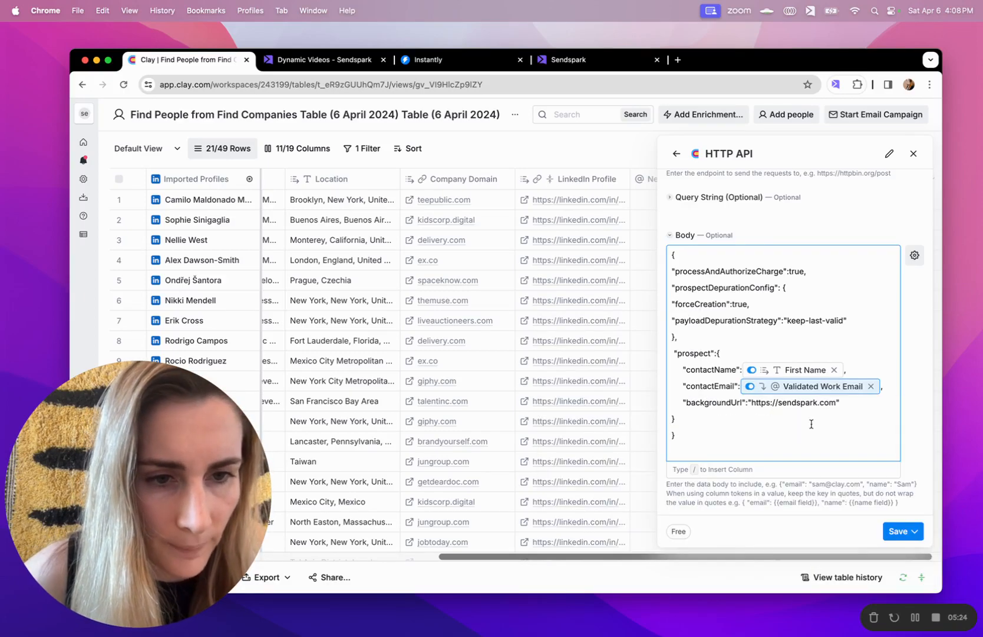
Replace the sample backgroundUrl value with the Company Domain column, then view Sendspark's dynamic videos
left_click_drag(843, 401, 747, 402)
key("BackSpace")
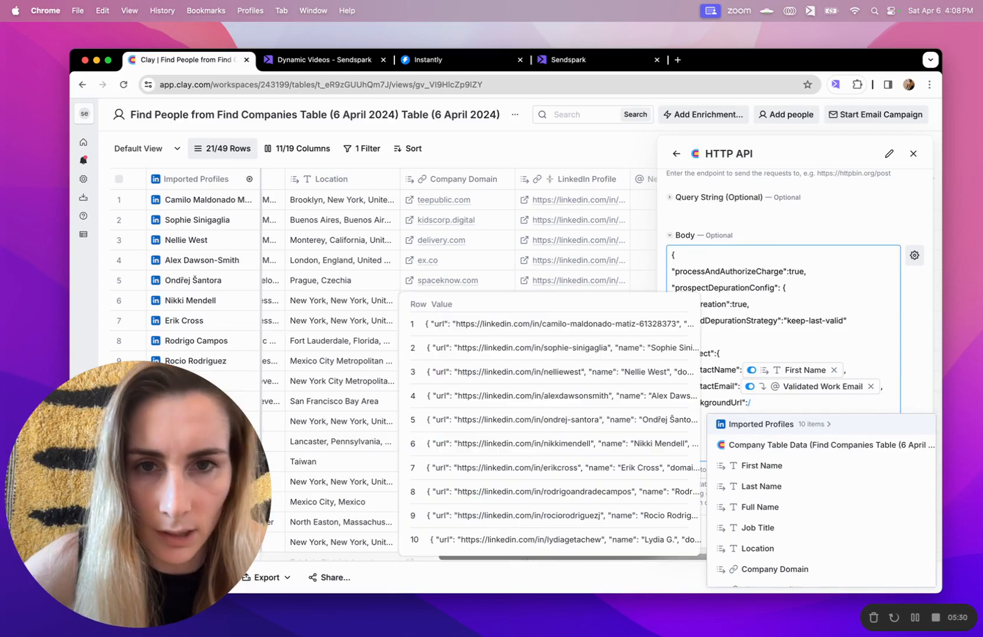
type("comp")
left_click(763, 466)
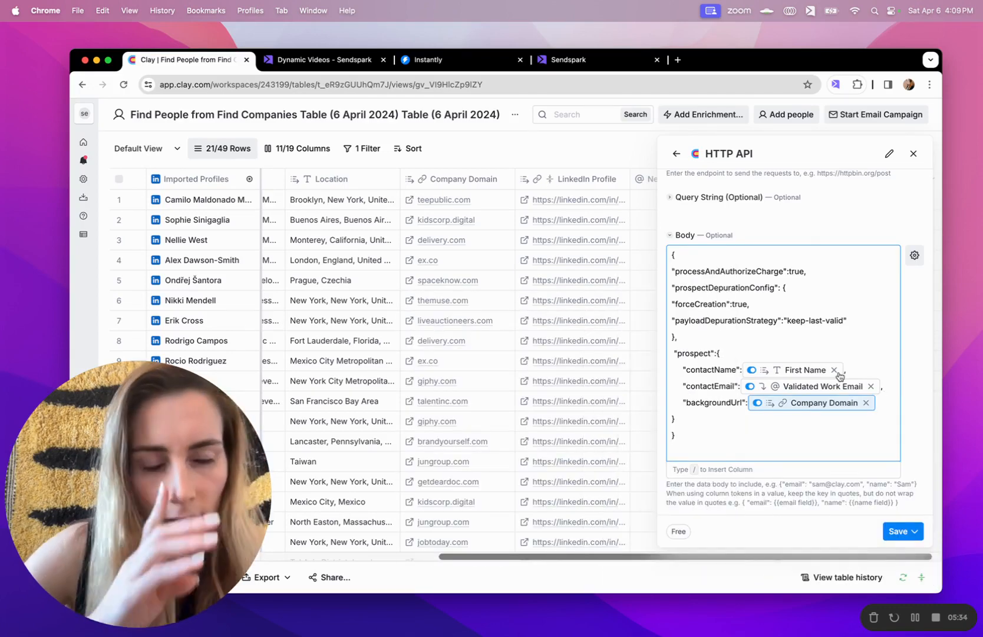
mouse_move(840, 376)
left_click(325, 61)
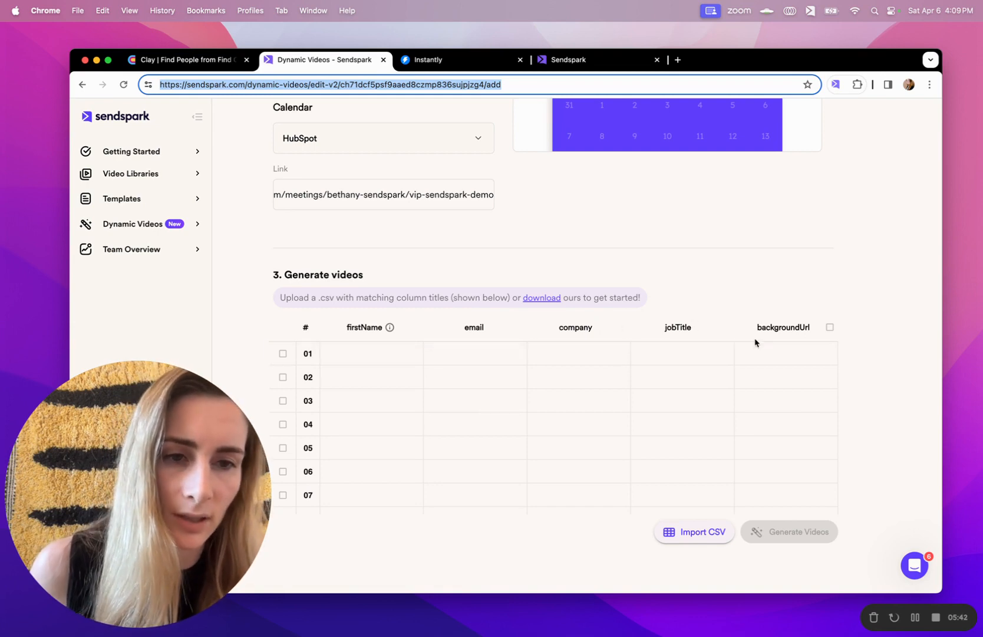
Scroll up to review the dynamic video's personalized header and message, then return to Clay
scroll(813, 319, "up", 1)
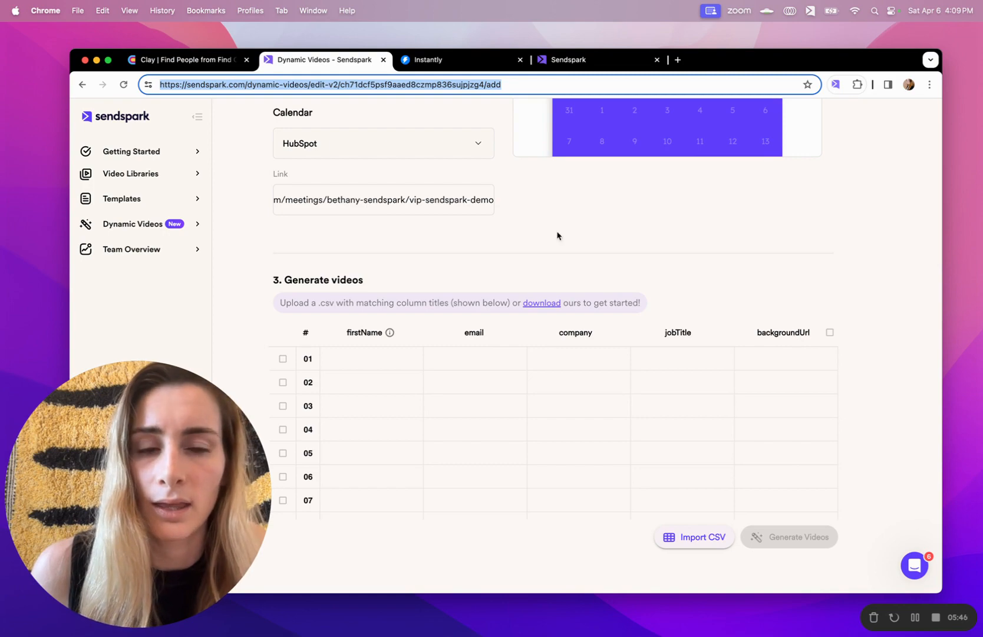
scroll(557, 236, "up", 10)
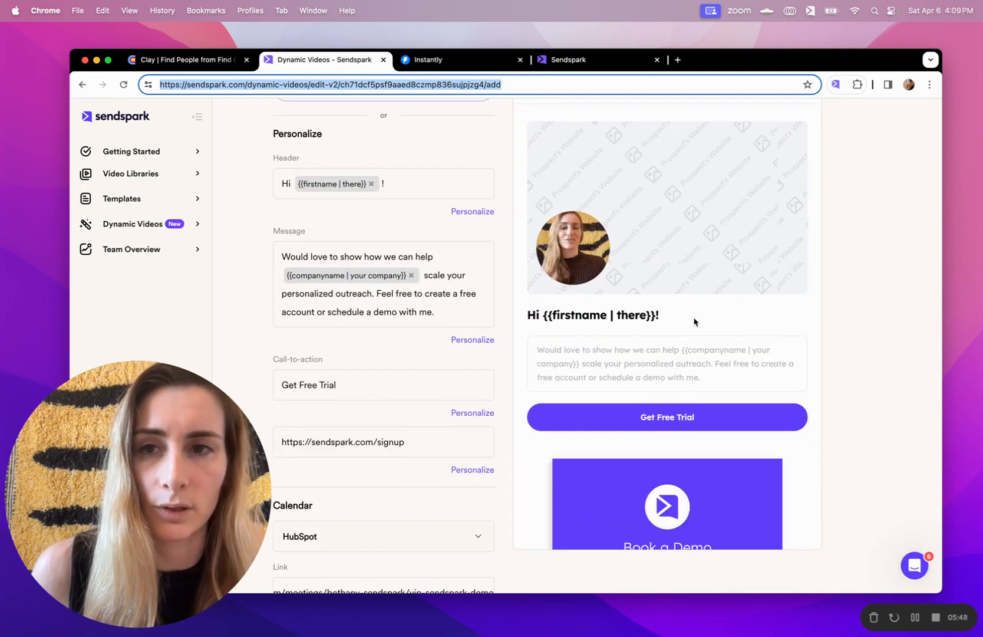
left_click(199, 60)
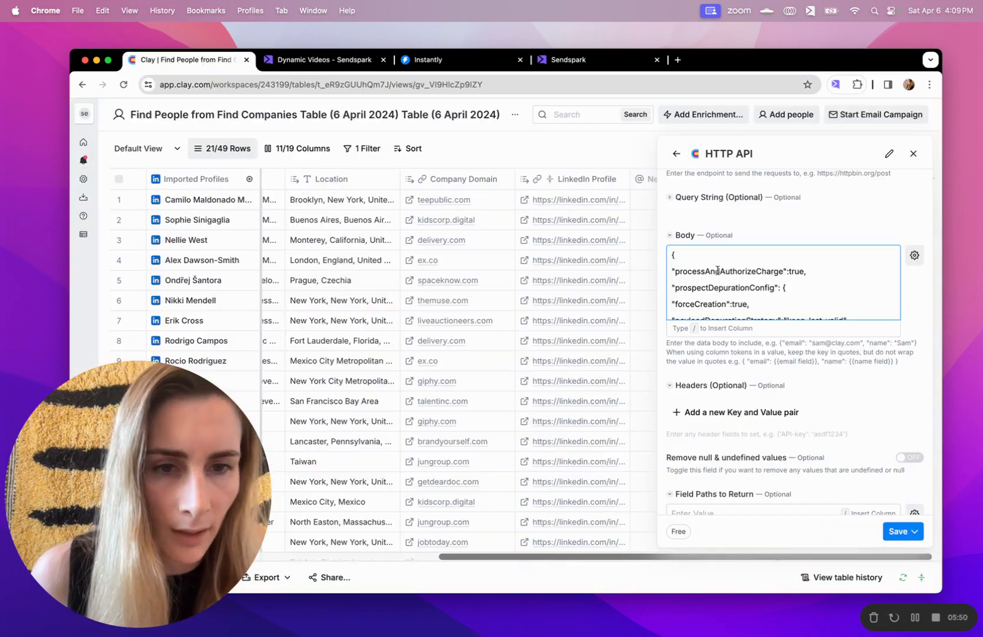
Expand the HTTP API request's optional Headers section and add a blank key–value row
scroll(718, 269, "down", 8)
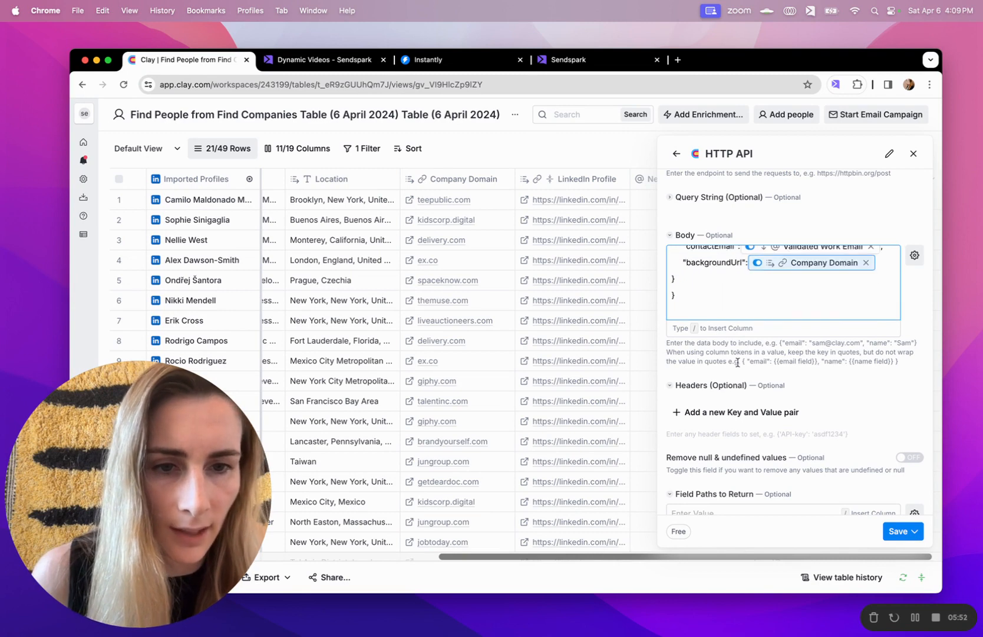
scroll(737, 361, "down", 2)
left_click(672, 328)
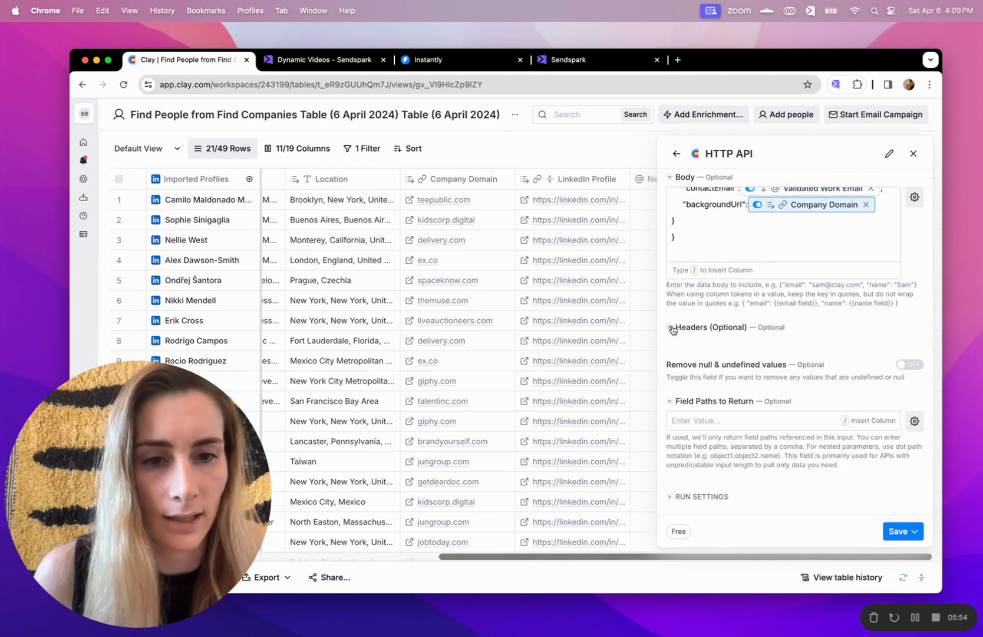
left_click(673, 329)
left_click(682, 354)
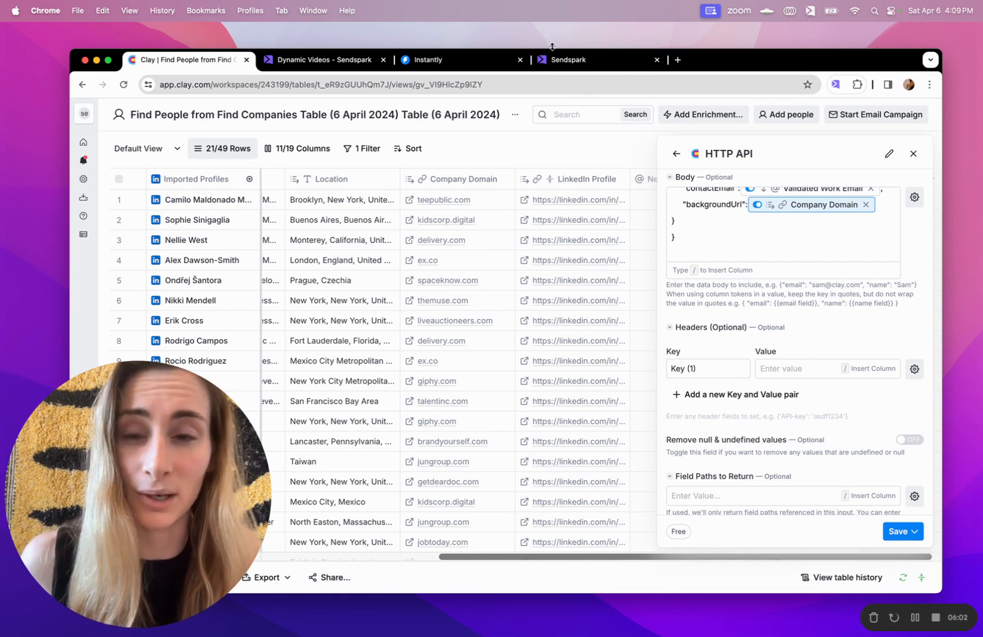
Generate workspace API keys under Sendspark's API Credentials and copy the secret token
left_click(336, 62)
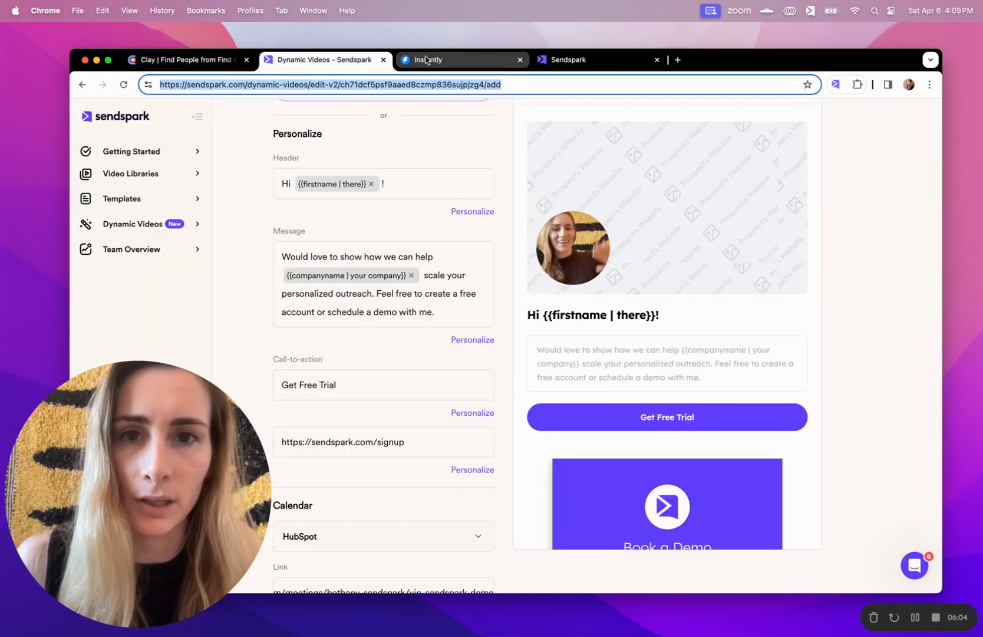
left_click(557, 60)
scroll(418, 239, "down", 2)
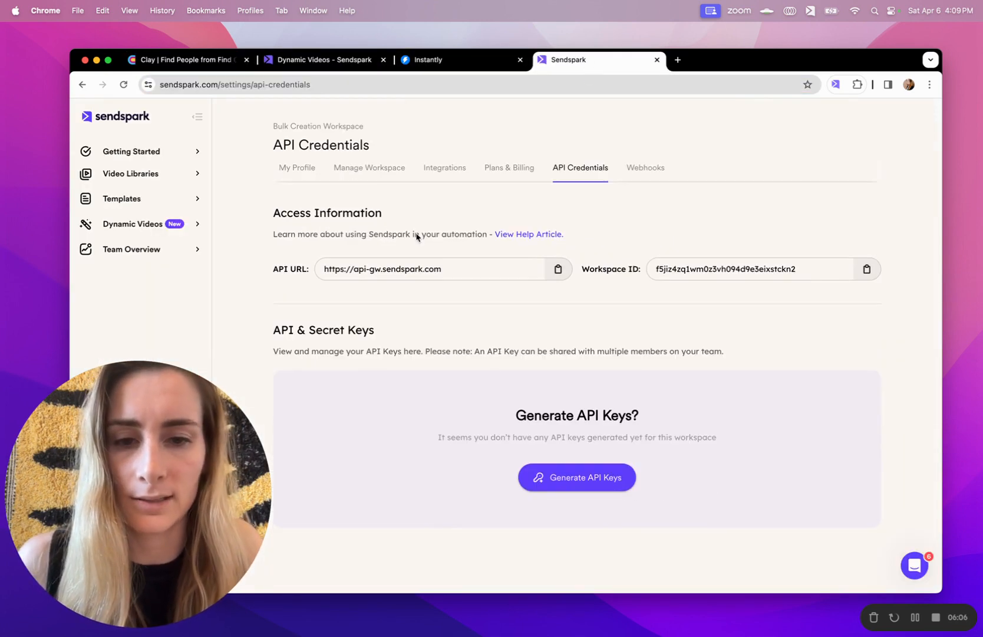
left_click(602, 484)
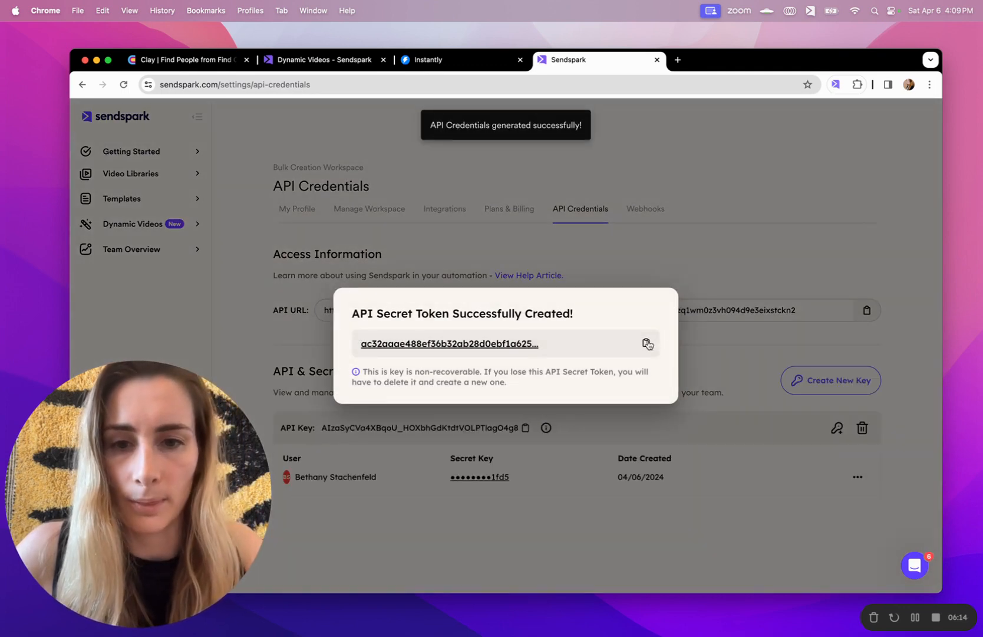
left_click(646, 344)
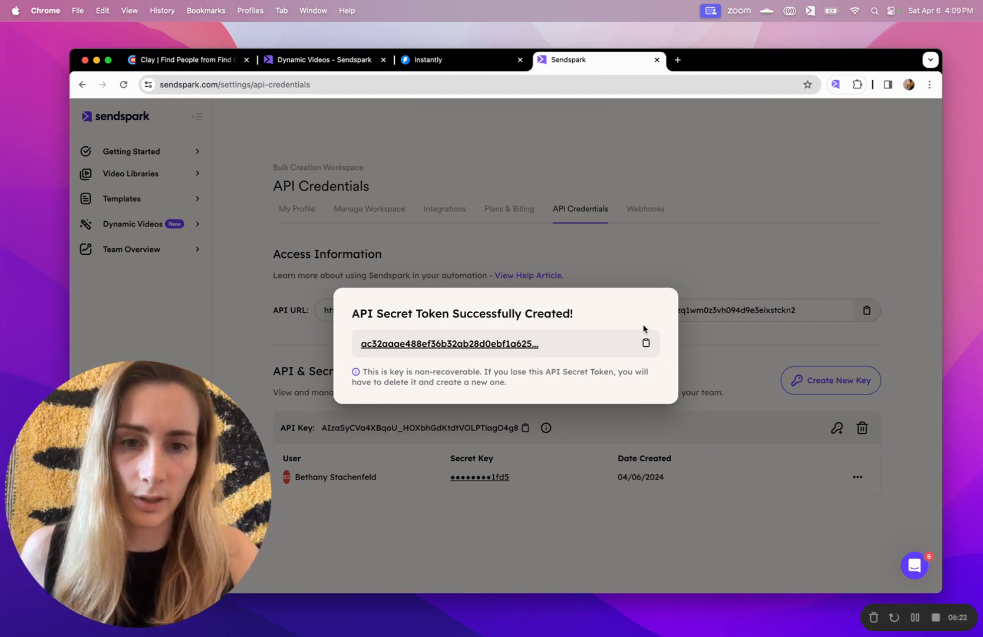
left_click(646, 342)
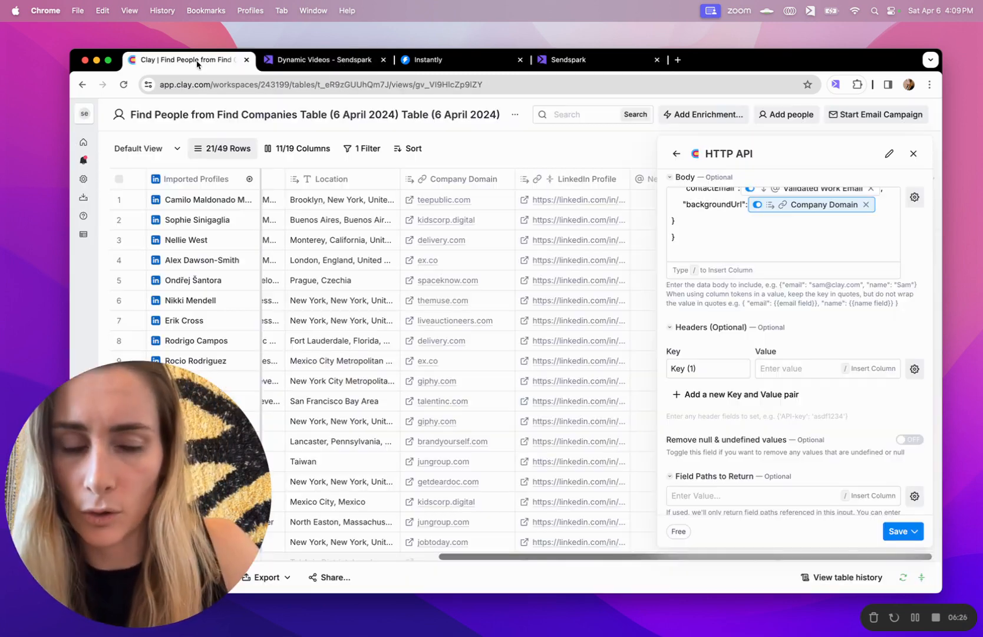
Add an x-api-secret header holding the pasted secret token and clear the first header key
left_click(194, 61)
left_click(697, 394)
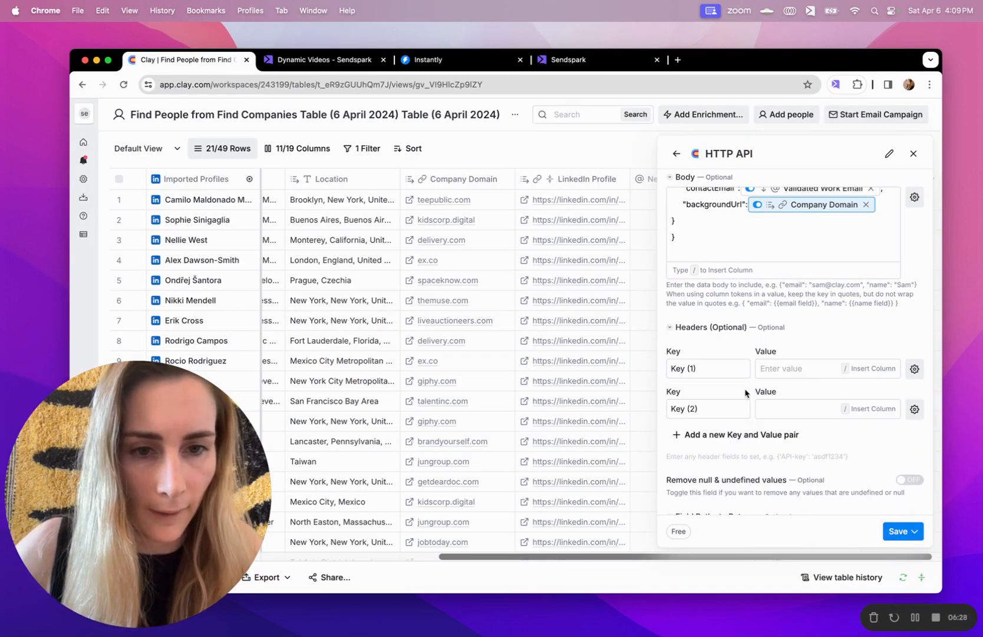
triple_click(696, 406)
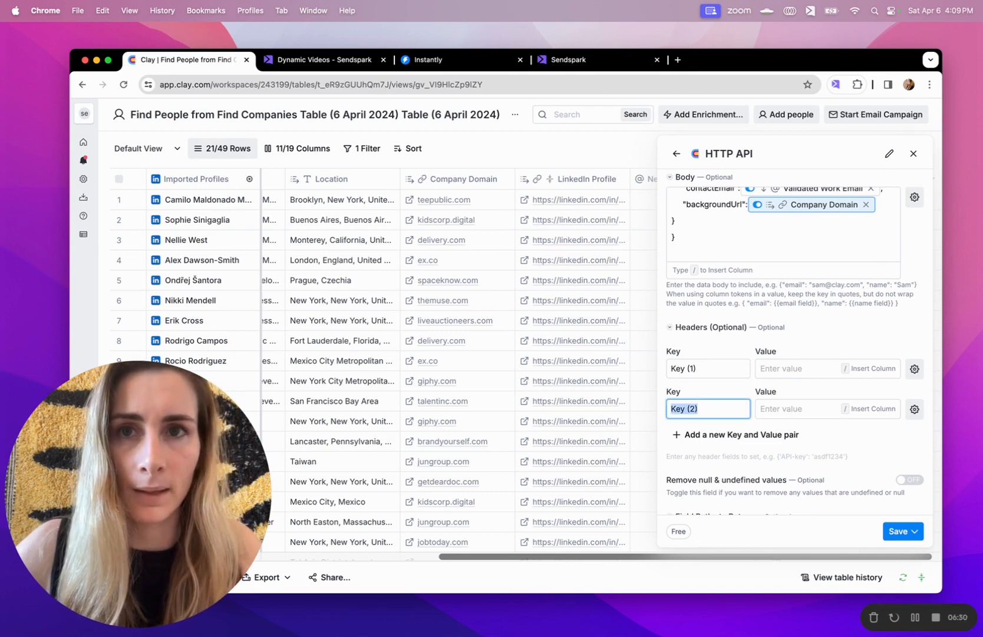
type("a")
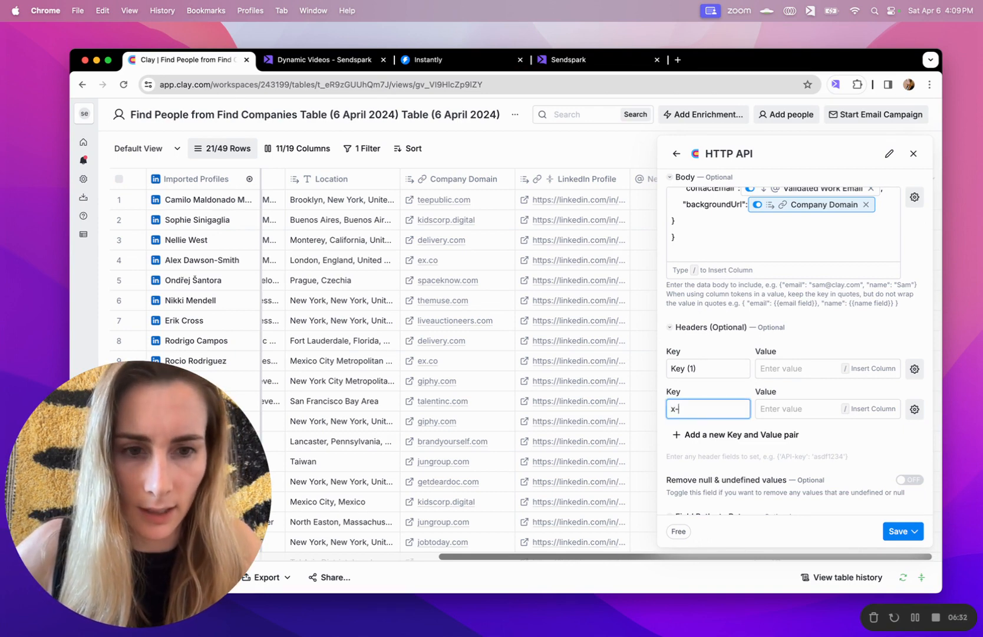
type("x-api-secret")
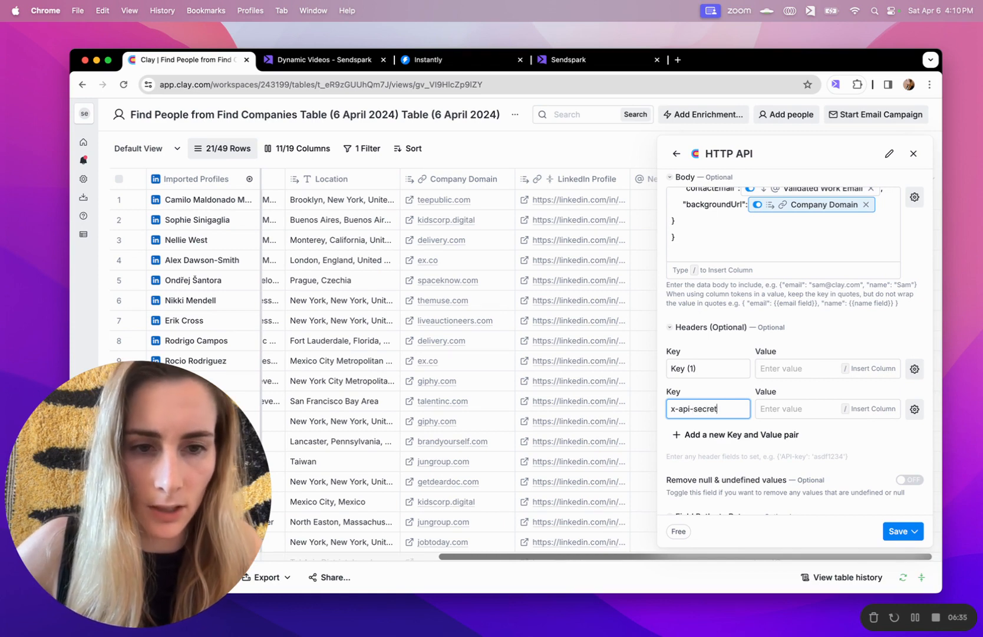
left_click(797, 409)
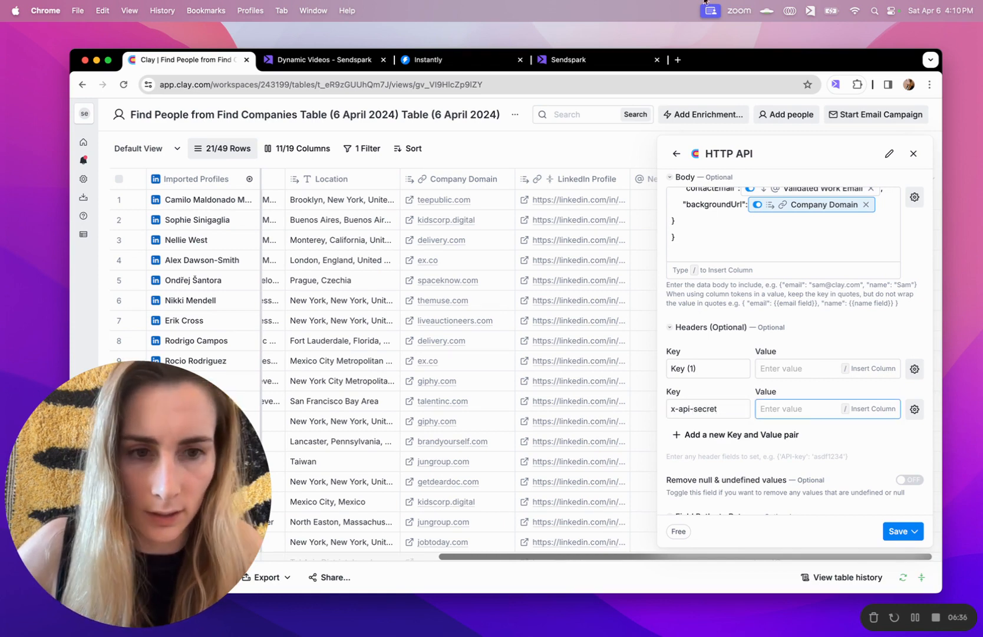
key("super+v")
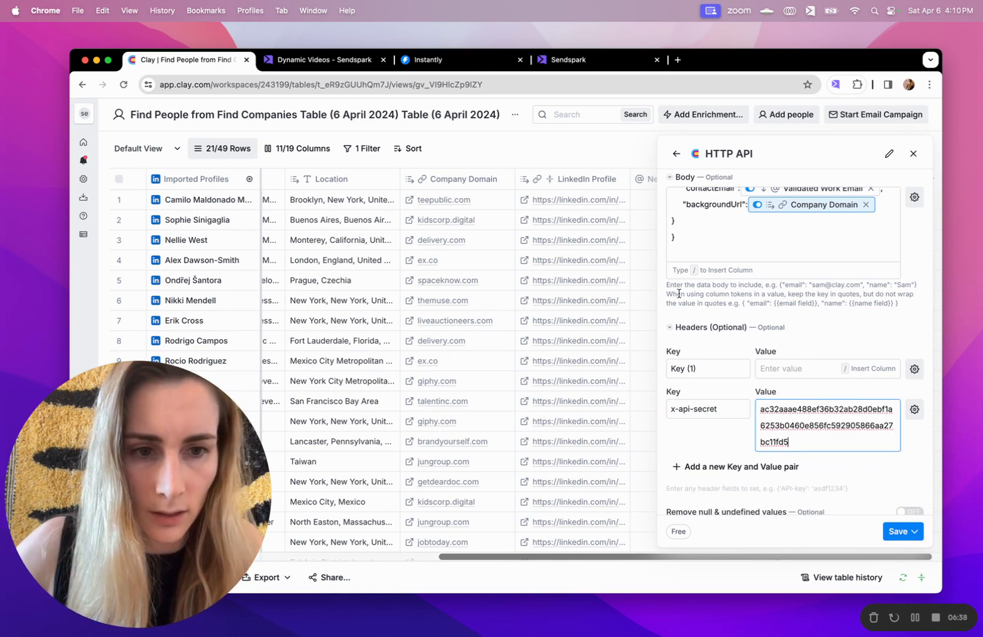
triple_click(695, 371)
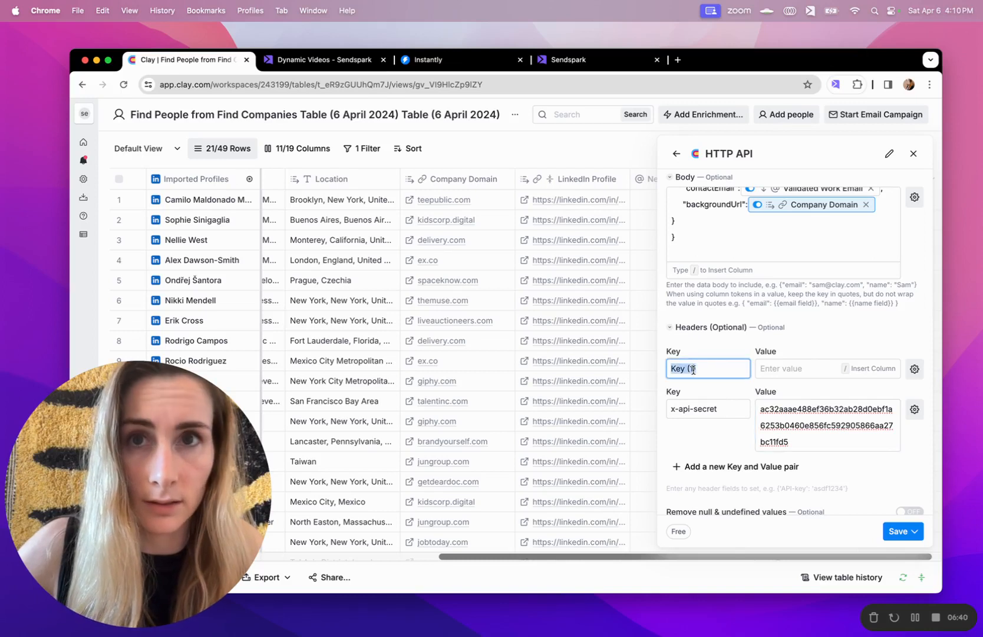
key("BackSpace")
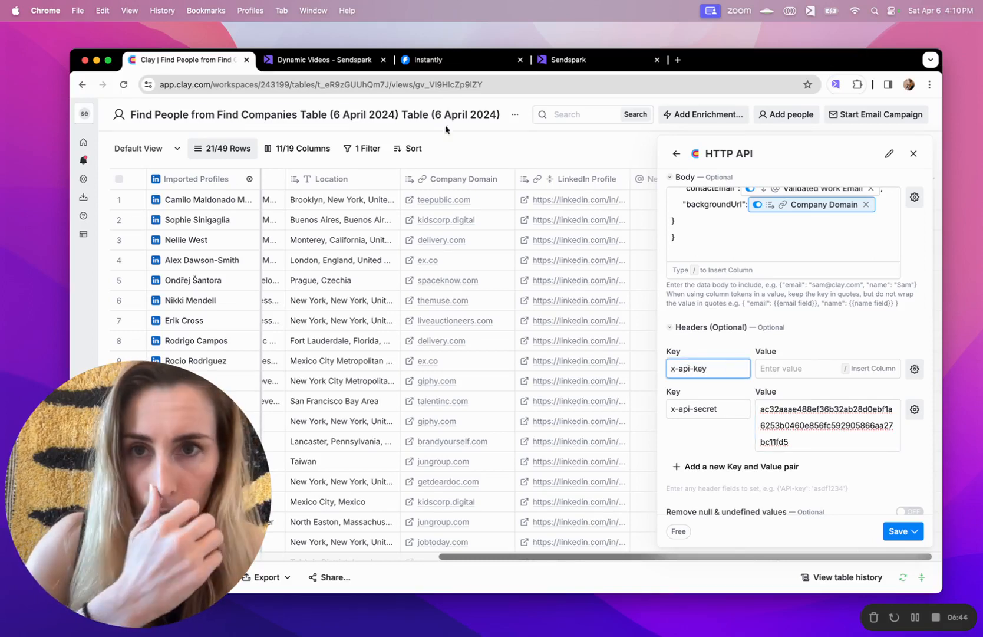
Copy the Sendspark API key from API Credentials for the x-api-key header value
left_click(324, 60)
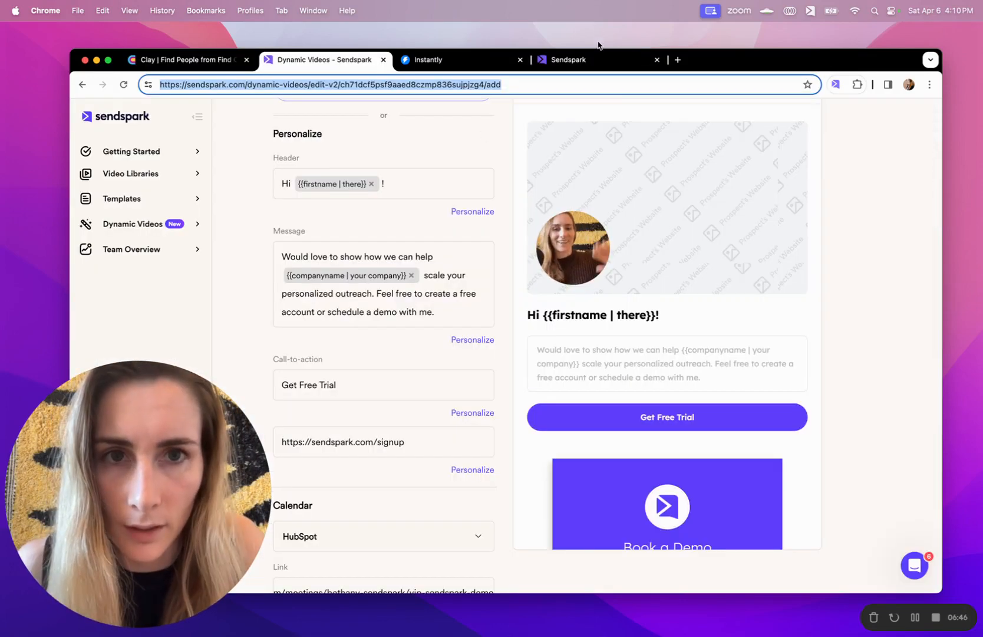
left_click(587, 59)
left_click(654, 278)
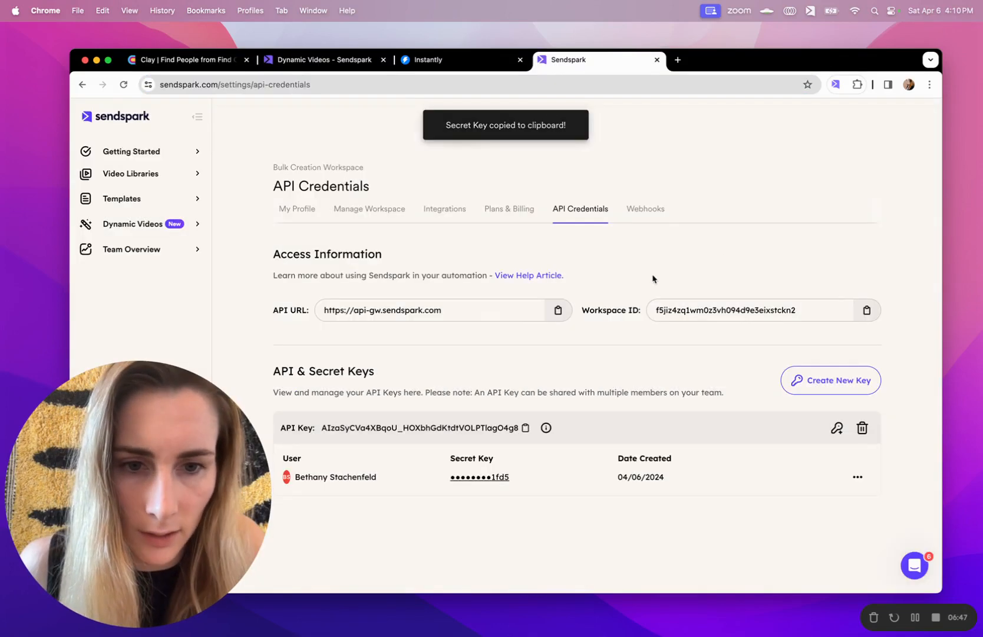
left_click(502, 430)
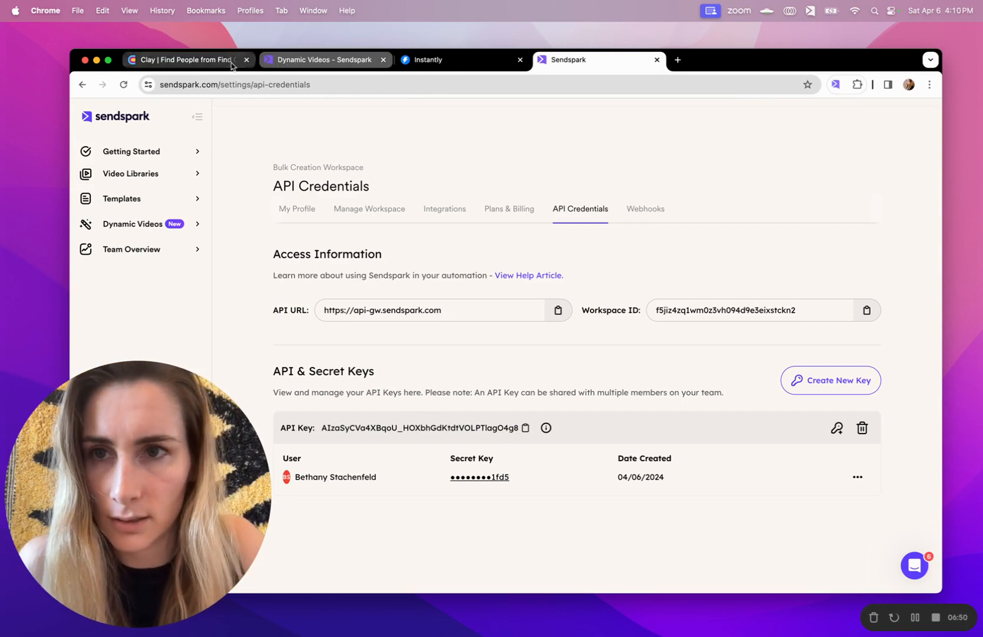
left_click(182, 60)
left_click(805, 370)
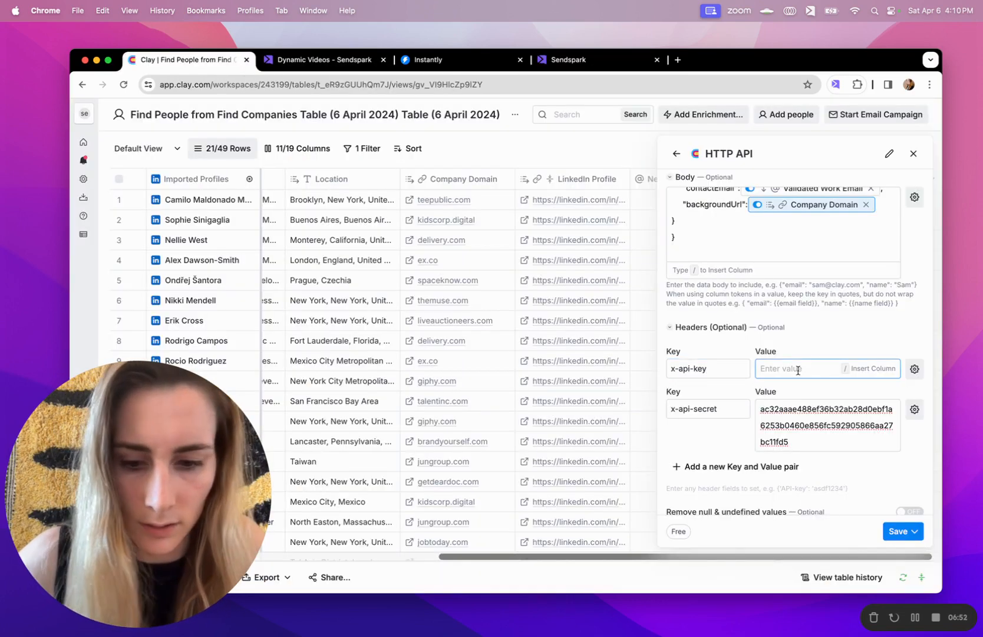
Paste the Sendspark API key as the x-api-key value and check the Endpoint URL
key("super+v")
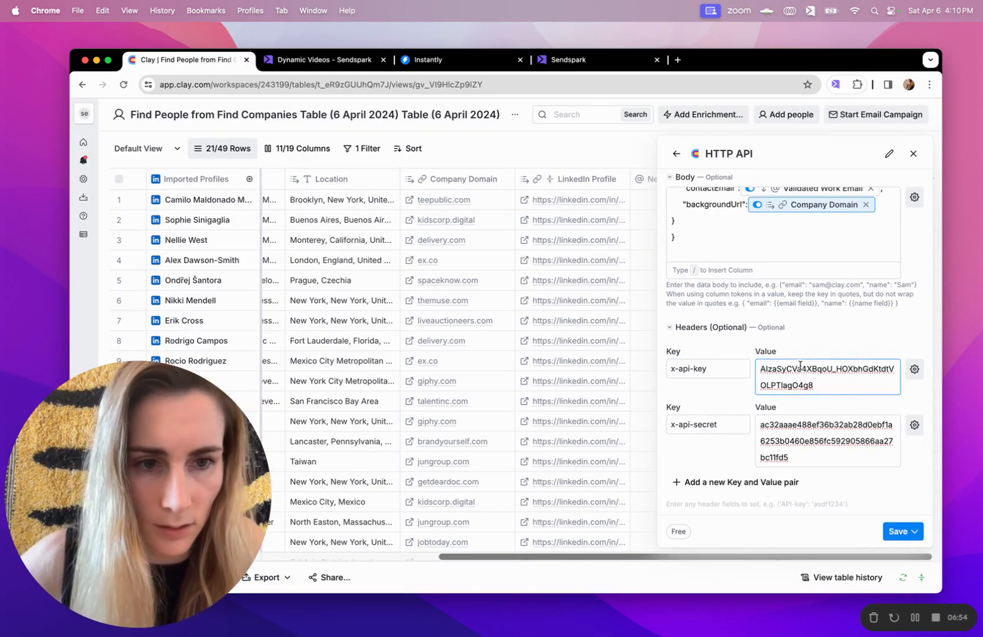
scroll(809, 323, "up", 10)
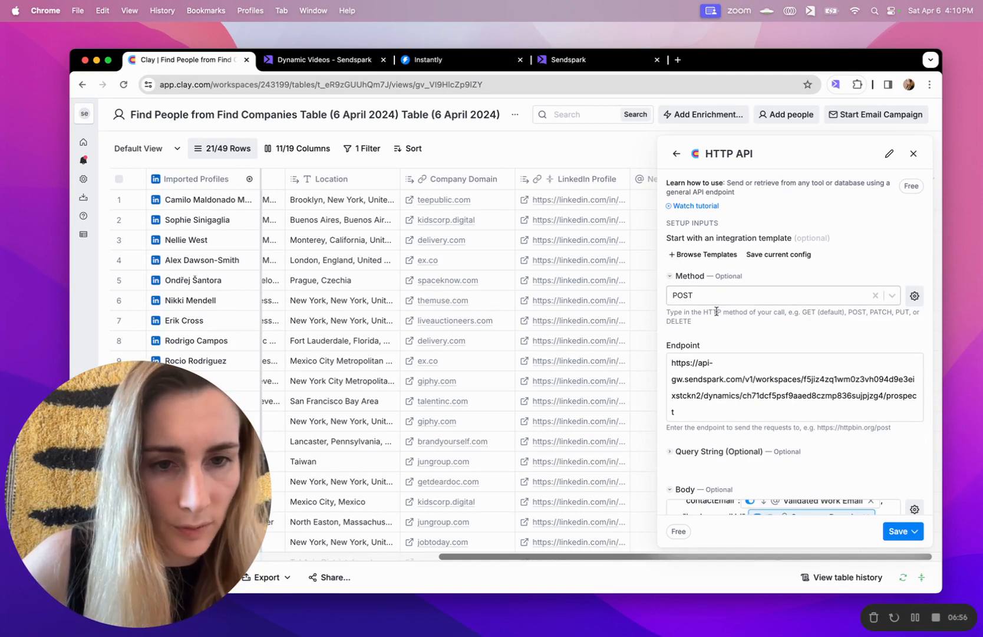
left_click(824, 379)
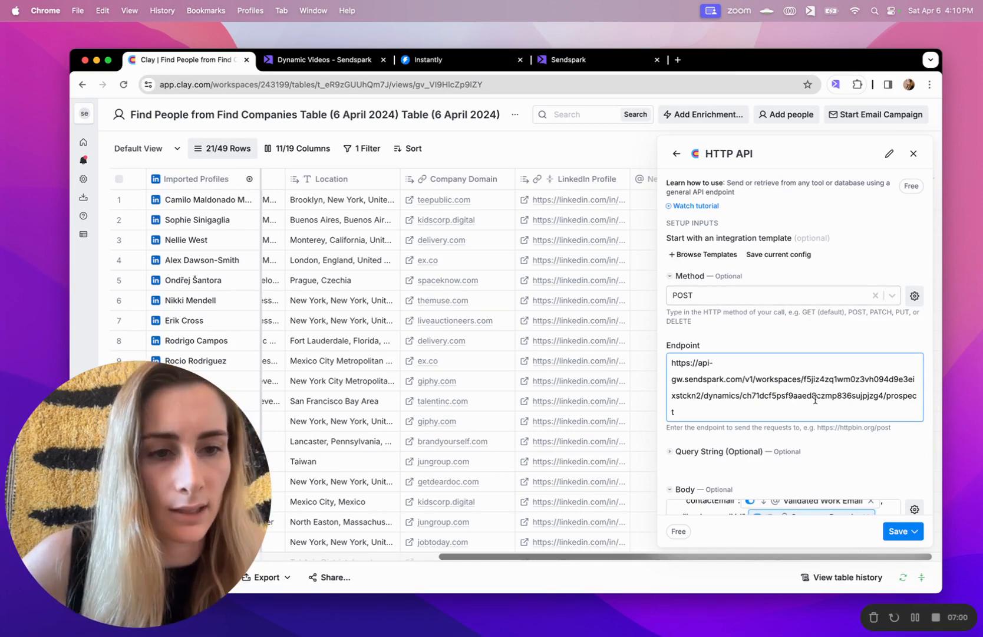
Review the request body, then save the enrichment and run it on 10 rows
scroll(815, 399, "down", 3)
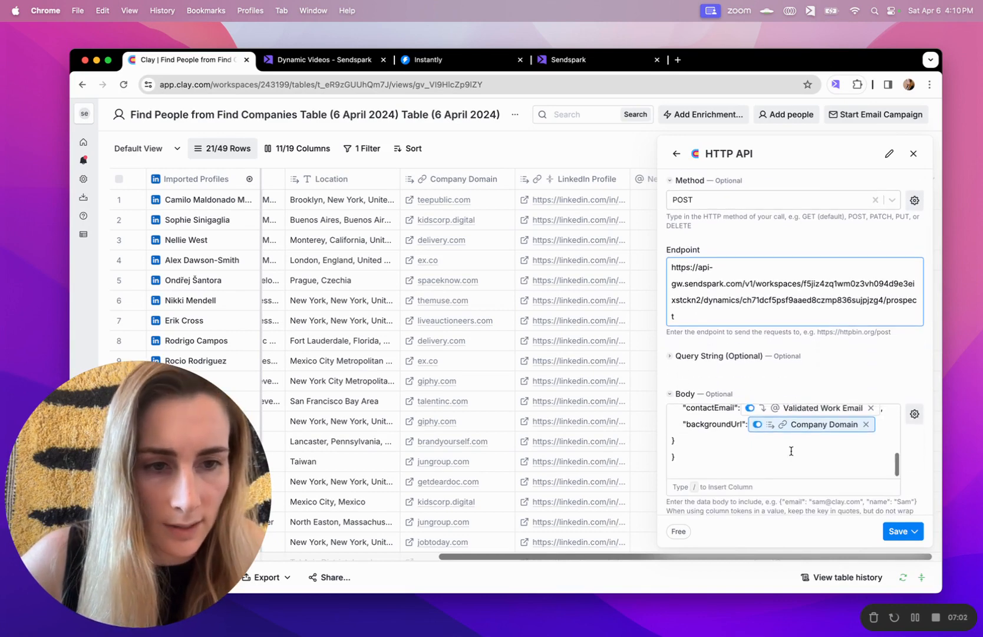
scroll(791, 451, "up", 2)
mouse_move(838, 472)
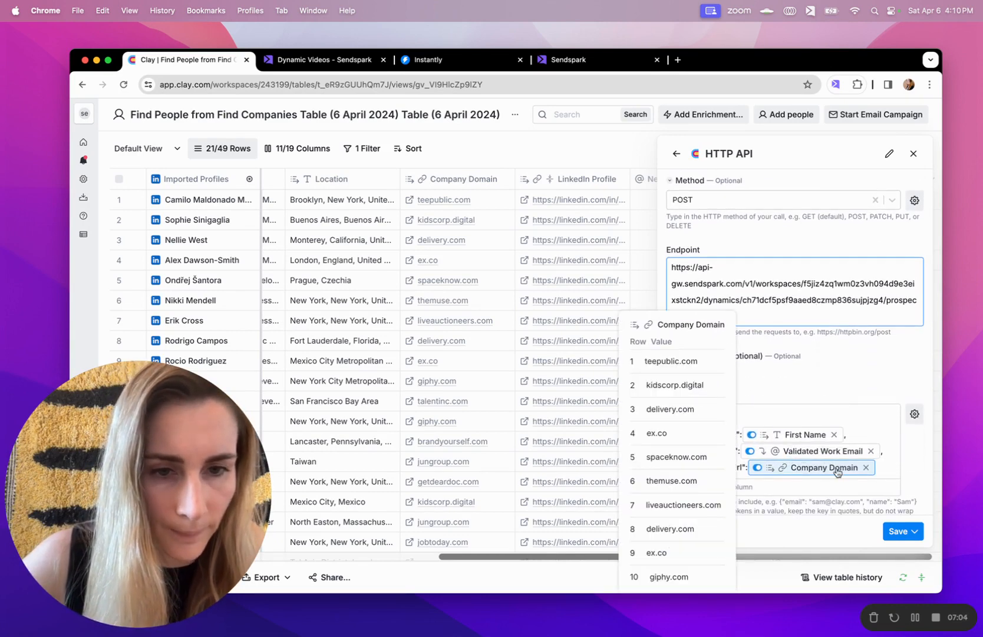
scroll(852, 408, "up", 5)
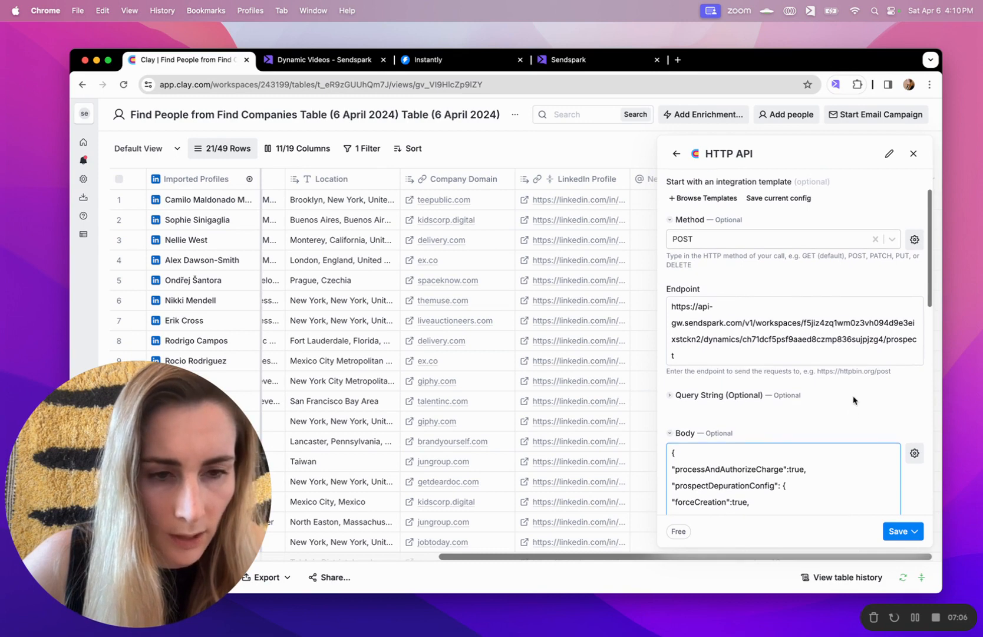
scroll(853, 399, "down", 4)
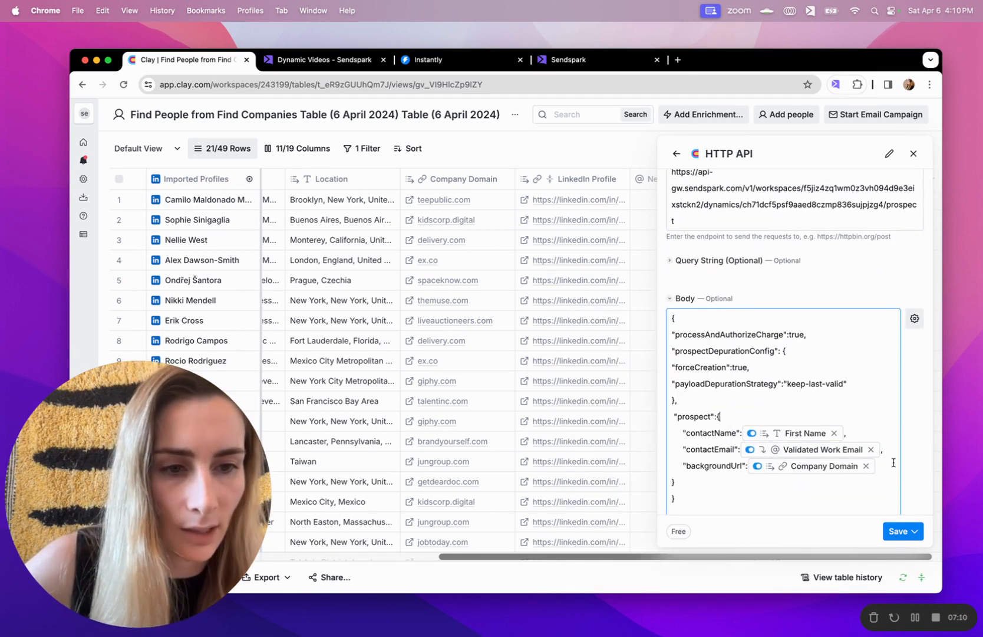
scroll(849, 454, "down", 3)
scroll(849, 454, "down", 8)
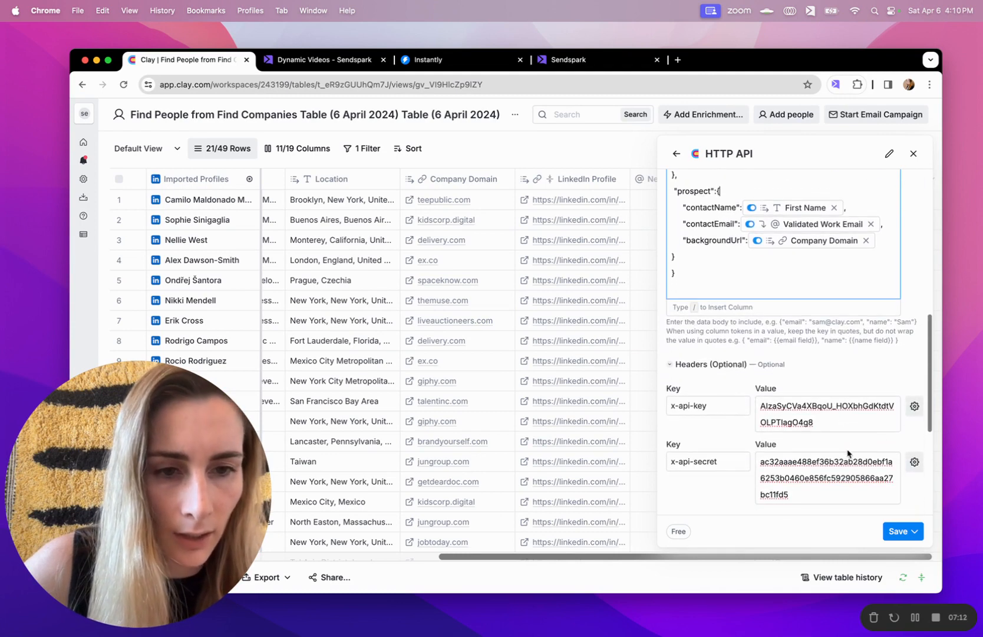
scroll(811, 318, "down", 3)
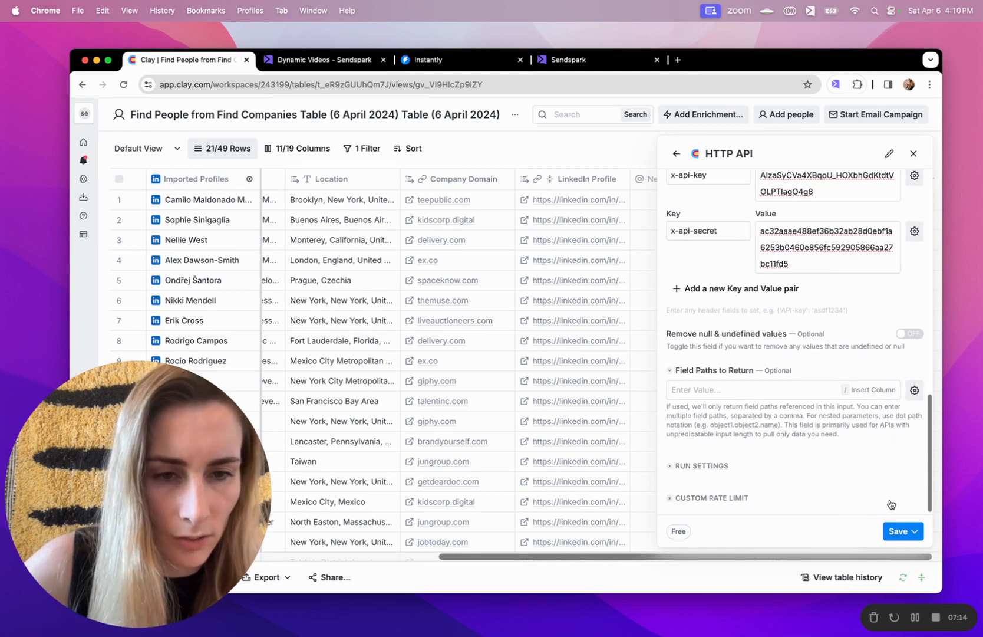
left_click(904, 538)
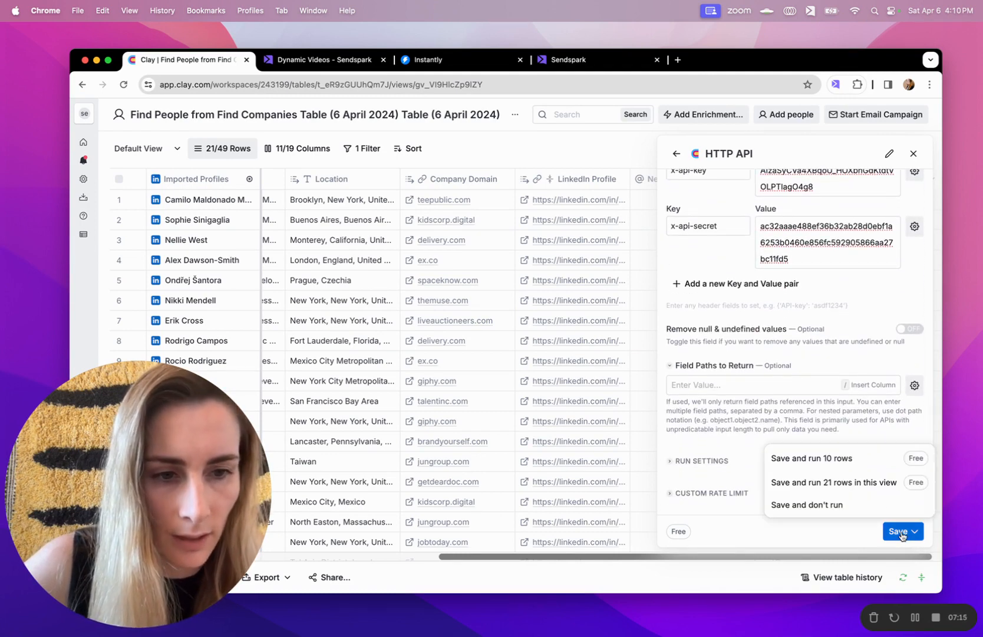
left_click(843, 463)
Scroll right to the HTTP API column to see nine 200 responses and one Error
scroll(844, 465, "right", 4)
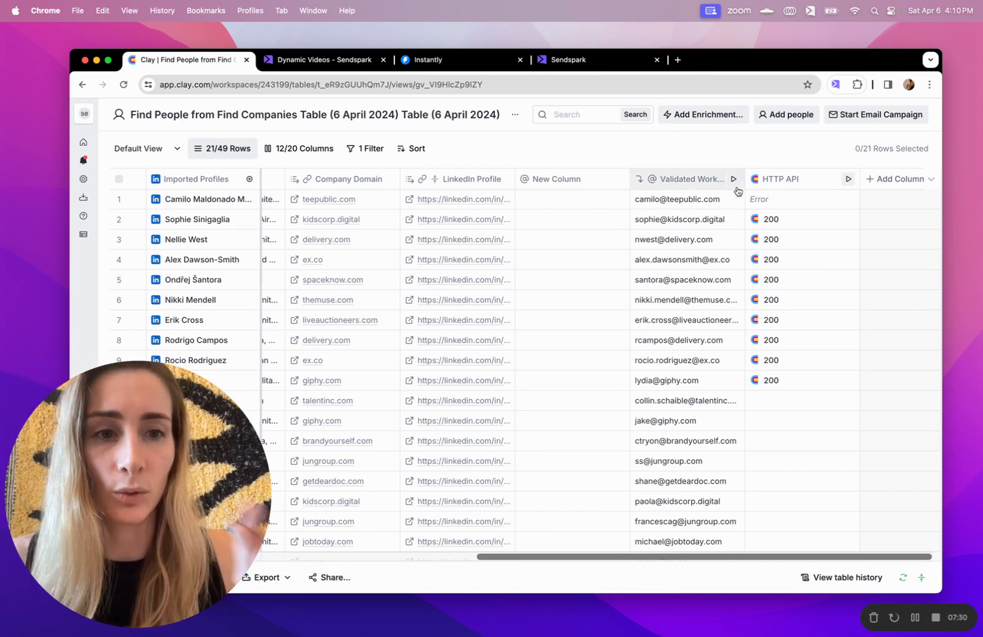
Reload Sendspark's Demo dynamic video and confirm 9 of 9 videos processing for the Clay leads
left_click(294, 66)
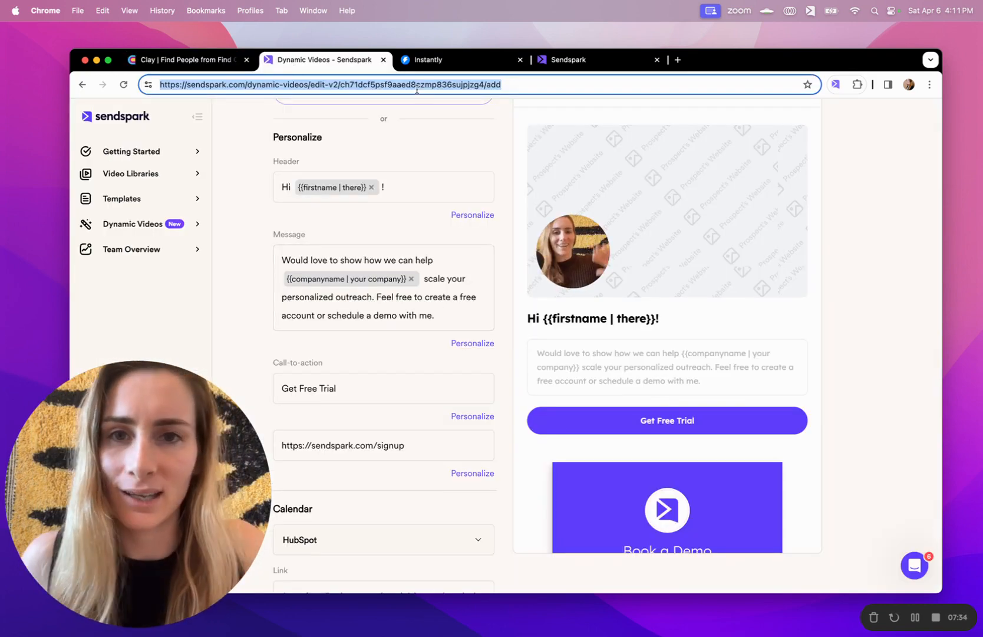
key("Return")
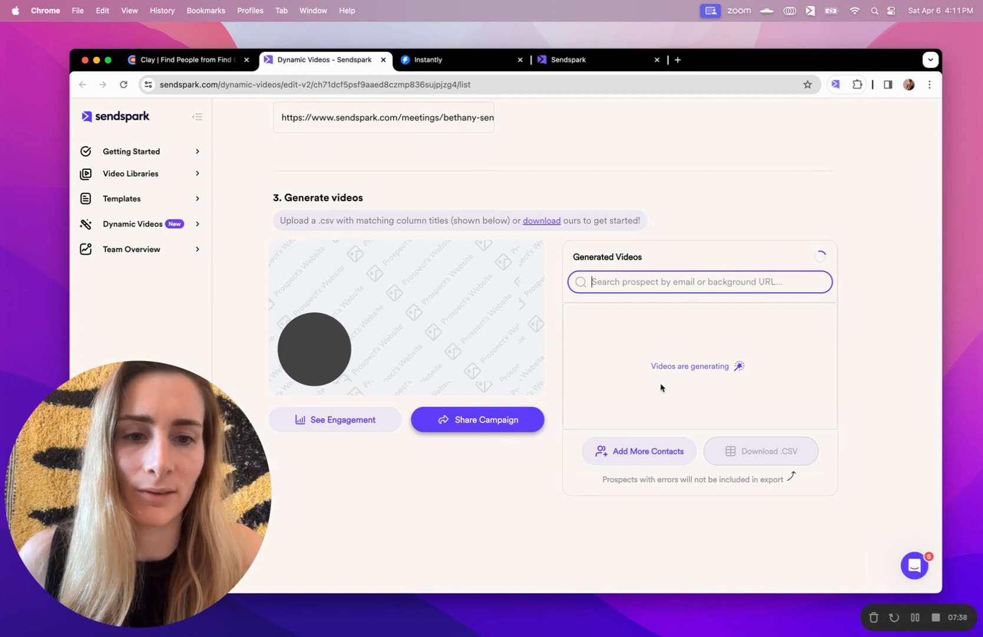
left_click(822, 257)
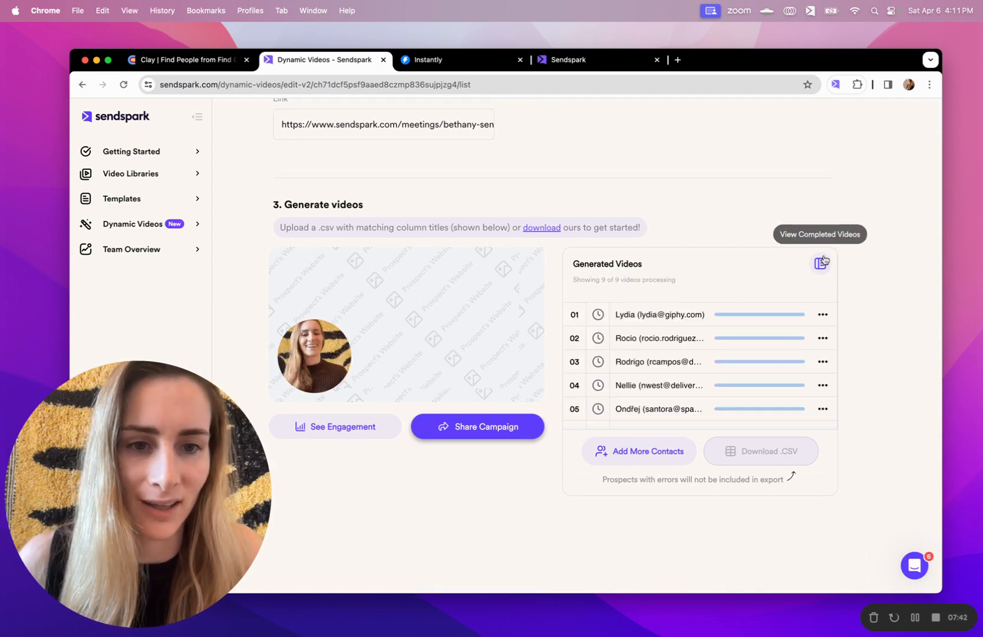
scroll(741, 381, "down", 2)
scroll(741, 380, "up", 2)
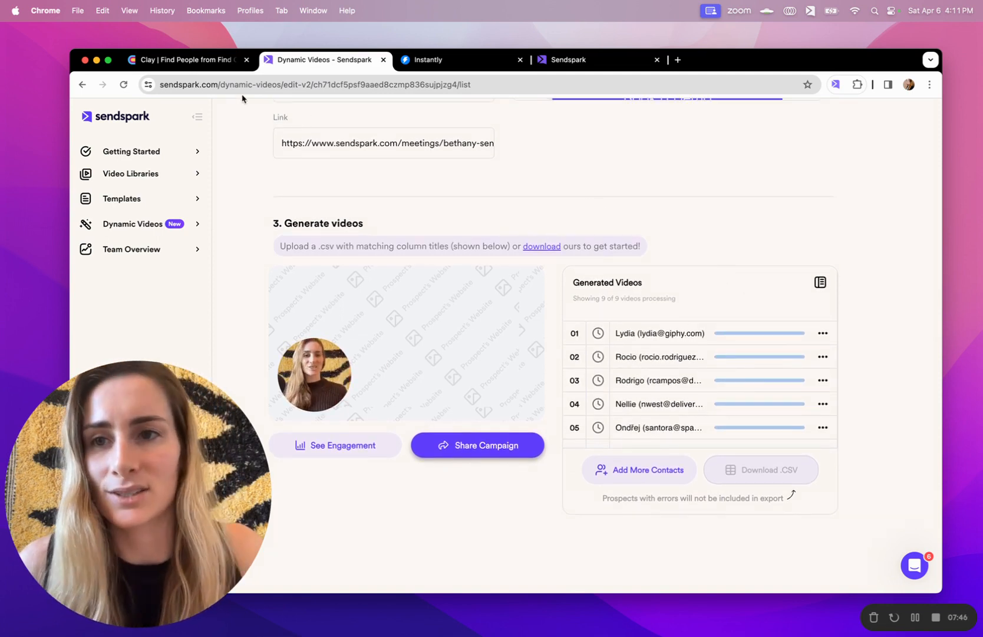
left_click(188, 63)
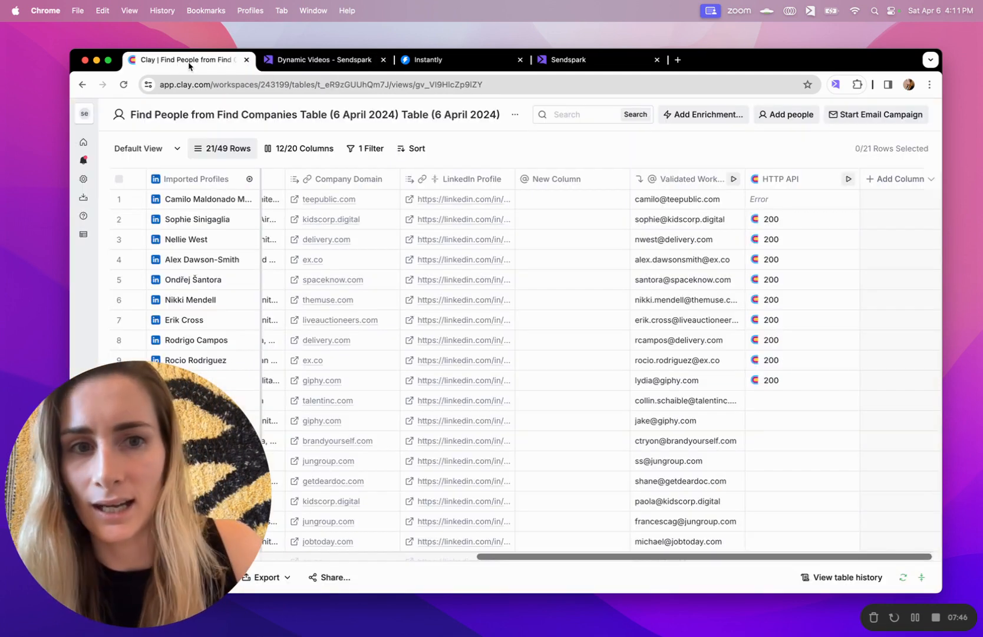
Run the HTTP API column on all rows, then go to the Instantly campaign
left_click(848, 180)
left_click(828, 217)
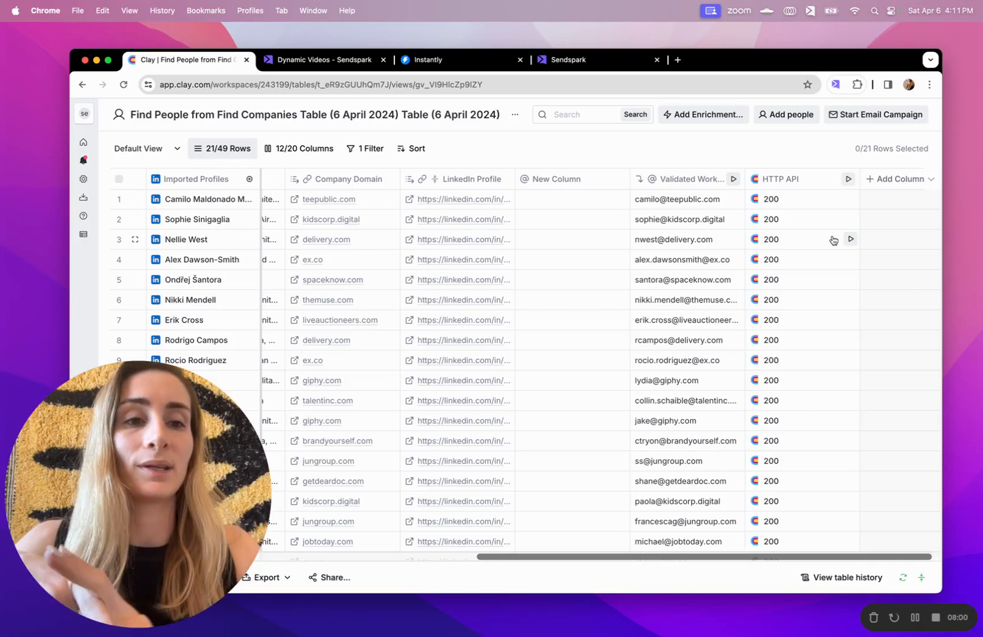
left_click(455, 66)
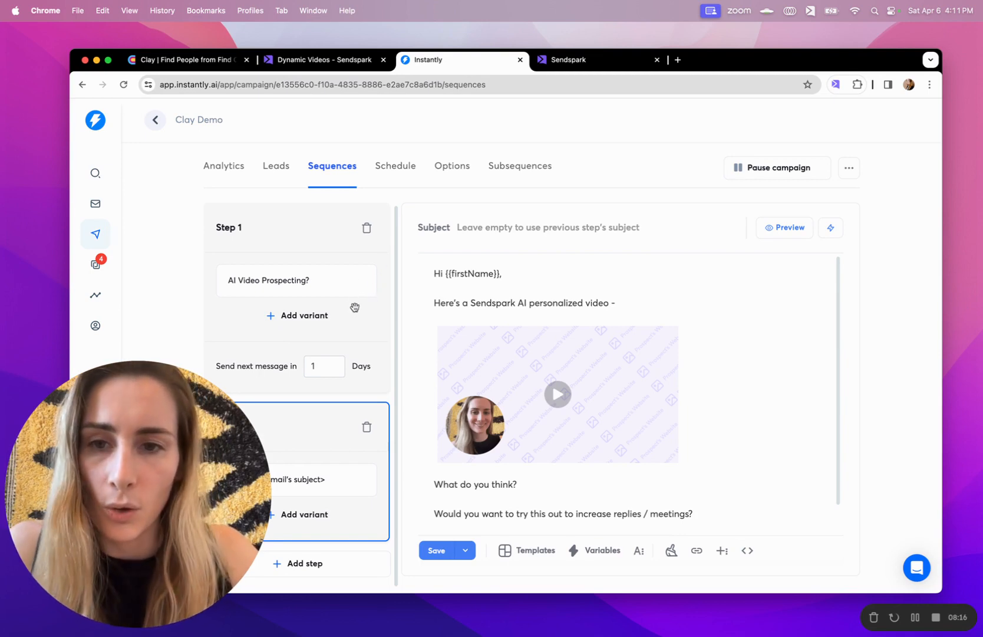
Compare the Step 1 and Step 2 emails of the Clay Demo sequence
left_click(357, 309)
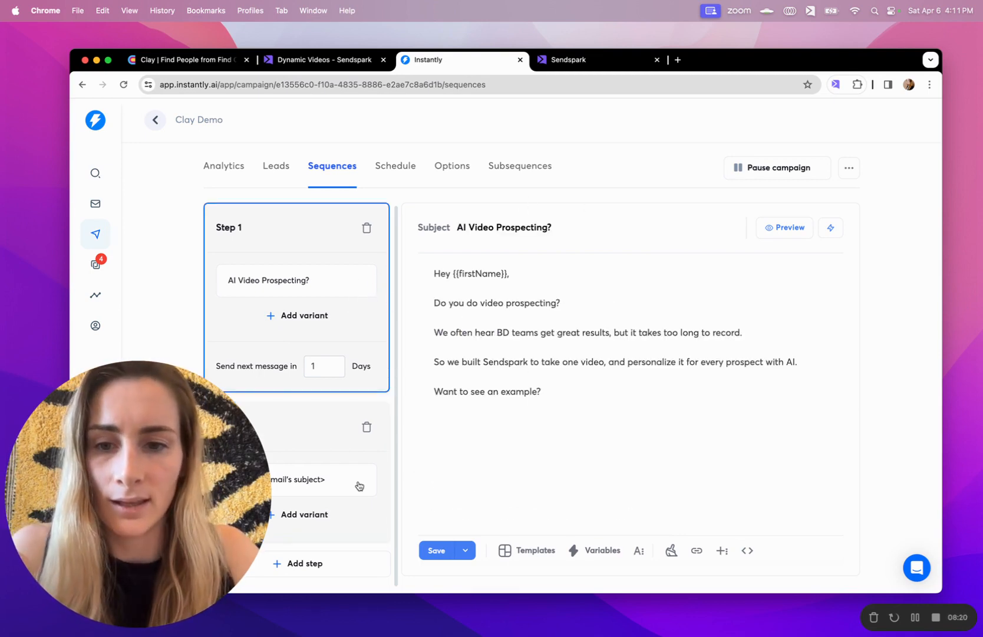
left_click(349, 527)
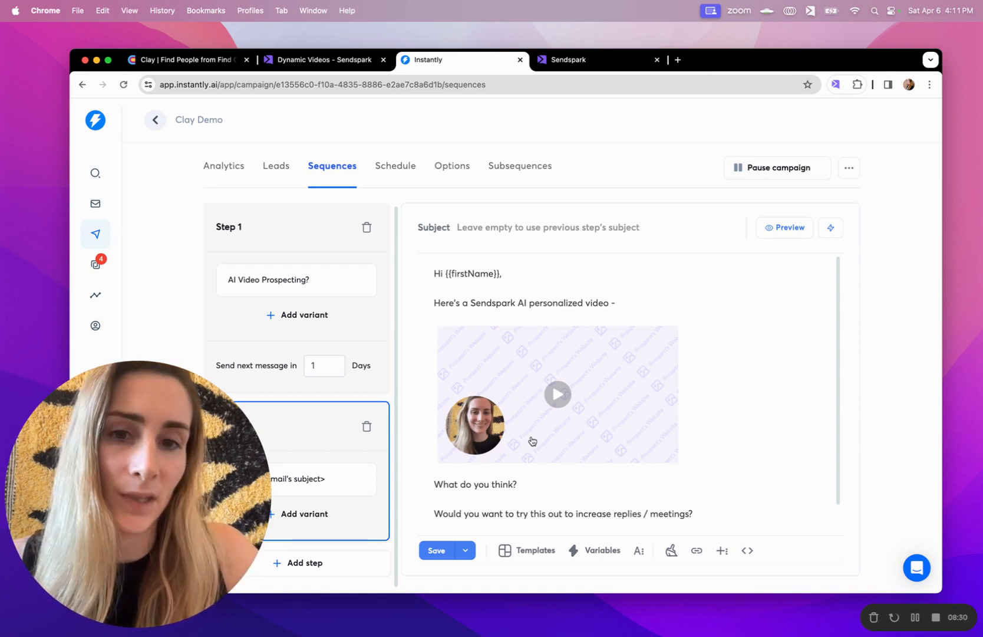
left_click(368, 299)
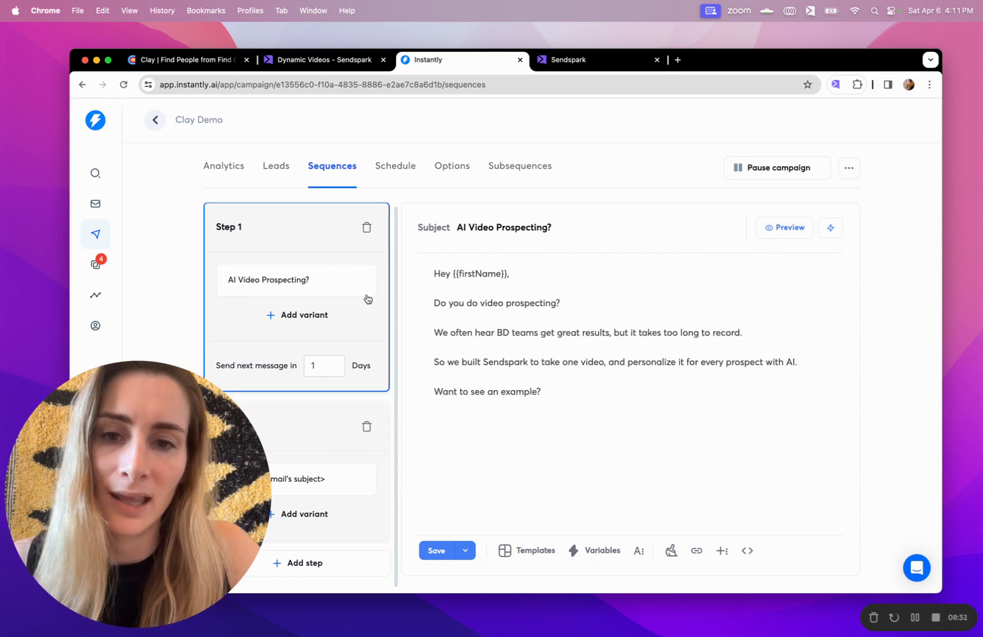
left_click(327, 447)
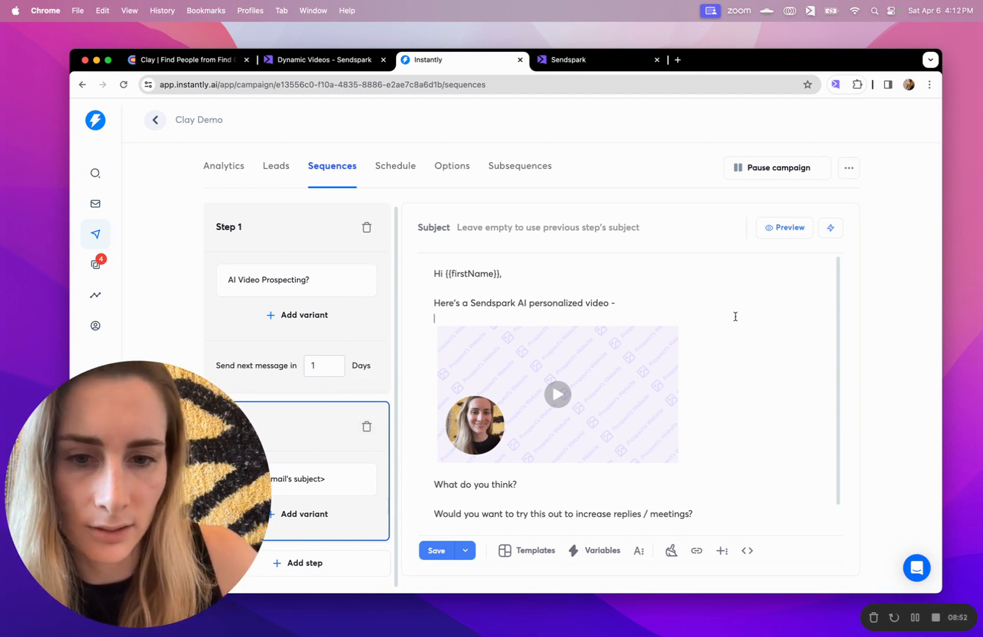
Delete the embedded placeholder video from the Step 2 email
left_click(699, 409)
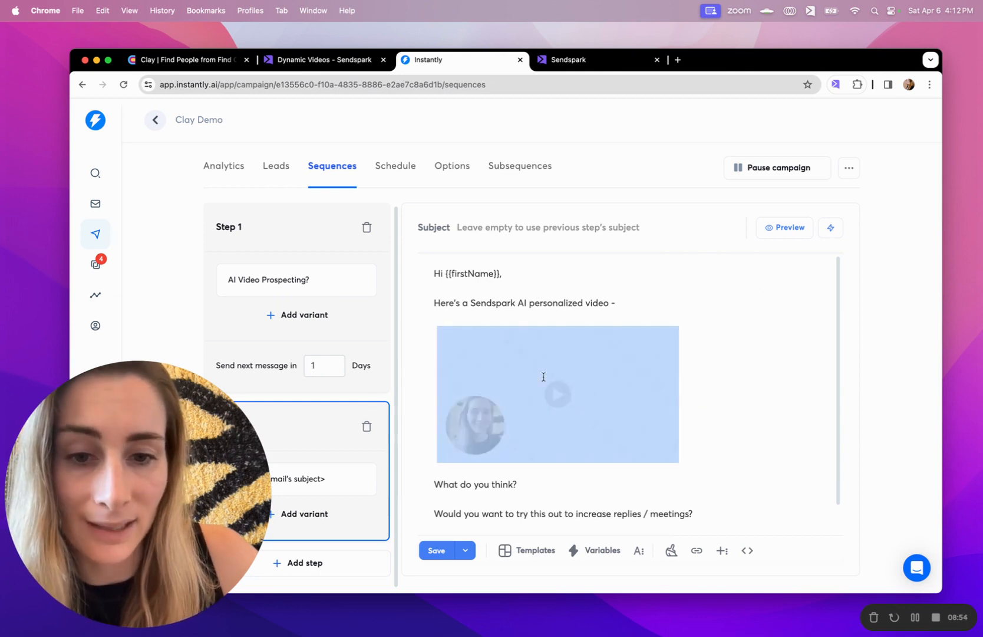
key("BackSpace")
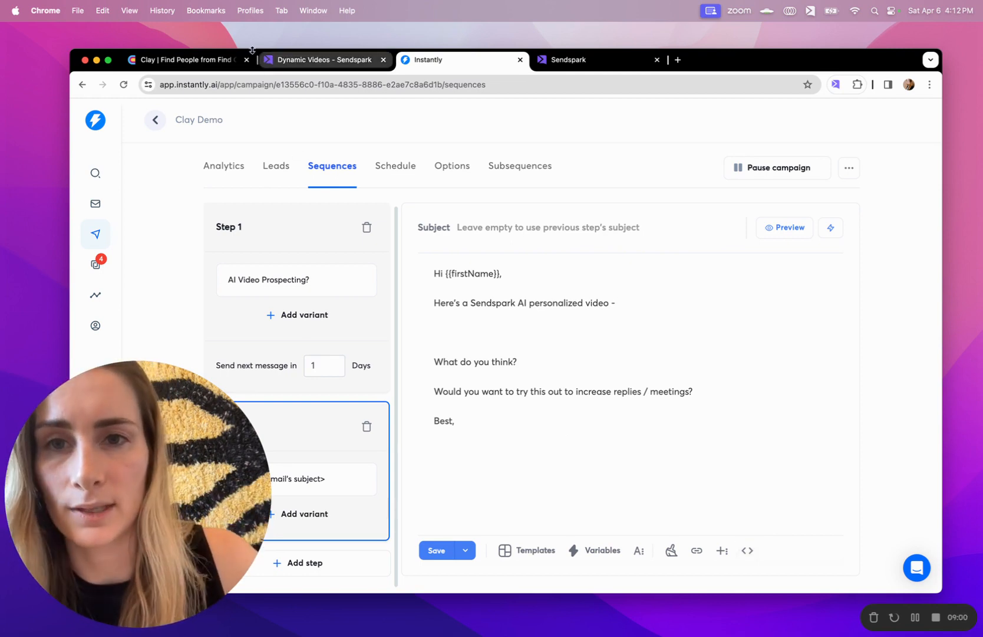
left_click(305, 65)
Refresh the Sendspark dynamic videos list to confirm all four personalized videos finished
scroll(649, 362, "down", 1)
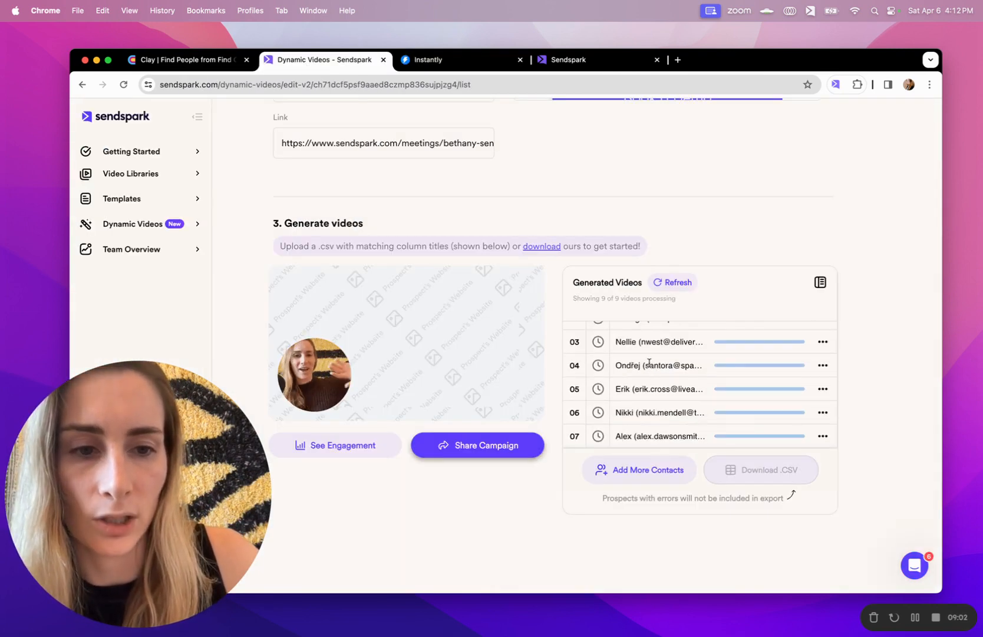
scroll(649, 342, "up", 1)
left_click(678, 282)
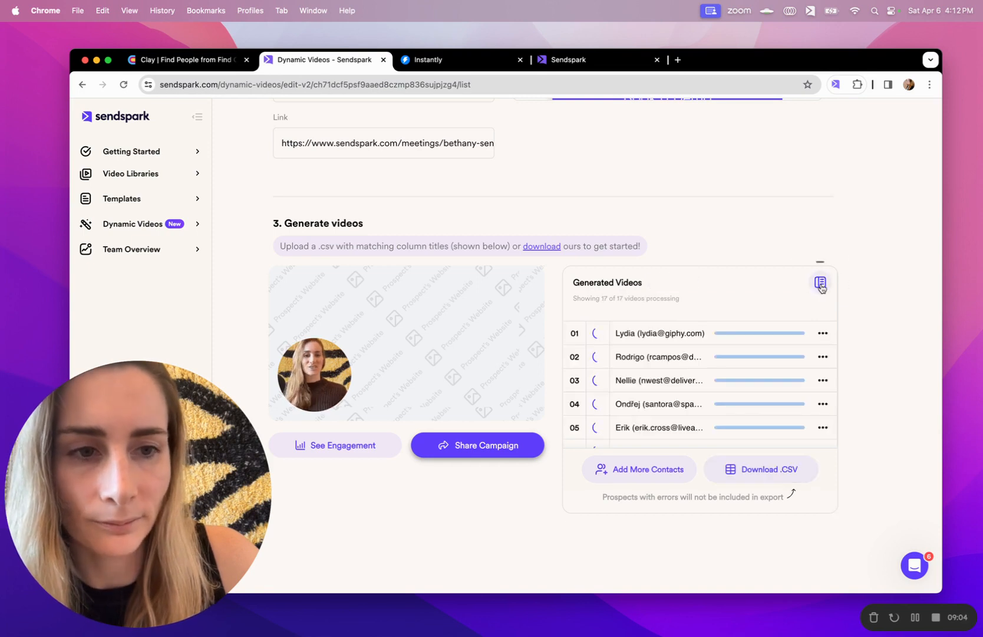
Copy the campaign's Instantly share snippet and return to the Instantly sequence
left_click(472, 451)
type("instant")
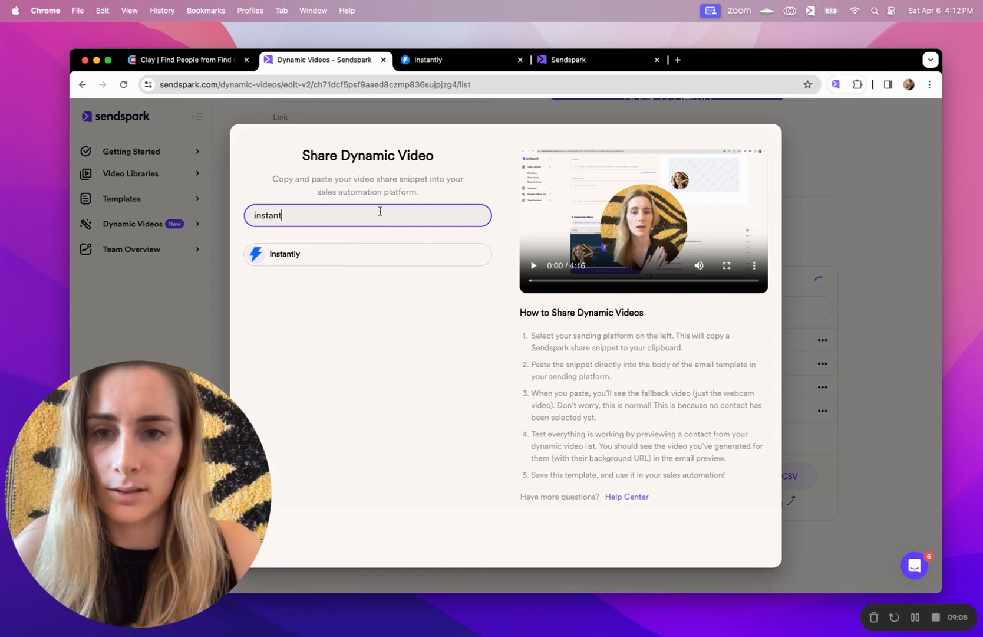
left_click(346, 254)
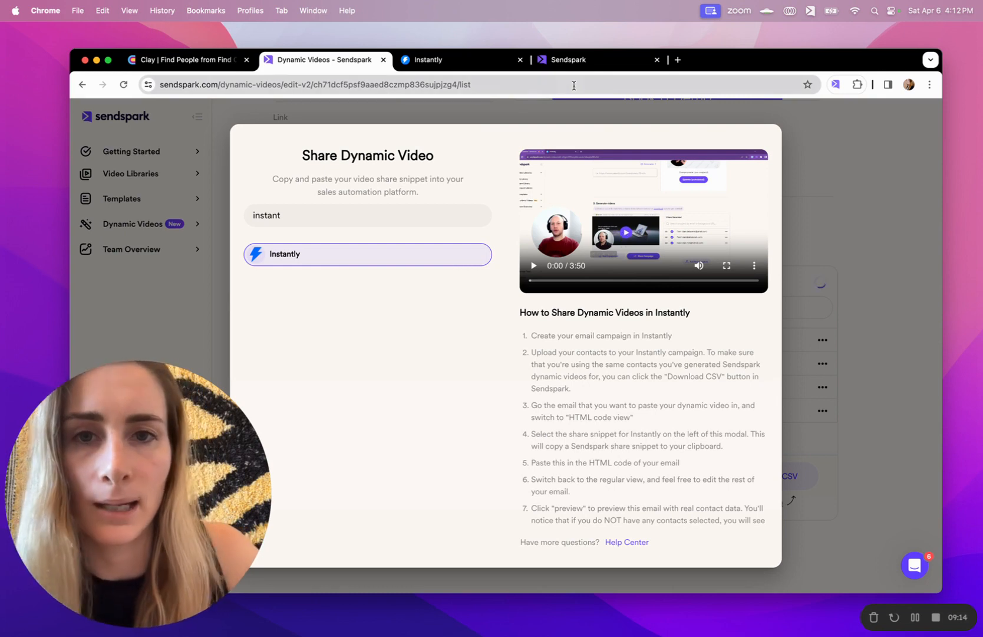
left_click(454, 59)
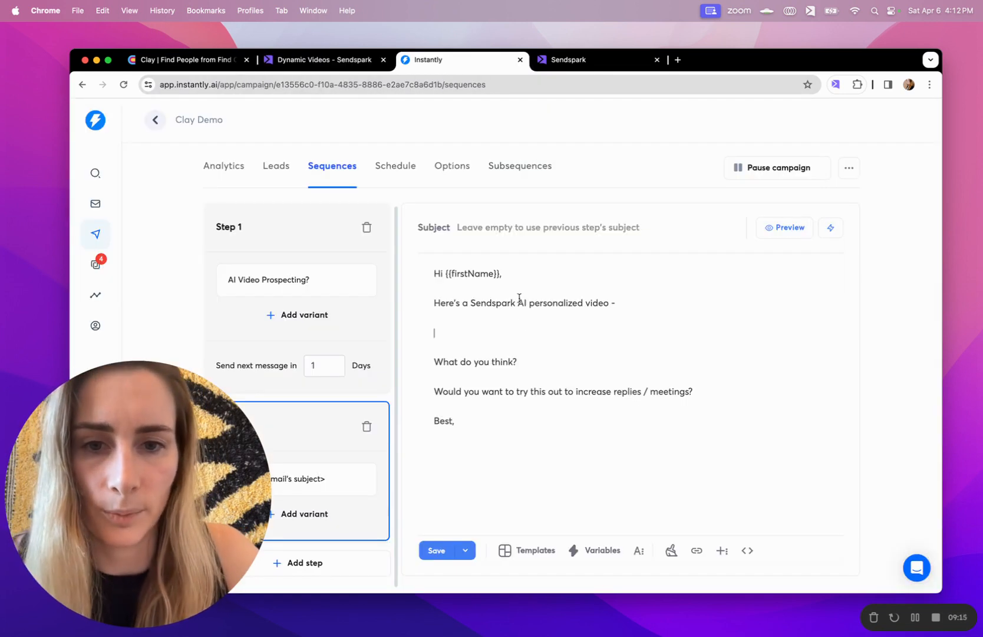
Paste the Sendspark video snippet into the email HTML below the intro line
left_click(747, 550)
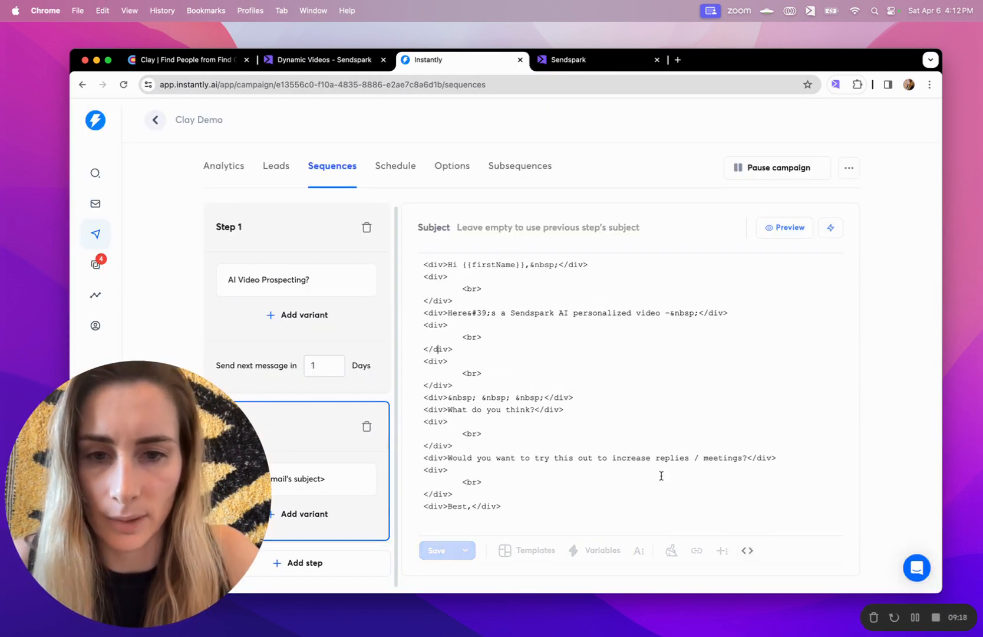
key("Return")
key("Return")
key("Return")
key("Return")
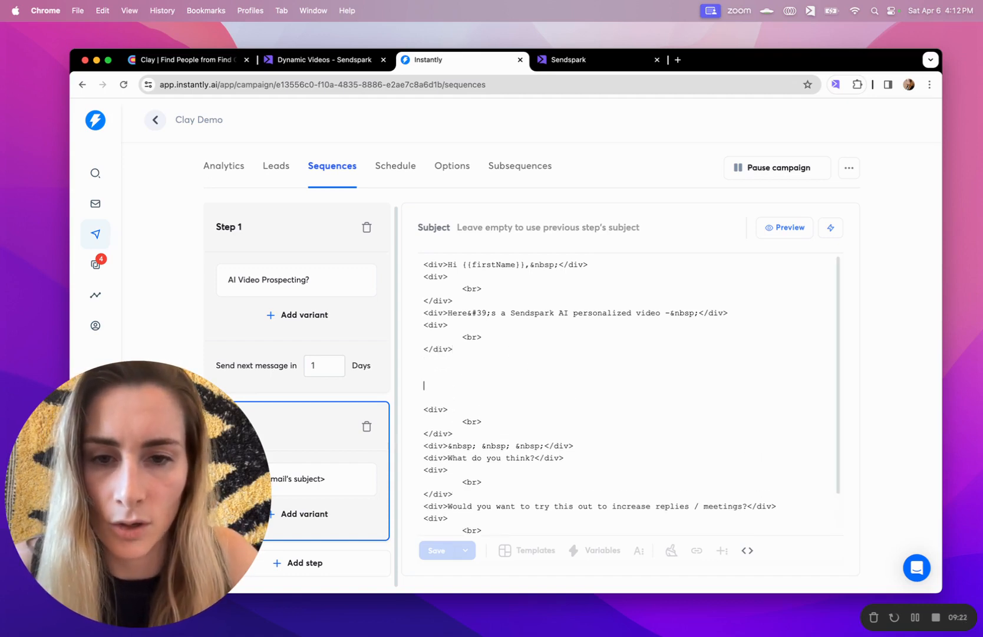
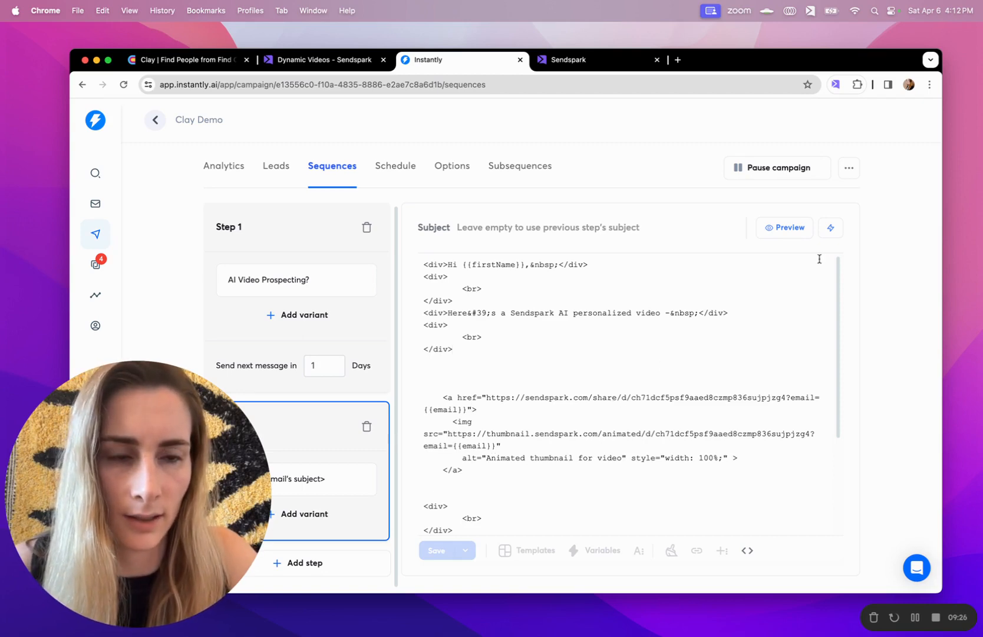
scroll(709, 386, "down", 4)
scroll(709, 386, "up", 4)
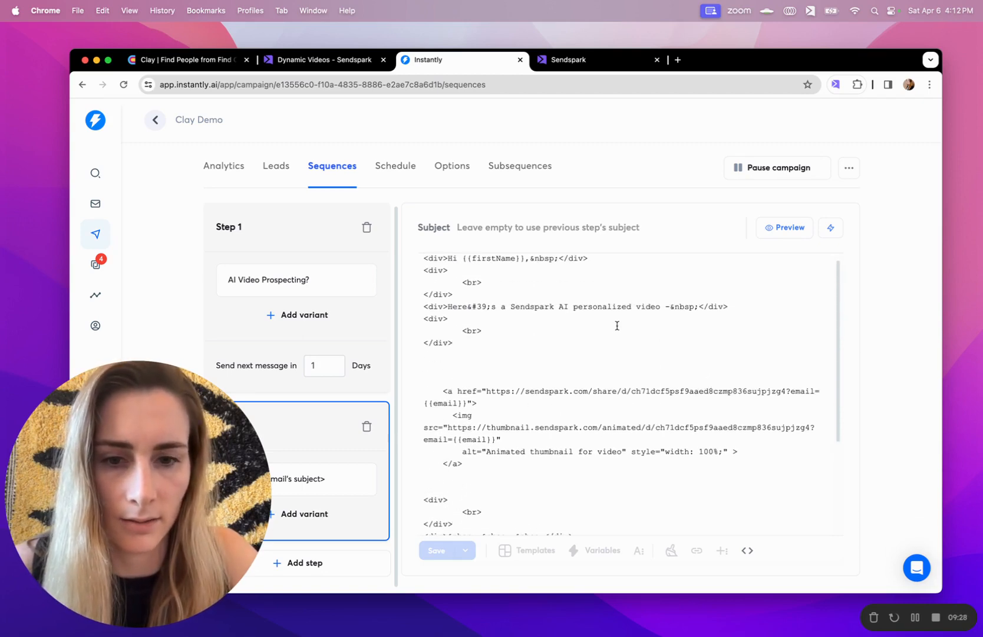
left_click(747, 550)
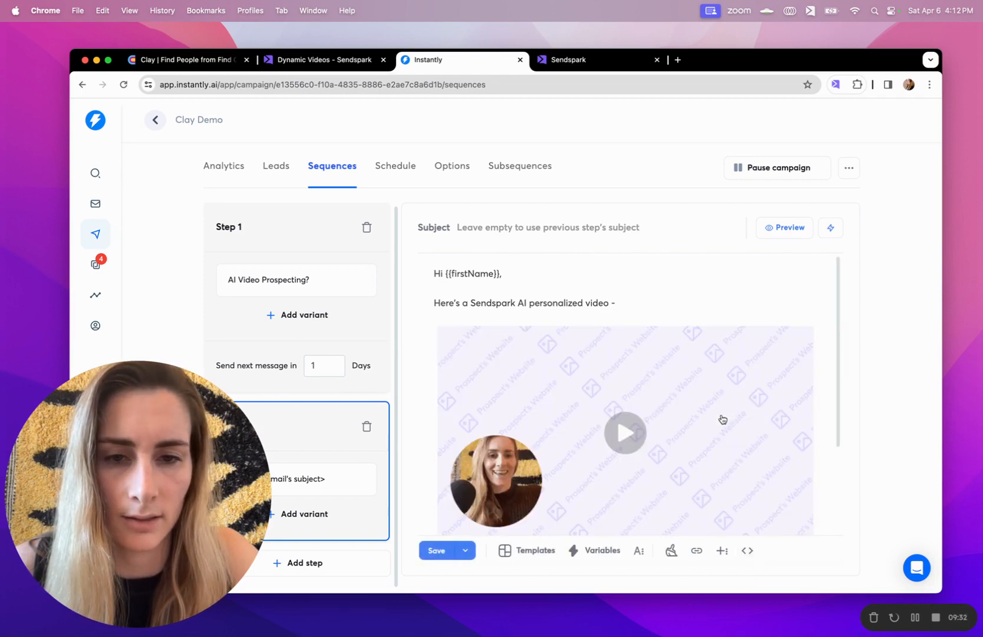
Shrink the embedded video thumbnail in the email body to a smaller size
scroll(723, 417, "down", 3)
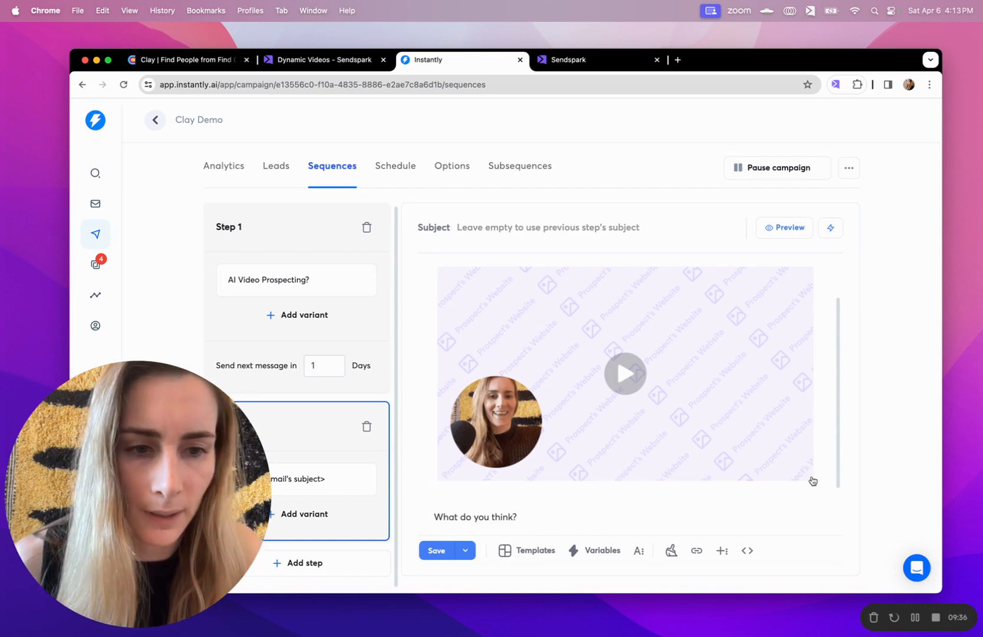
left_click_drag(813, 480, 746, 456)
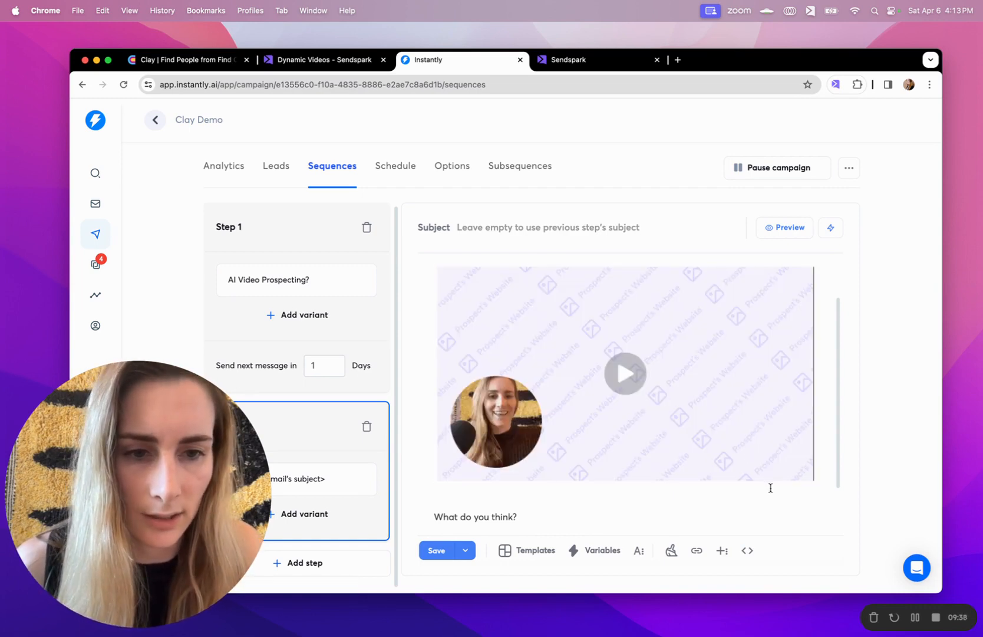
left_click(808, 445)
left_click_drag(814, 480, 707, 429)
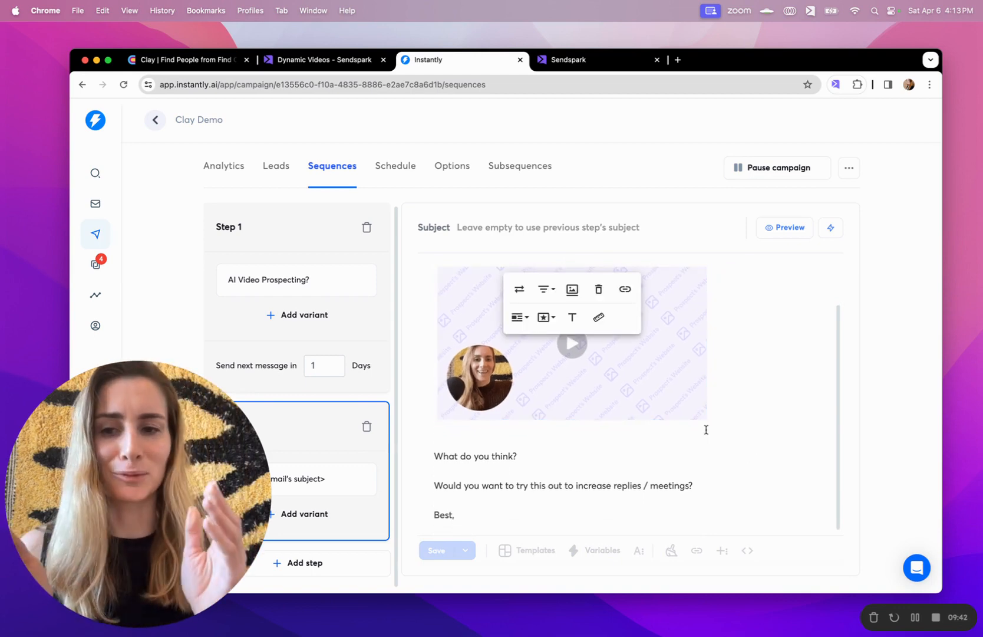
left_click(707, 432)
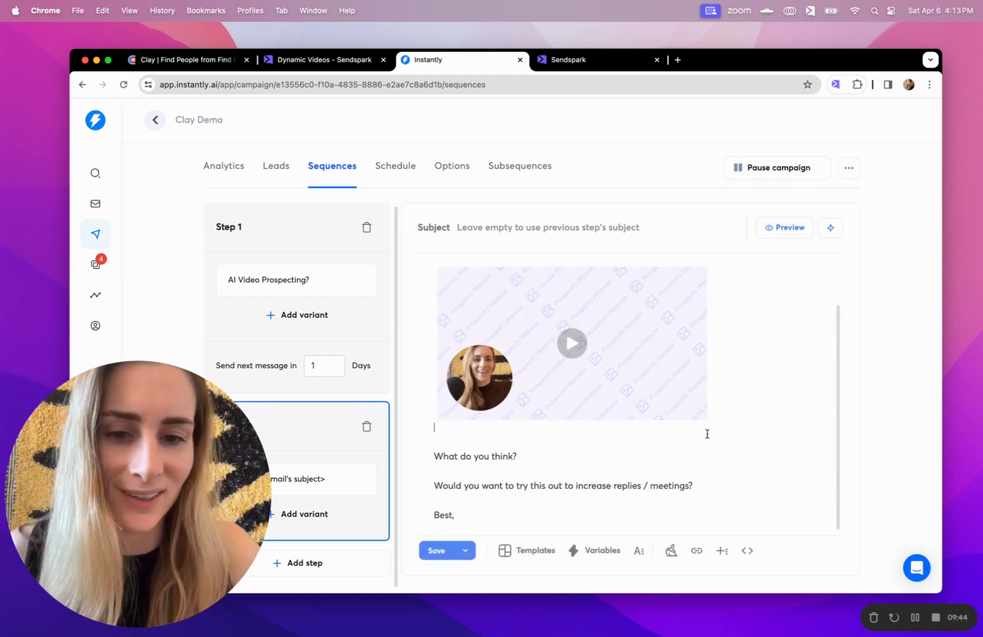
left_click_drag(705, 420, 700, 414)
scroll(670, 439, "up", 2)
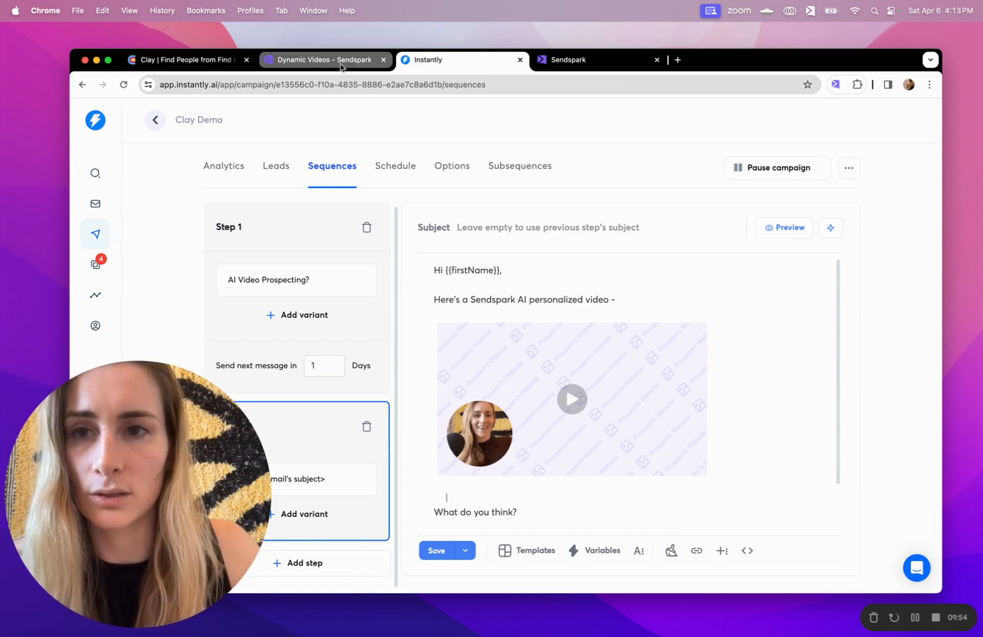
left_click(318, 61)
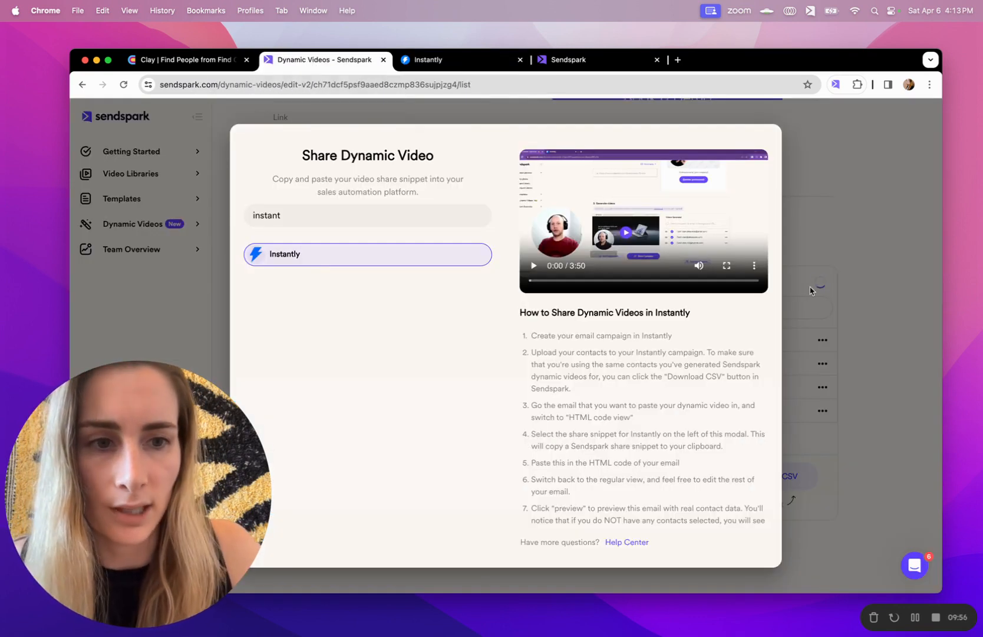
left_click(900, 295)
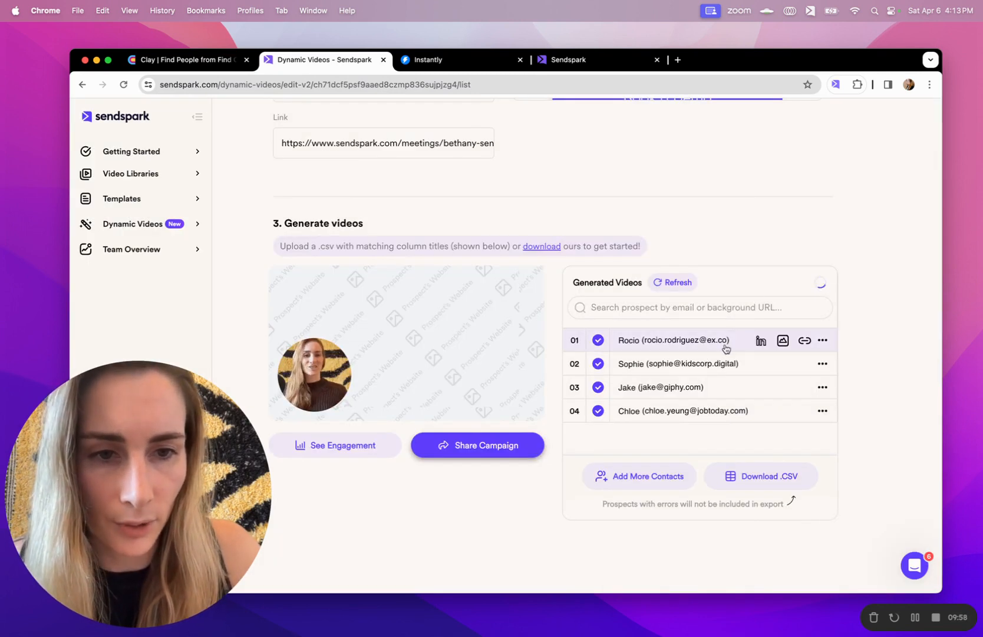
left_click_drag(702, 388, 640, 390)
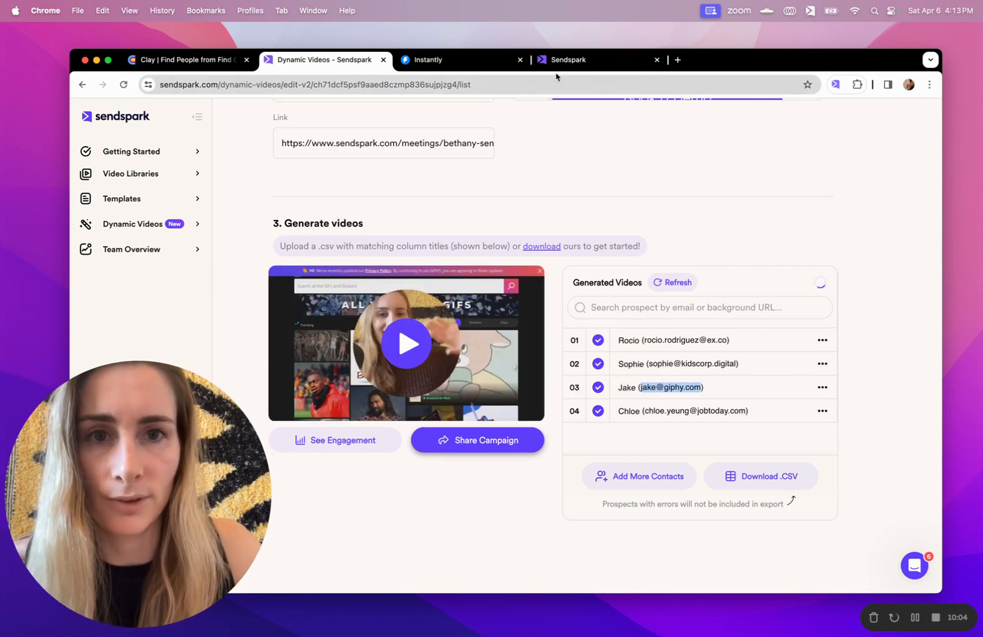
left_click(460, 65)
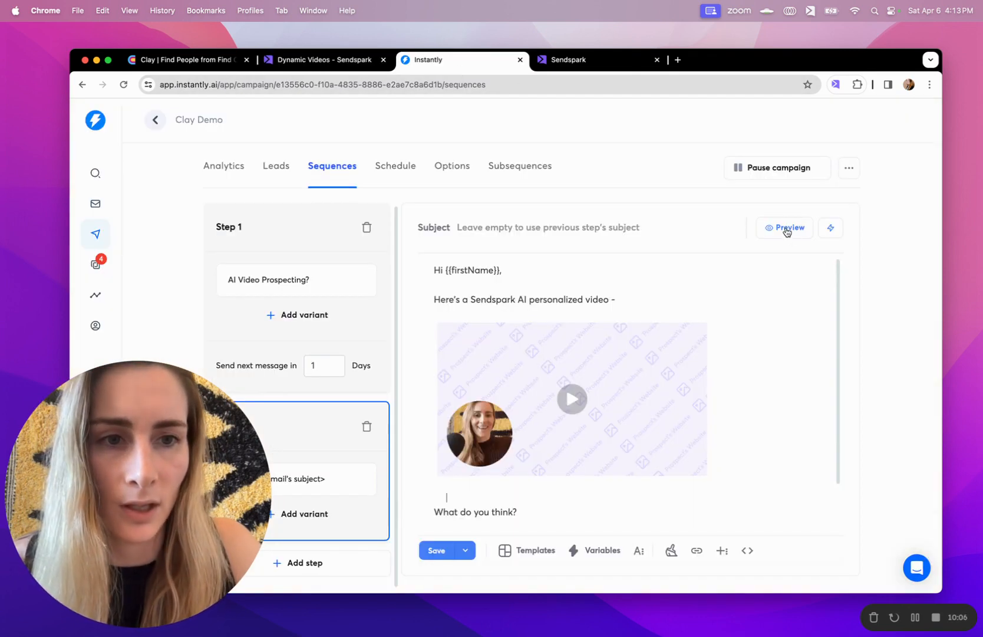
left_click(787, 229)
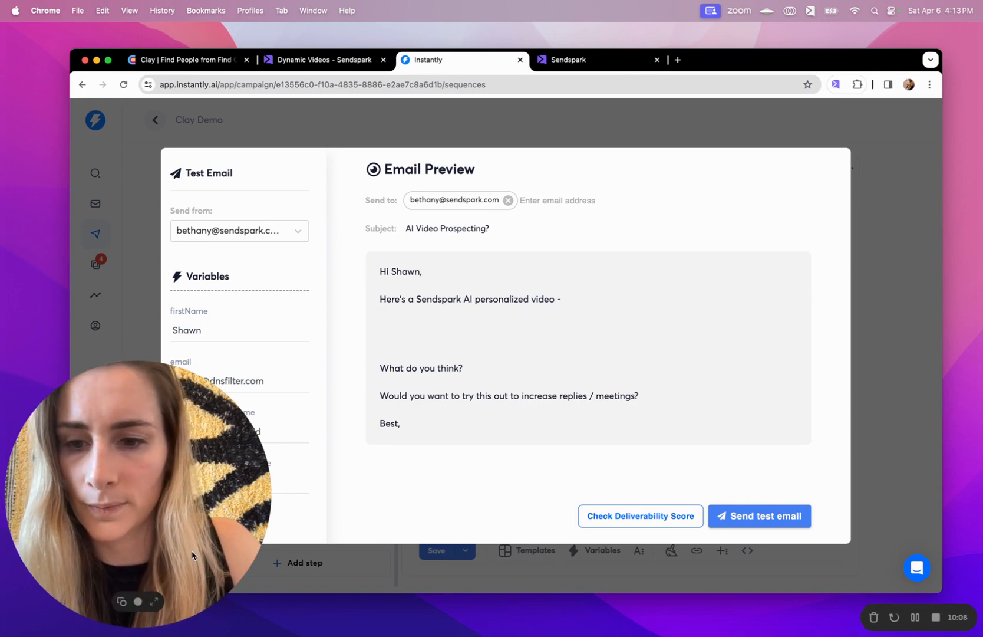
Fill the preview's firstName and email variables with the third contact's details to render their video
left_click(153, 603)
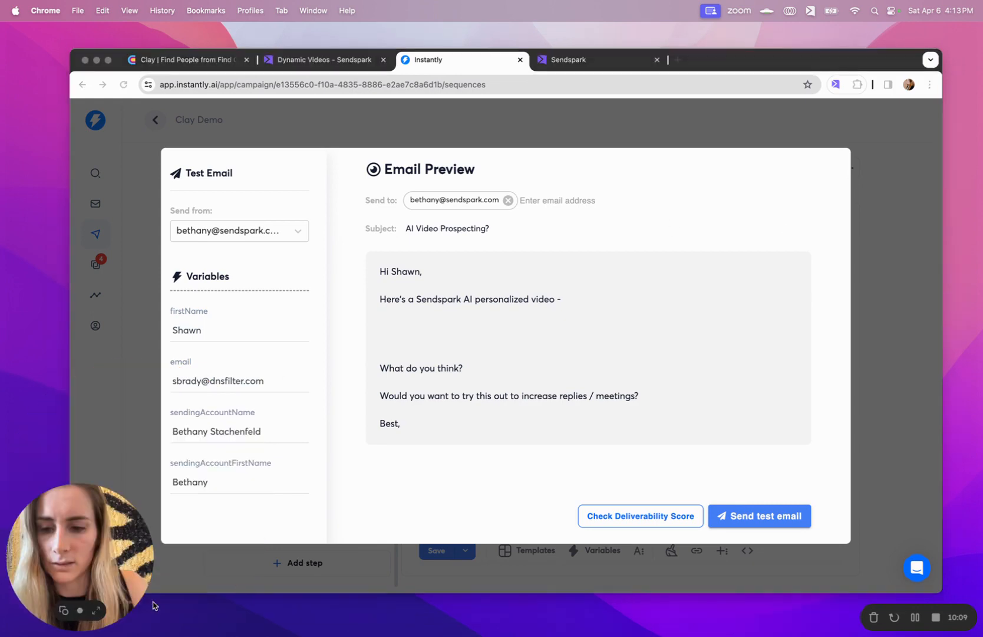
triple_click(213, 381)
double_click(201, 329)
type("Jake")
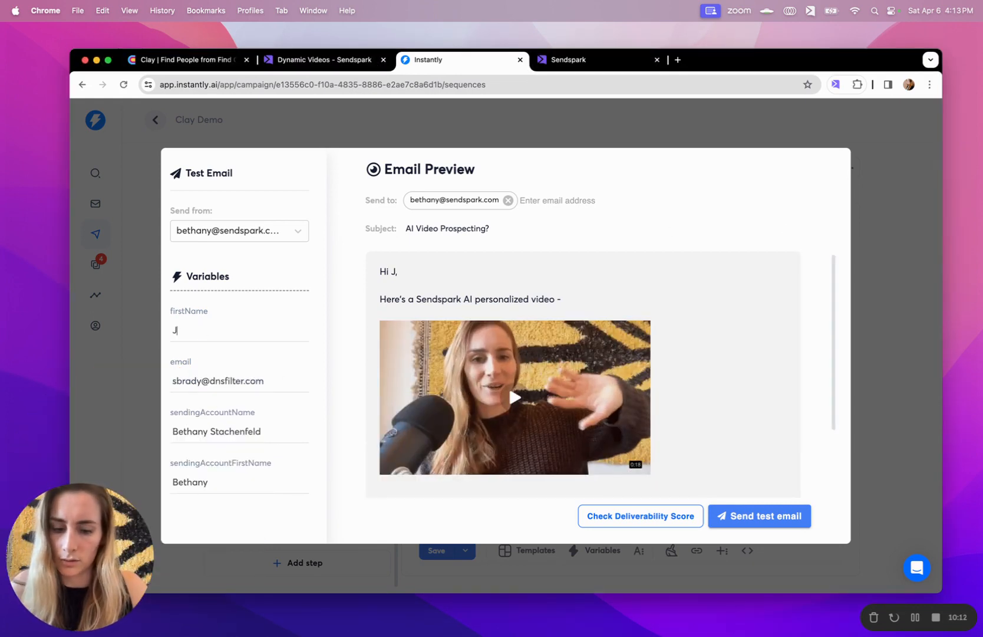
triple_click(221, 382)
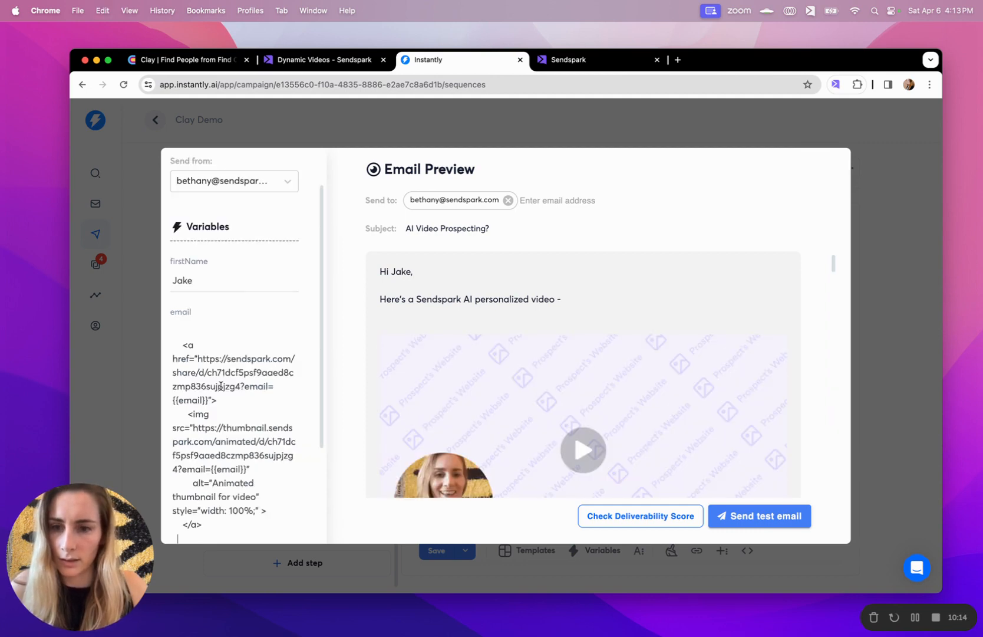
key("super+z")
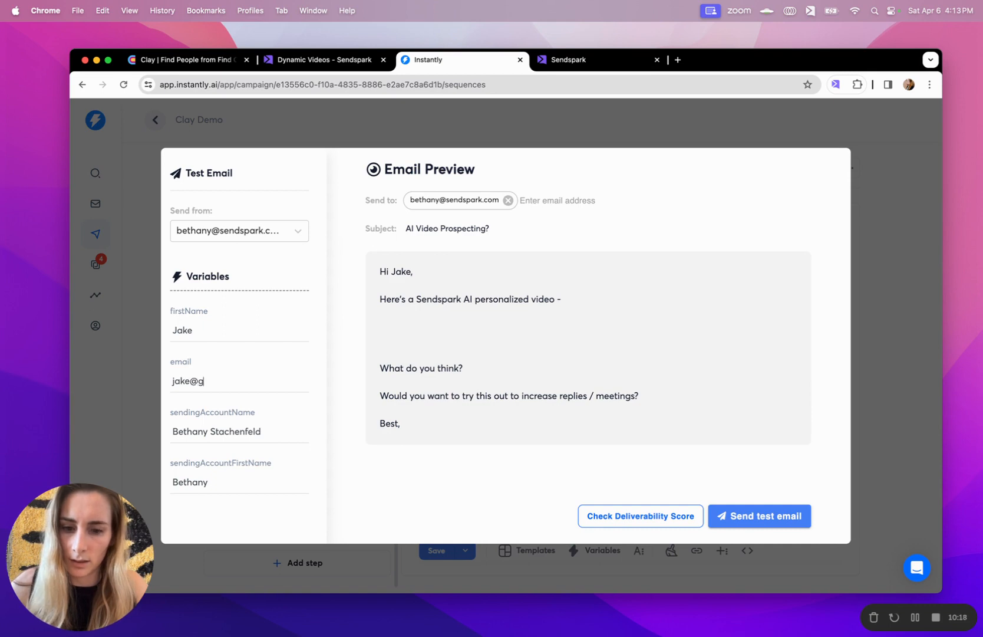
key("Return")
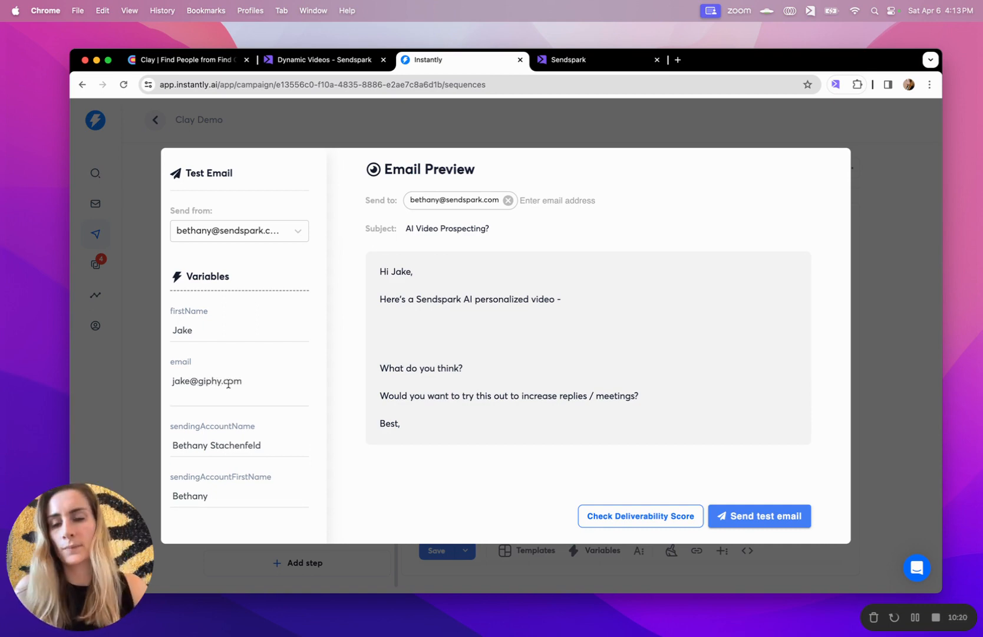
key("BackSpace")
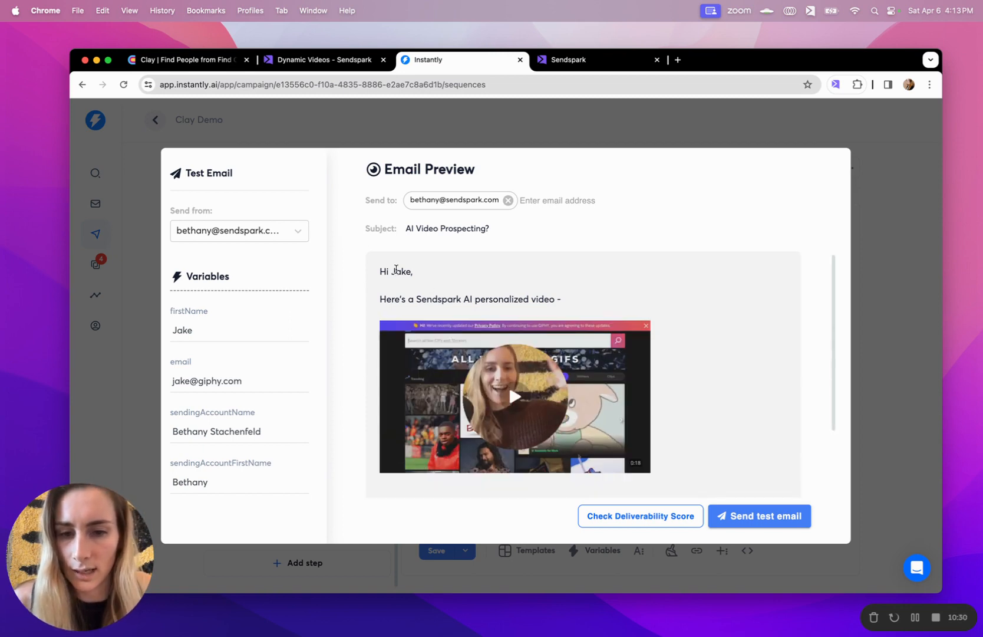
scroll(549, 339, "down", 1)
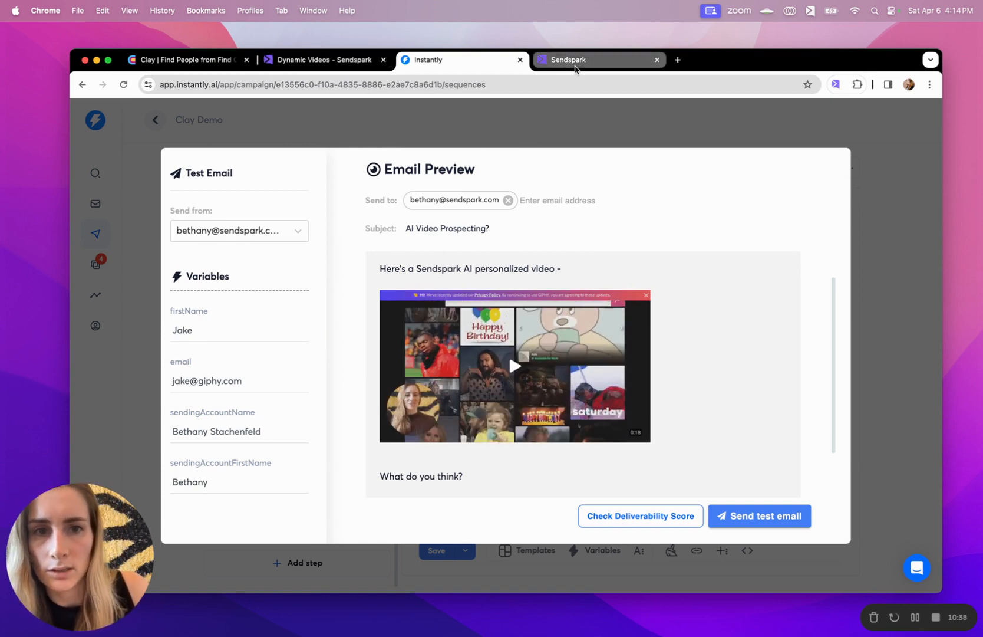
Open the third contact's video link in a new tab, unmuted and replayed from the start
left_click(350, 61)
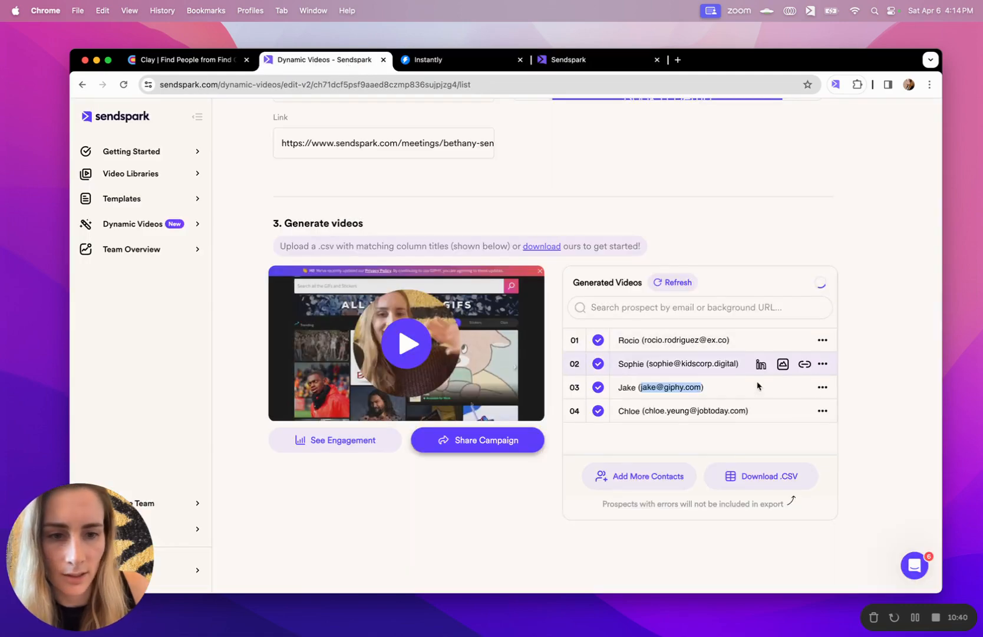
left_click(805, 388)
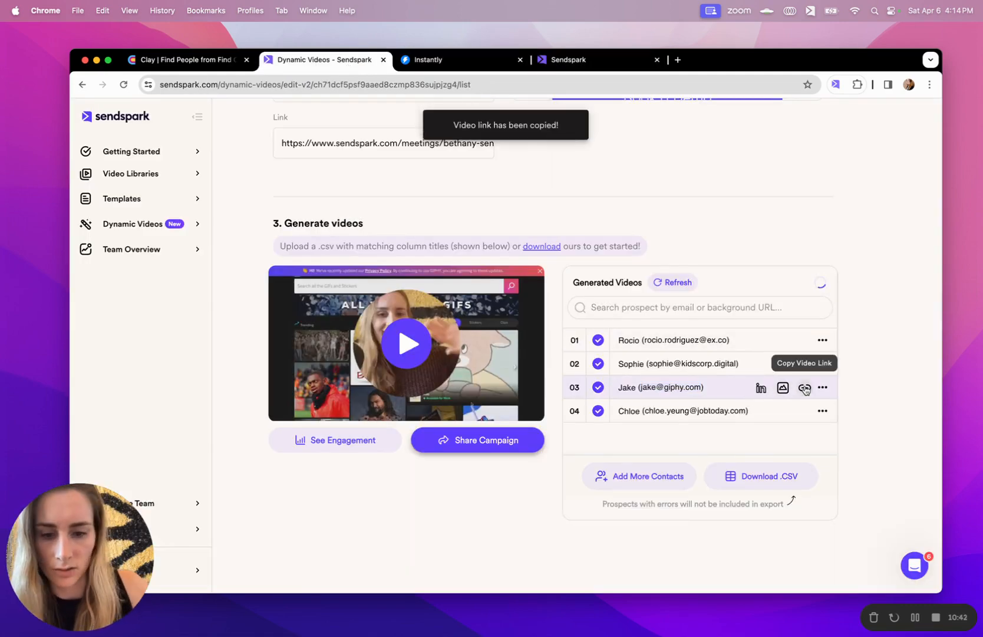
key("super+t")
key("super+v")
key("Return")
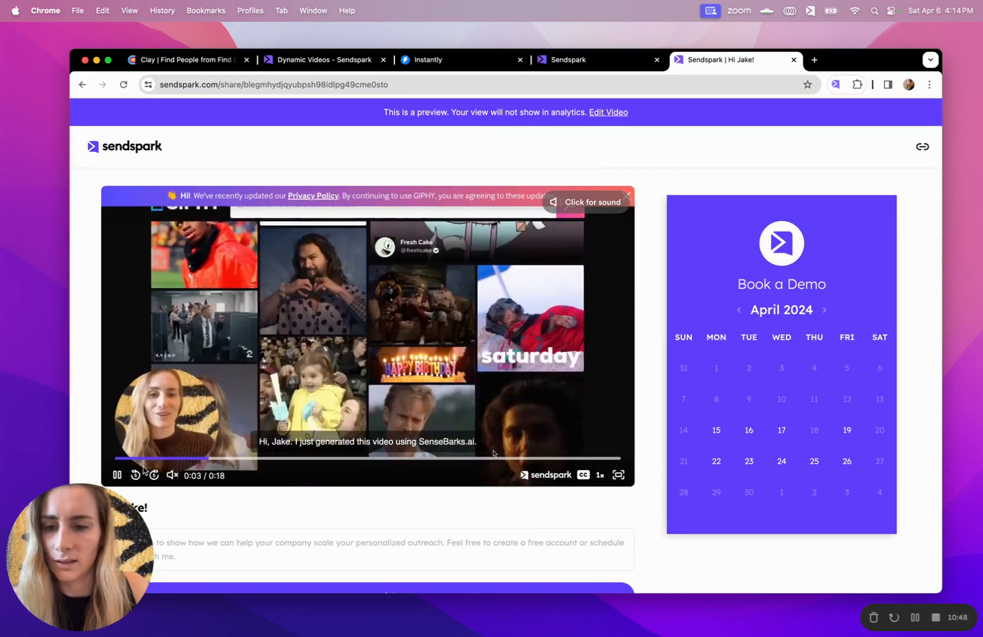
left_click(173, 475)
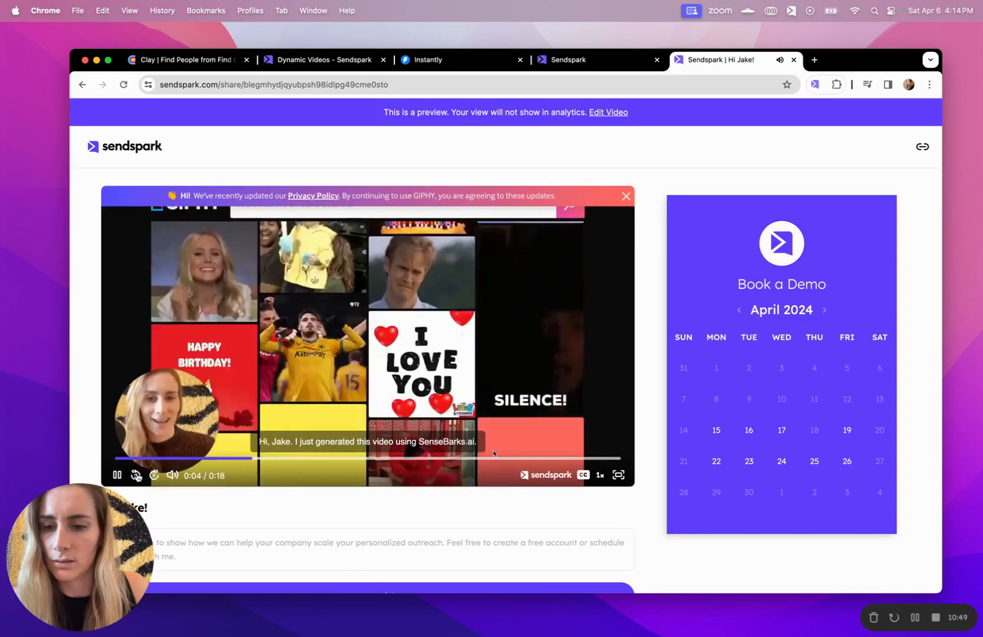
left_click(136, 475)
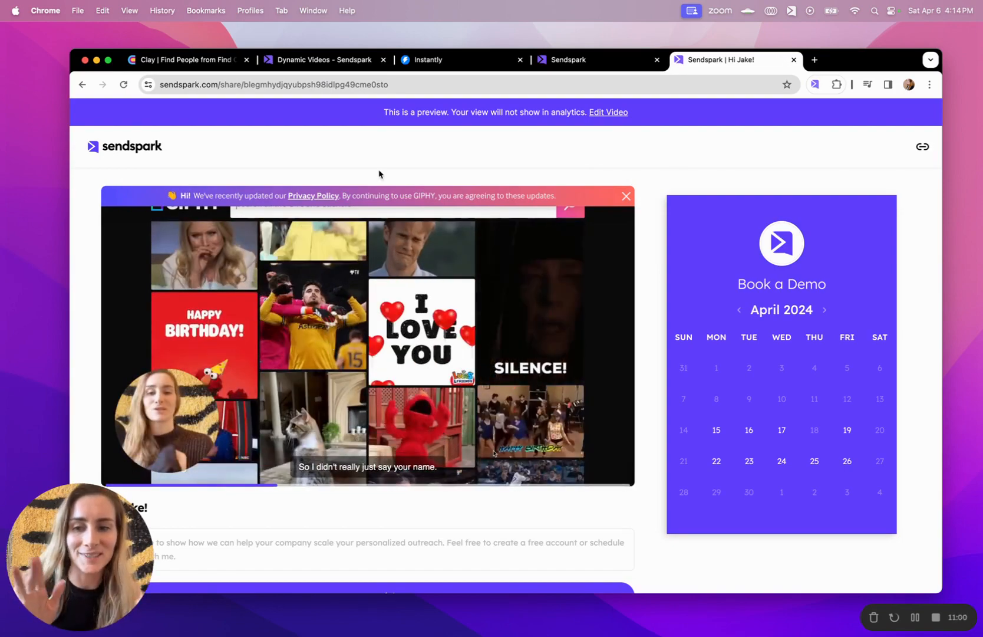
Check the campaign's processing and completed video lists and preview another prospect's video
left_click(594, 59)
left_click(321, 62)
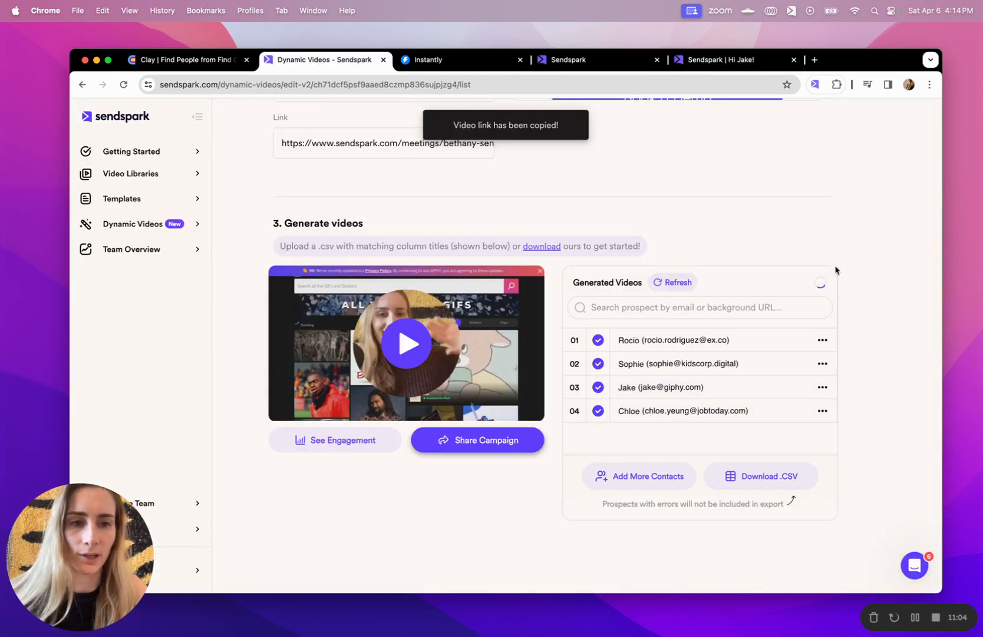
left_click(820, 281)
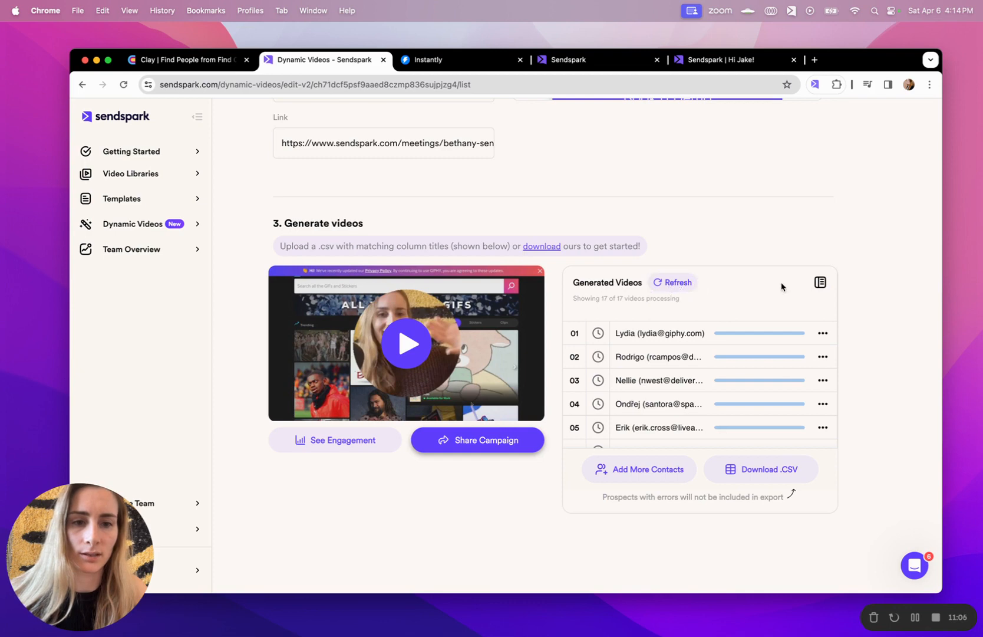
left_click(820, 281)
scroll(716, 394, "down", 1)
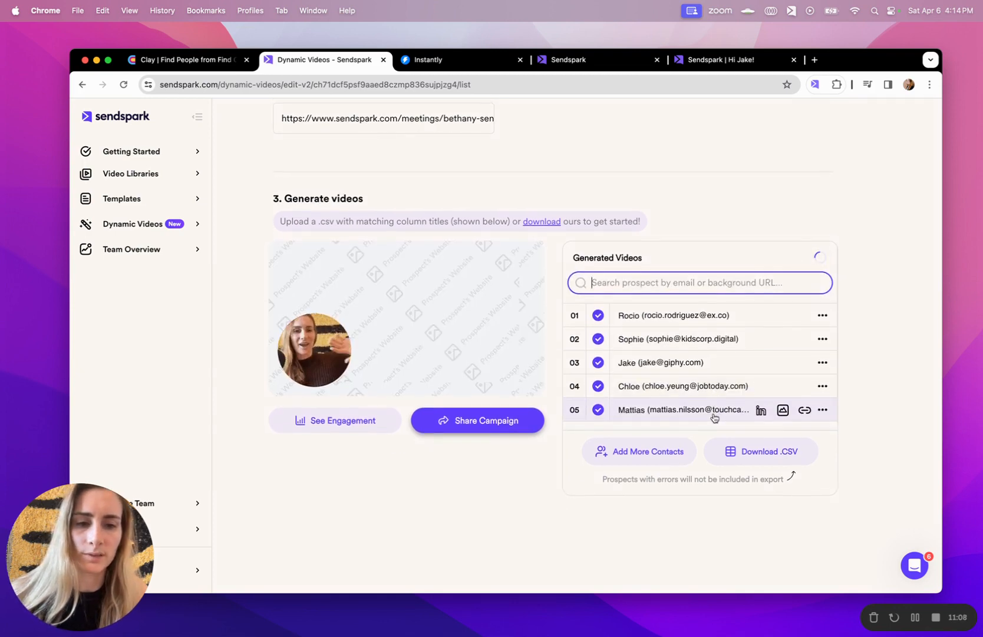
left_click(705, 411)
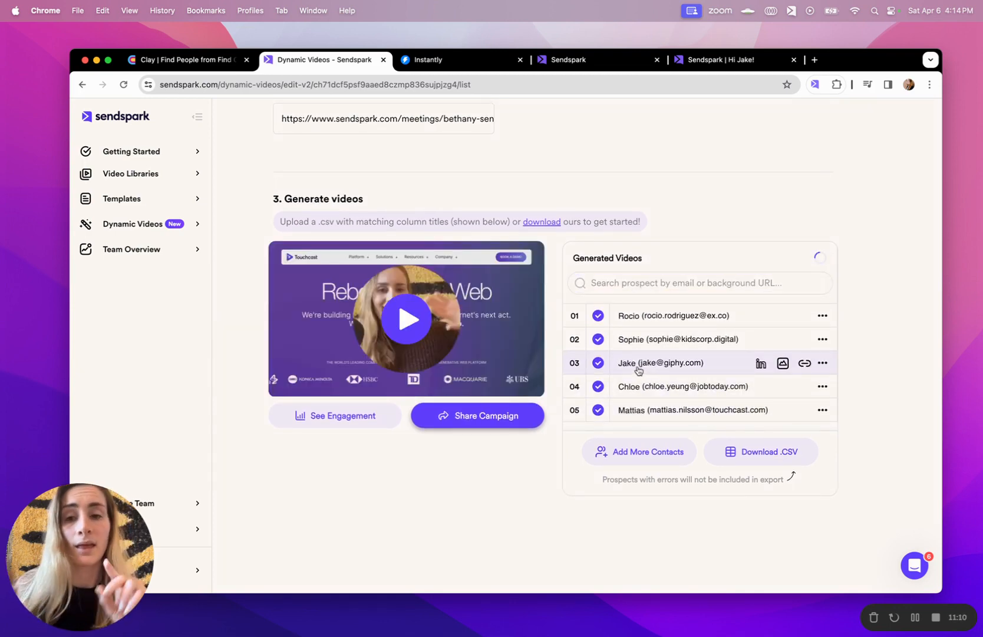
left_click(161, 61)
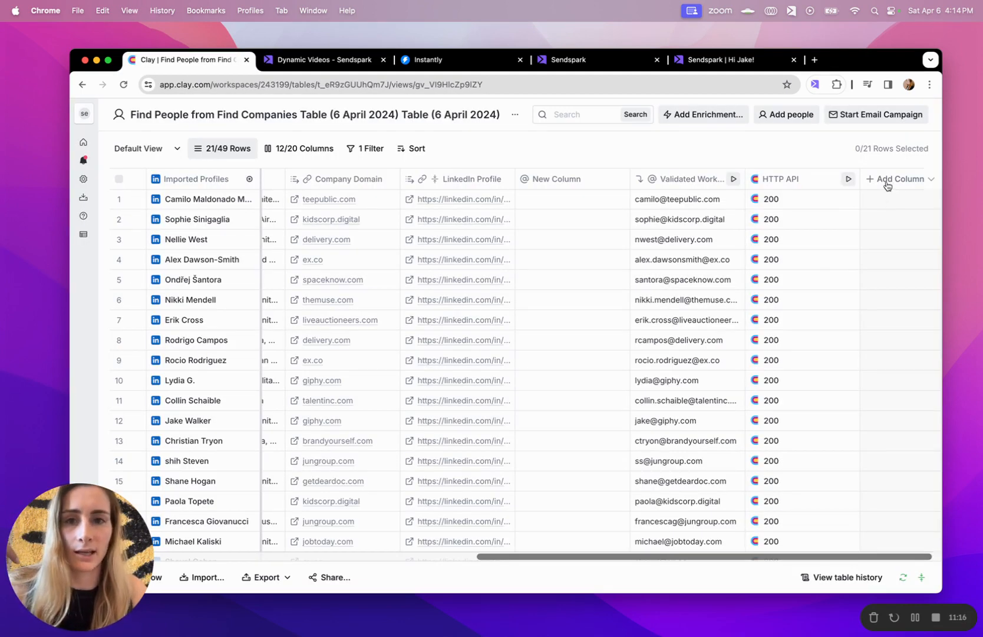
Close the email preview and save the Clay Demo sequence in Instantly
left_click(464, 66)
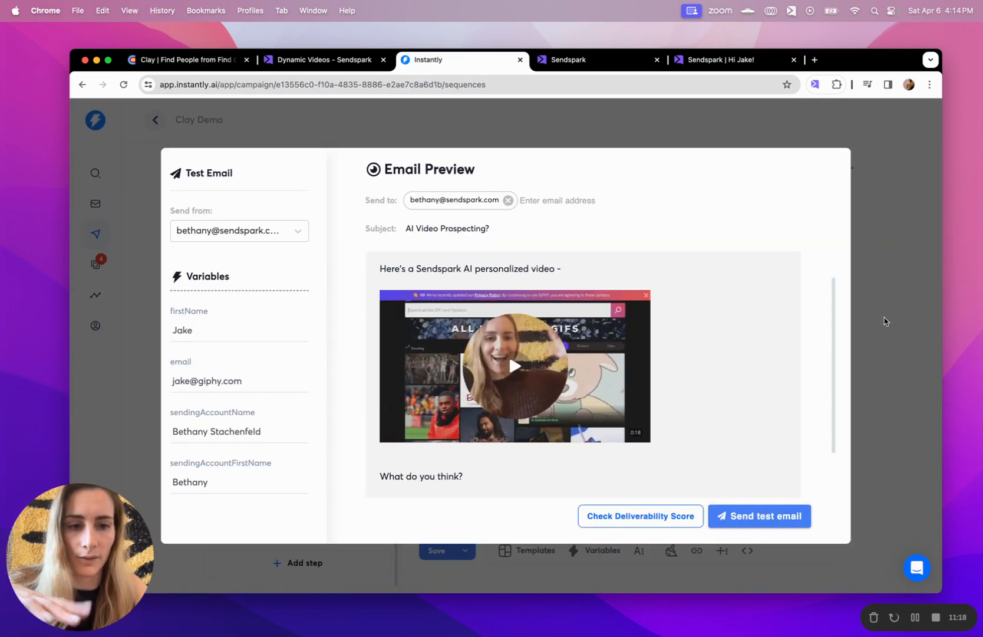
left_click(885, 321)
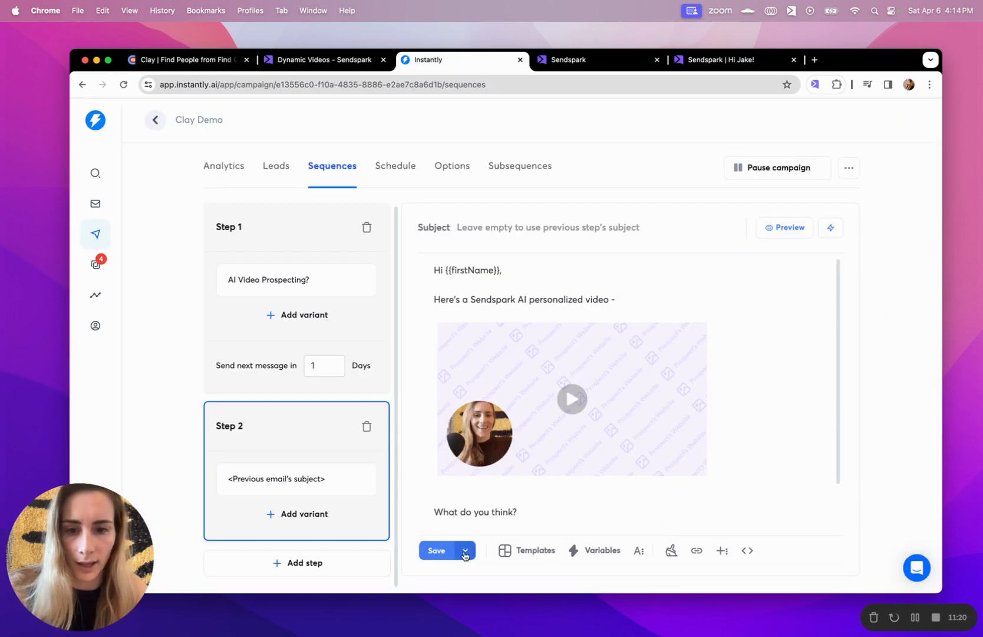
left_click(453, 550)
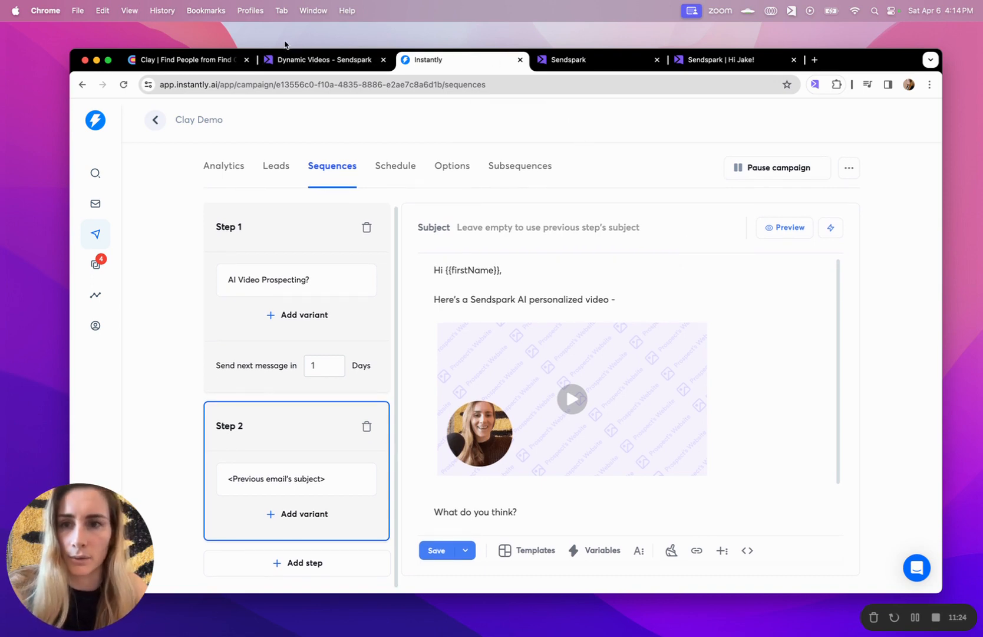
left_click(203, 61)
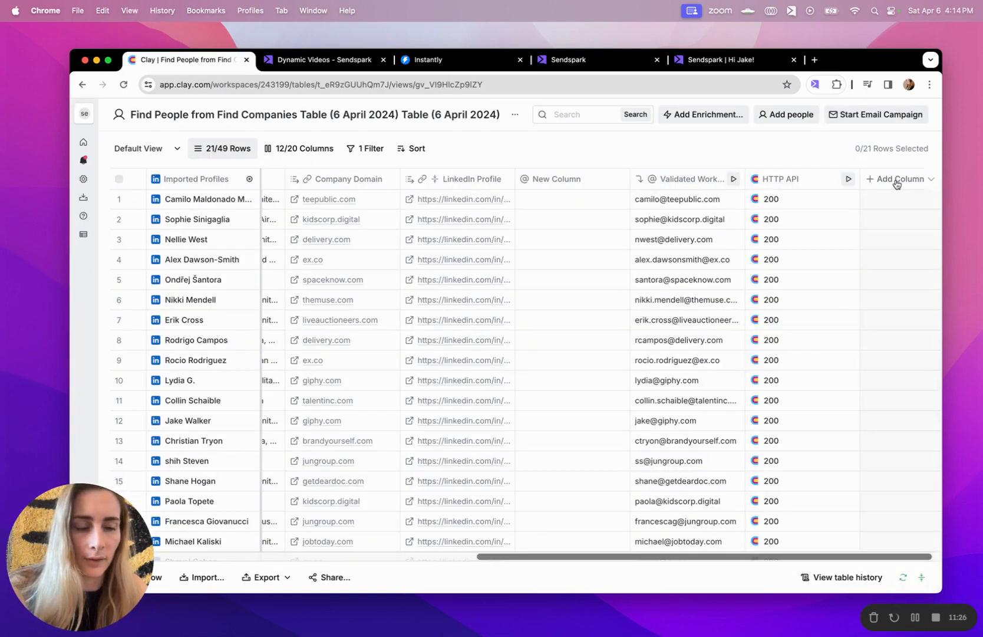
Add an Instantly Add Lead to Campaign enrichment targeting the Clay Demo campaign
left_click(718, 116)
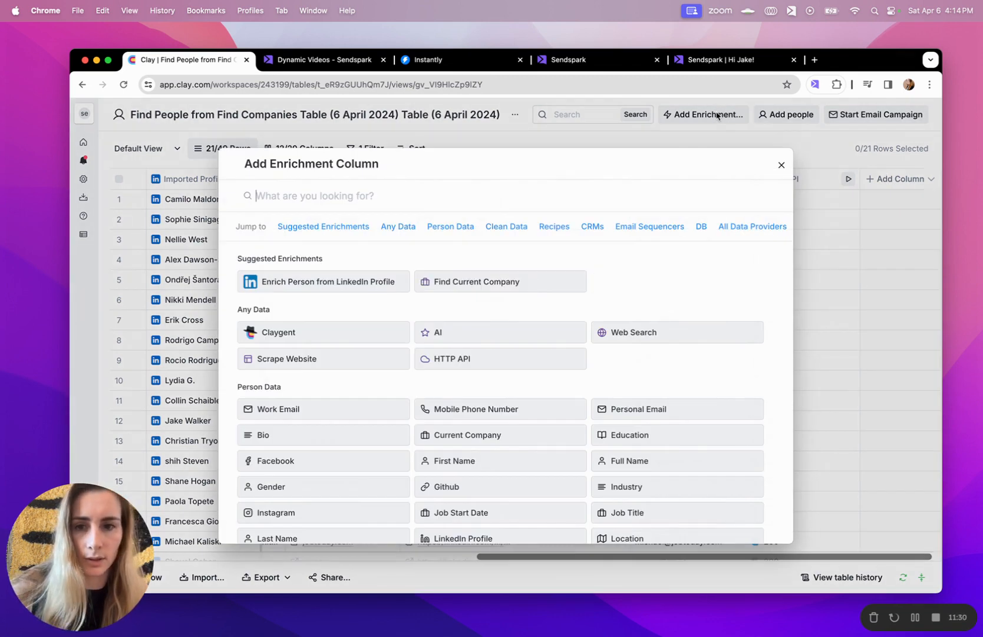
type("instantly")
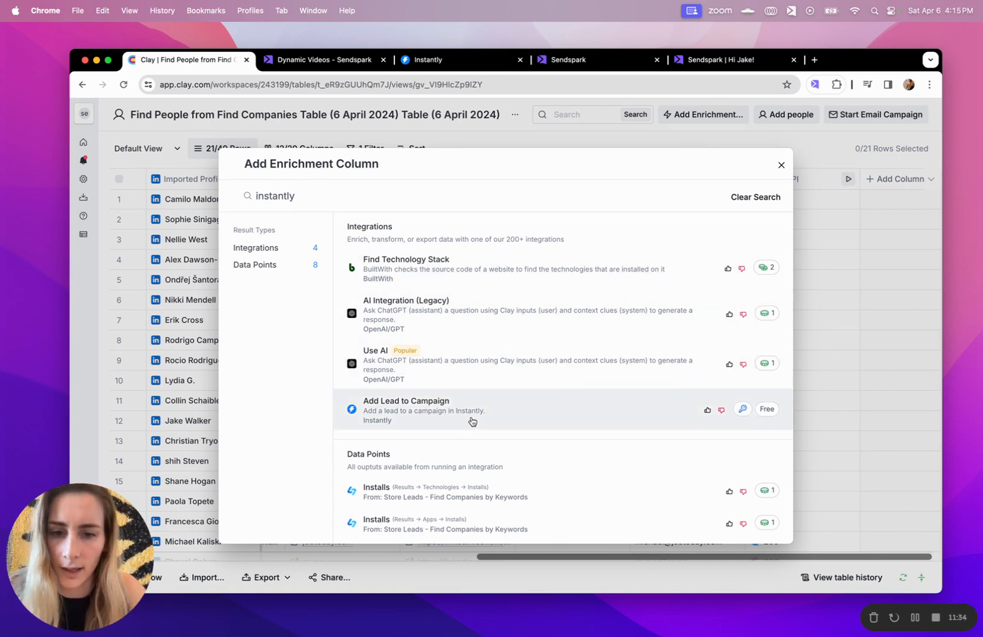
left_click(471, 418)
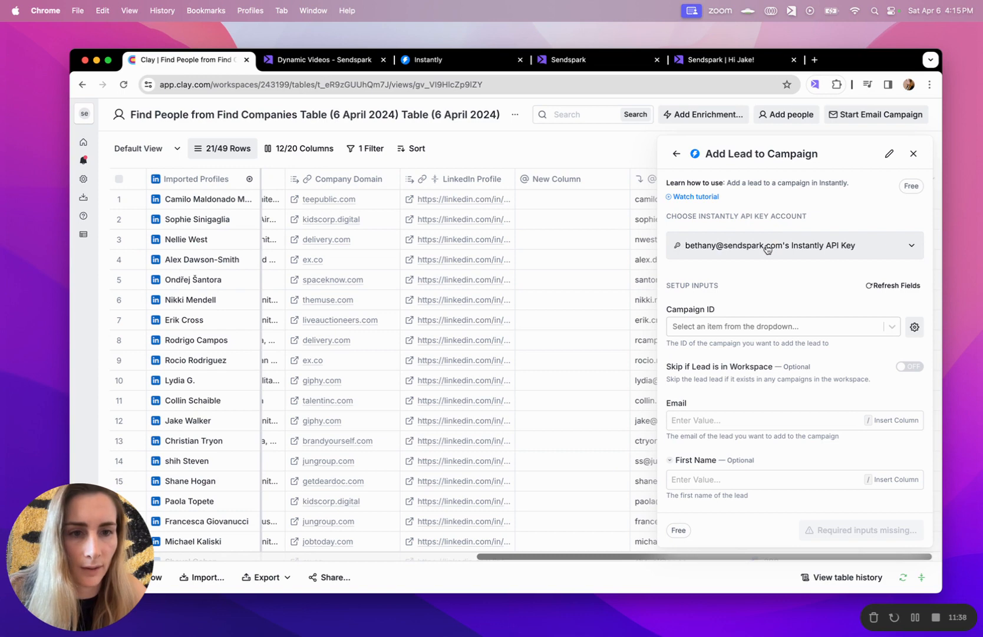
left_click(728, 326)
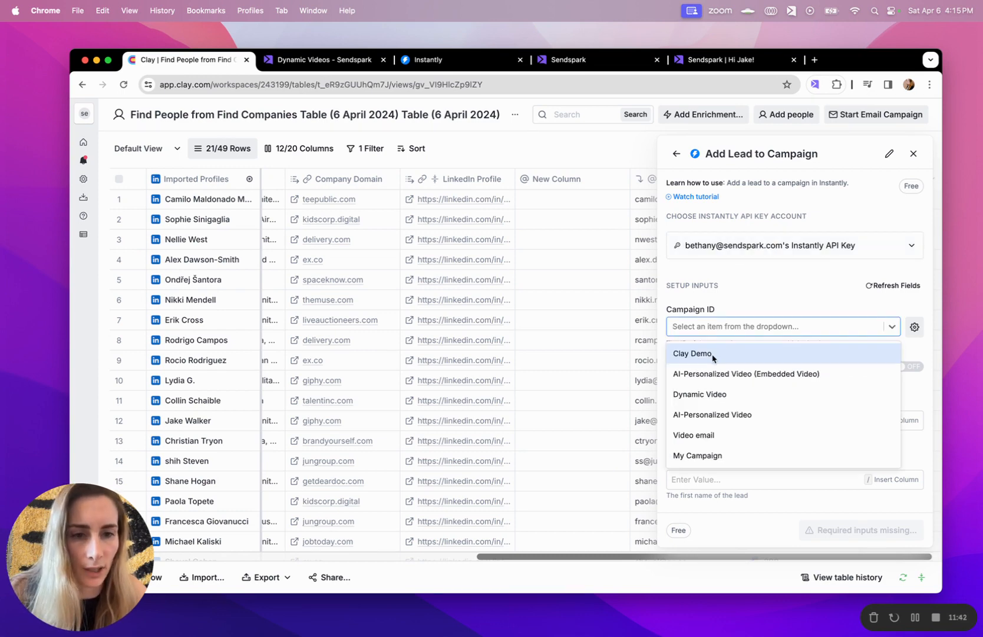
left_click(712, 353)
scroll(737, 340, "down", 3)
Map Validated Work Email and First Name to the lead fields, then save and run 10 rows
left_click(736, 334)
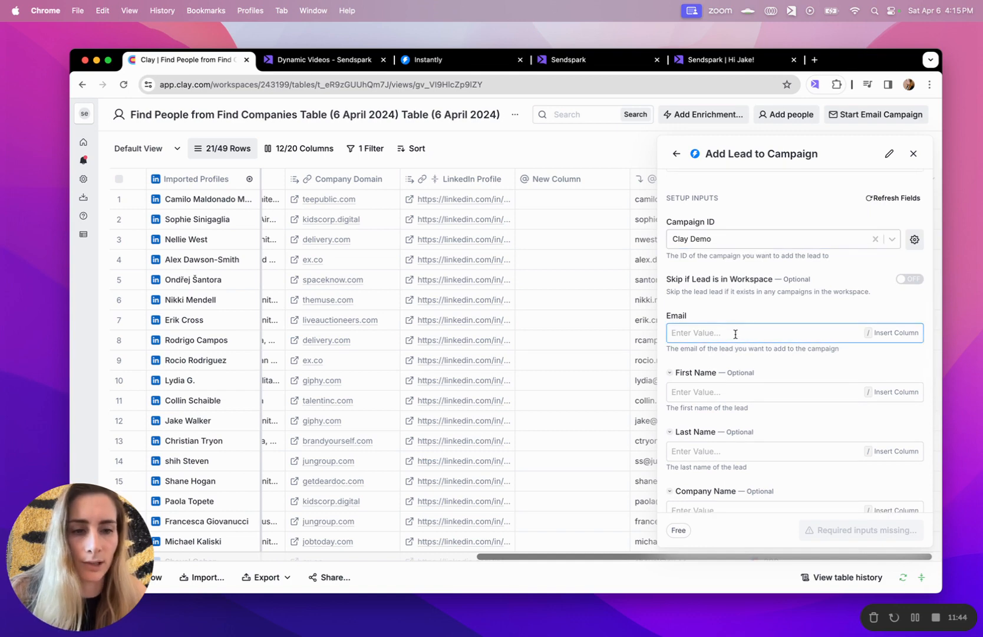
type("/email")
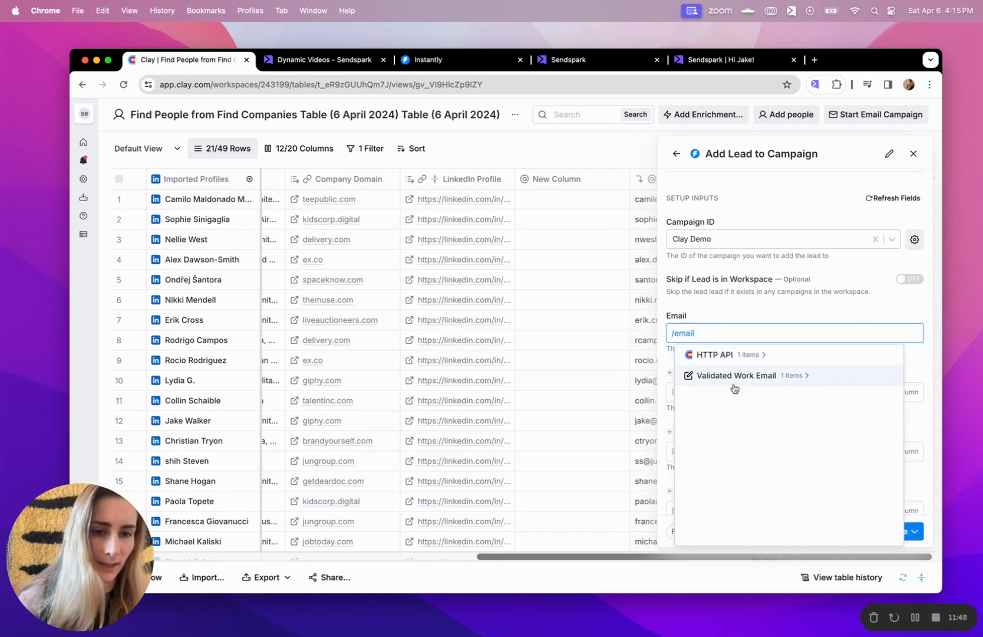
left_click(731, 381)
left_click(749, 392)
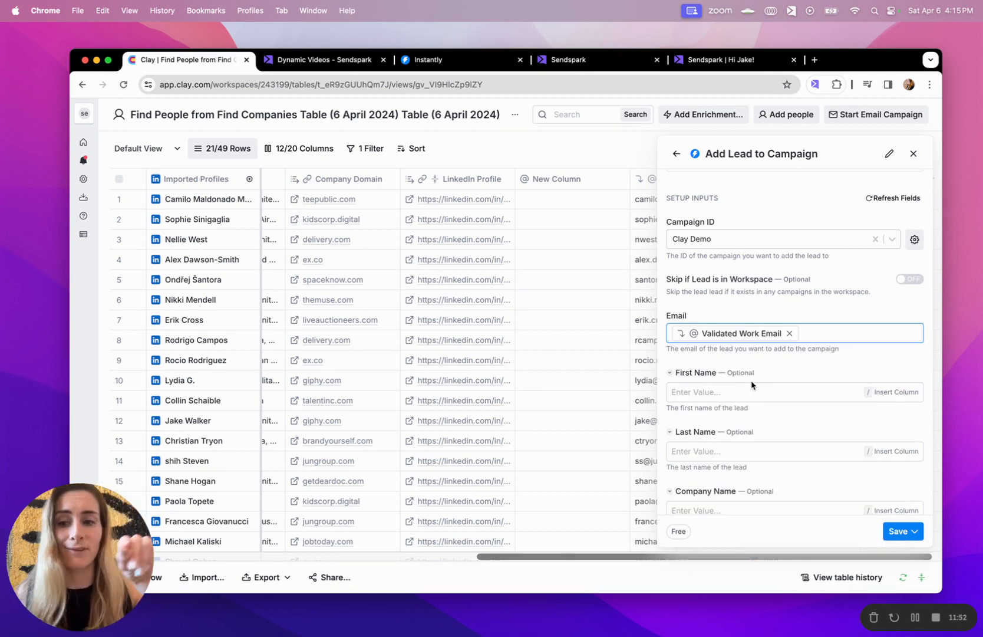
scroll(752, 385, "down", 2)
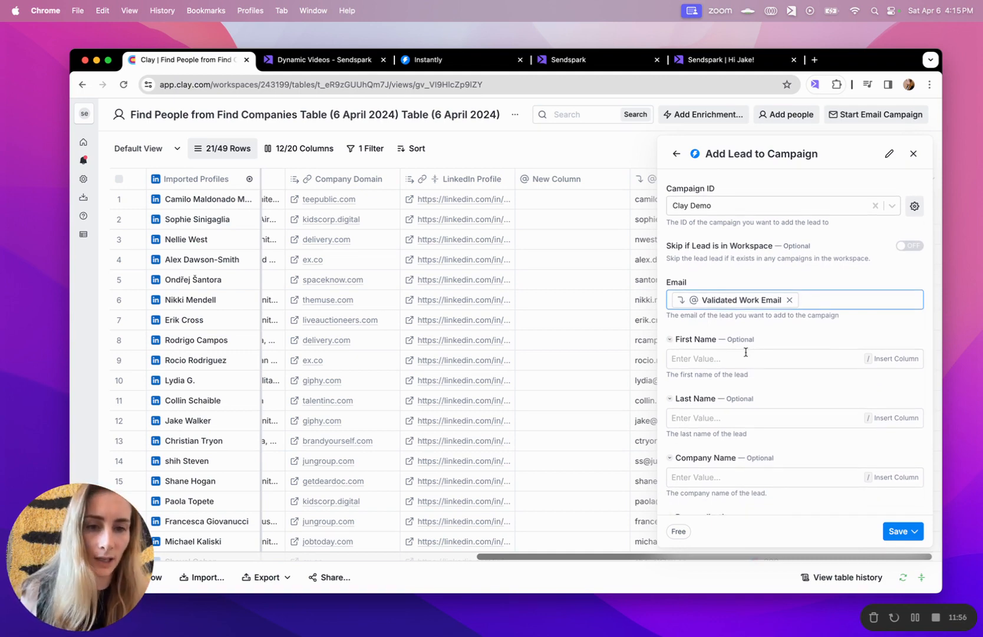
left_click(745, 356)
type("/first")
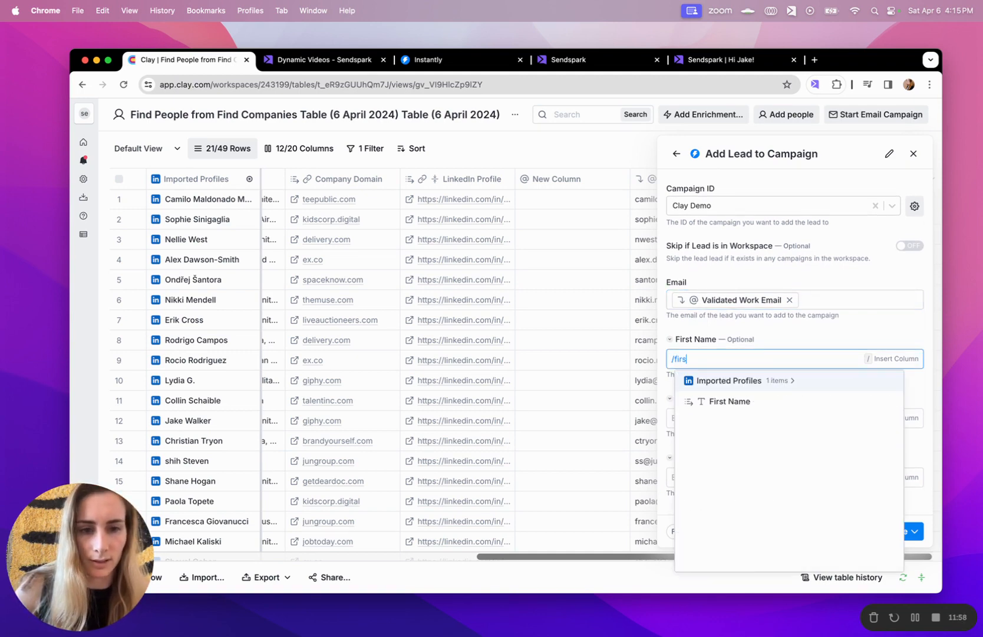
left_click(741, 402)
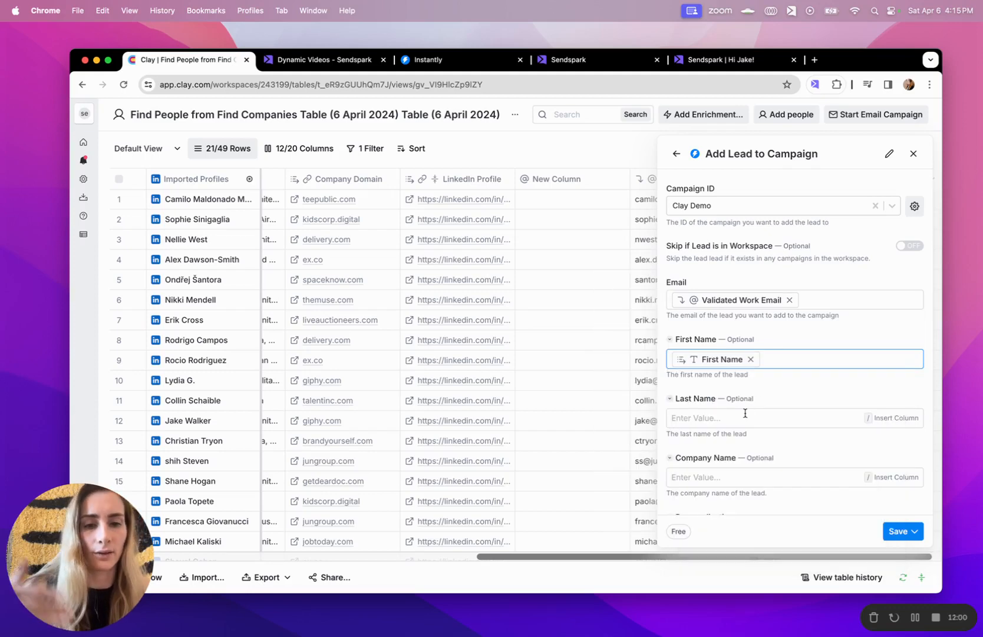
scroll(744, 413, "down", 3)
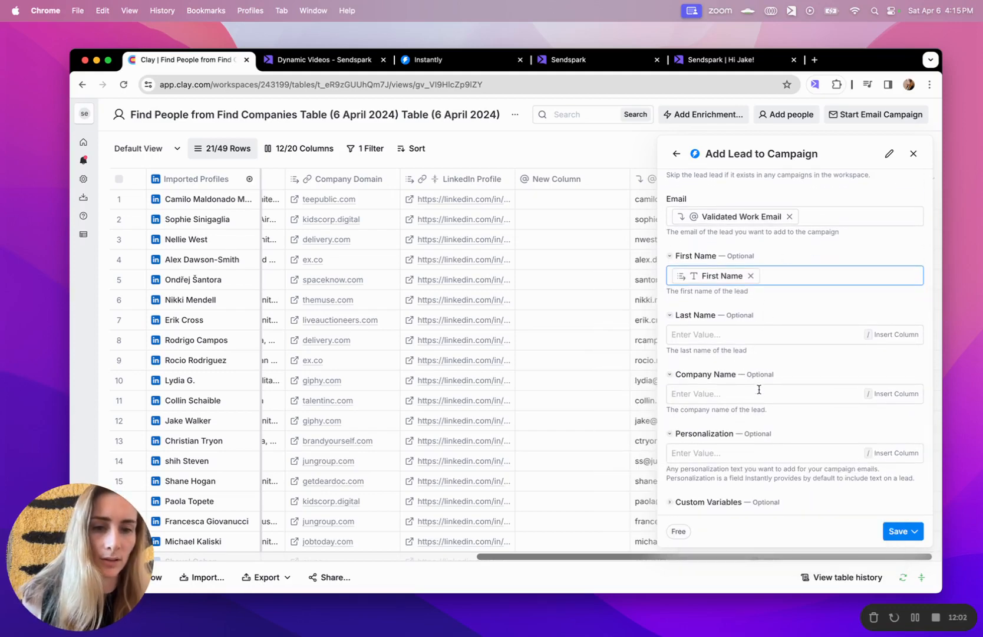
left_click(902, 530)
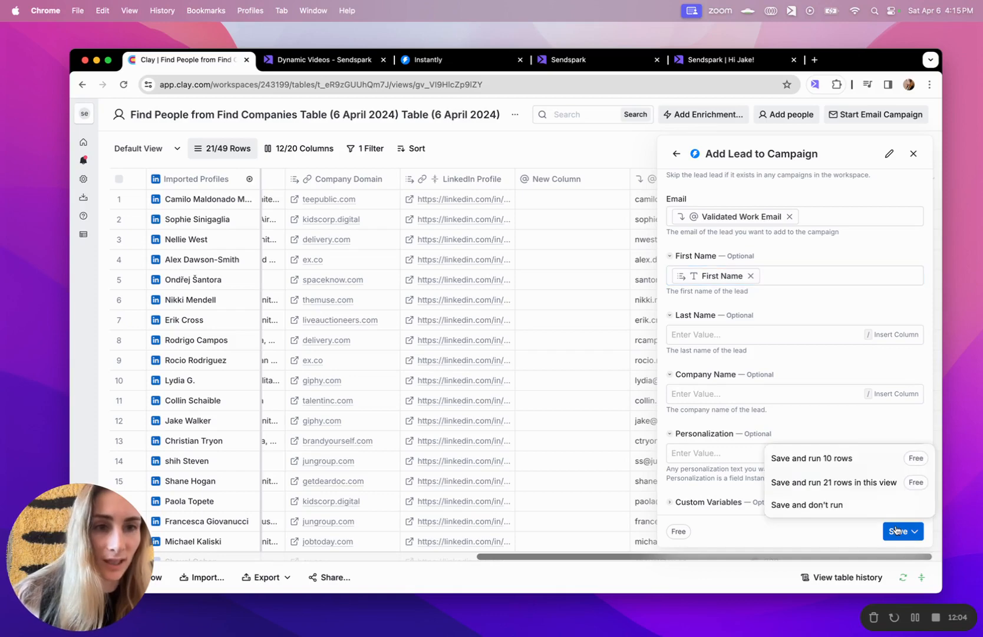
left_click(865, 464)
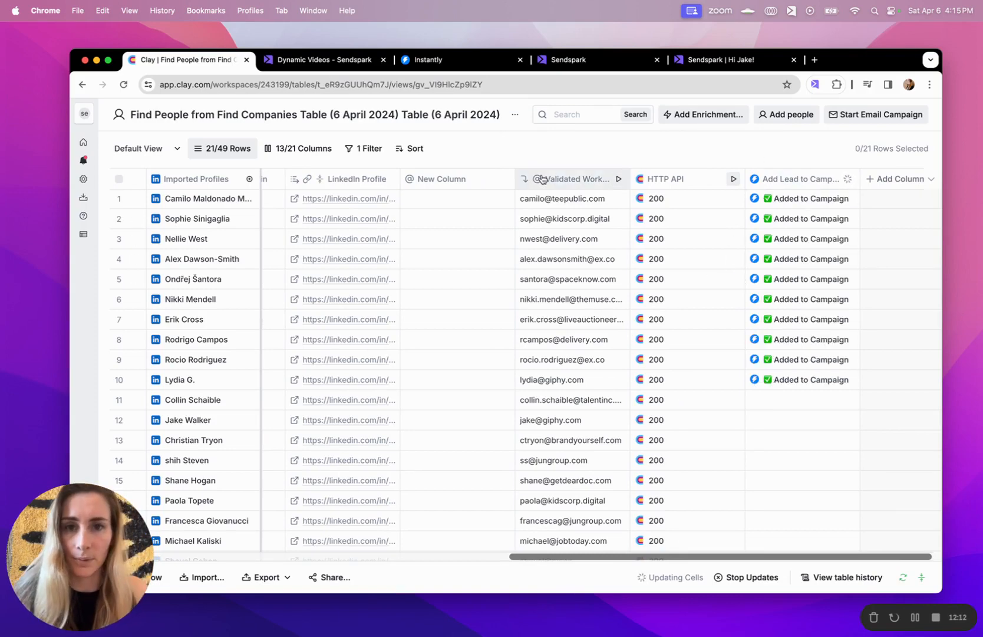
Check the Clay Demo campaign's Leads list shows 13 leads, new ones Not yet contacted
left_click(463, 62)
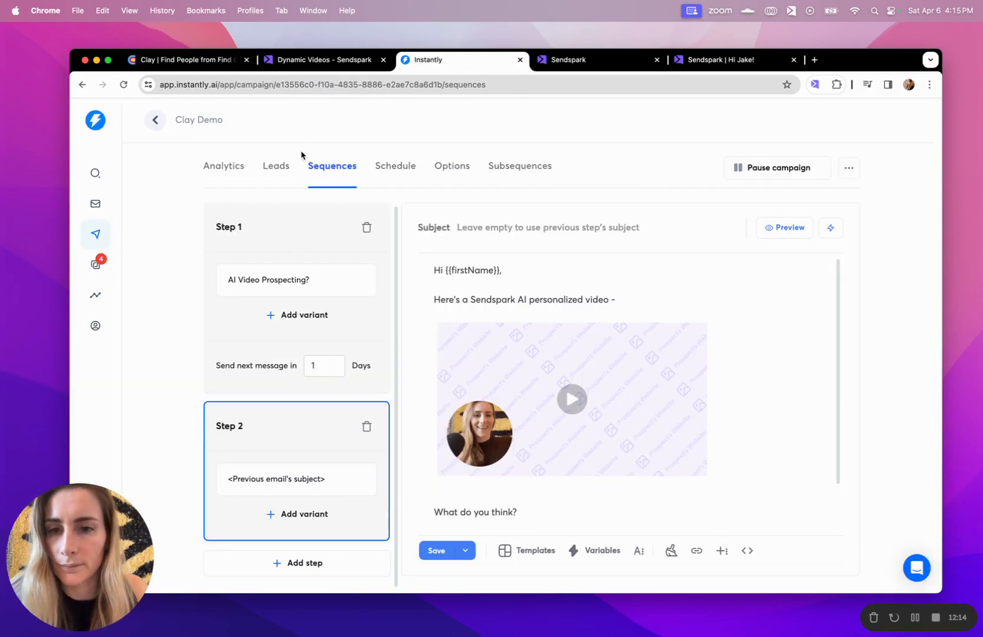
left_click(272, 173)
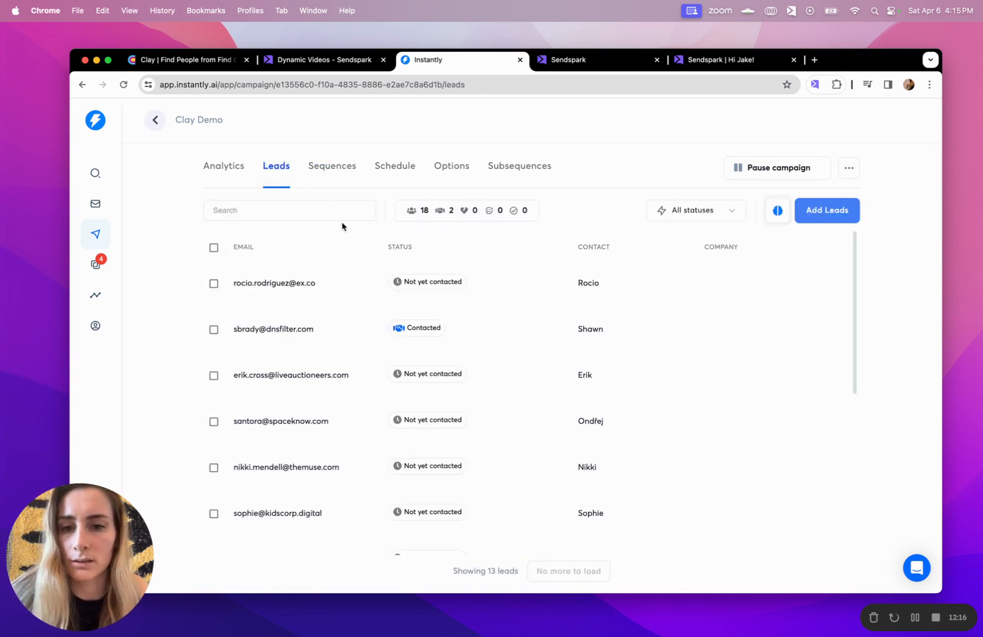
scroll(333, 337, "down", 2)
scroll(333, 337, "down", 5)
scroll(332, 336, "up", 6)
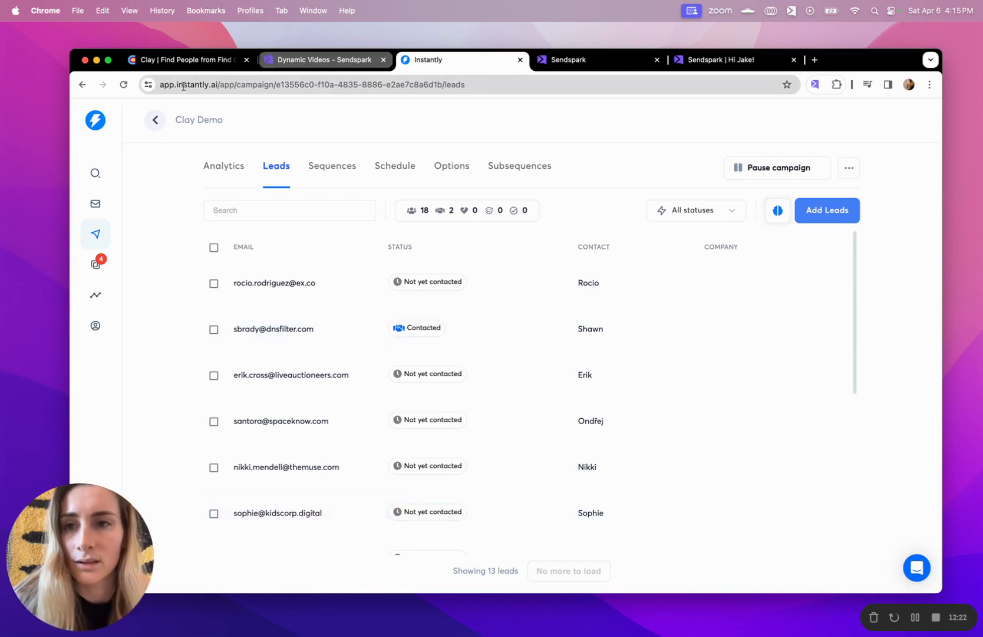
left_click(177, 60)
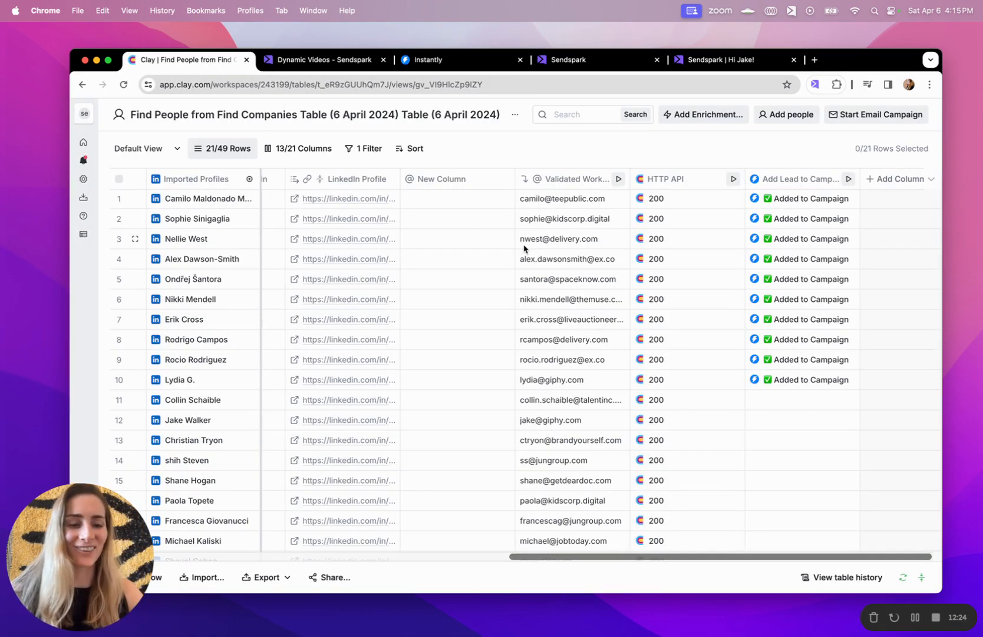